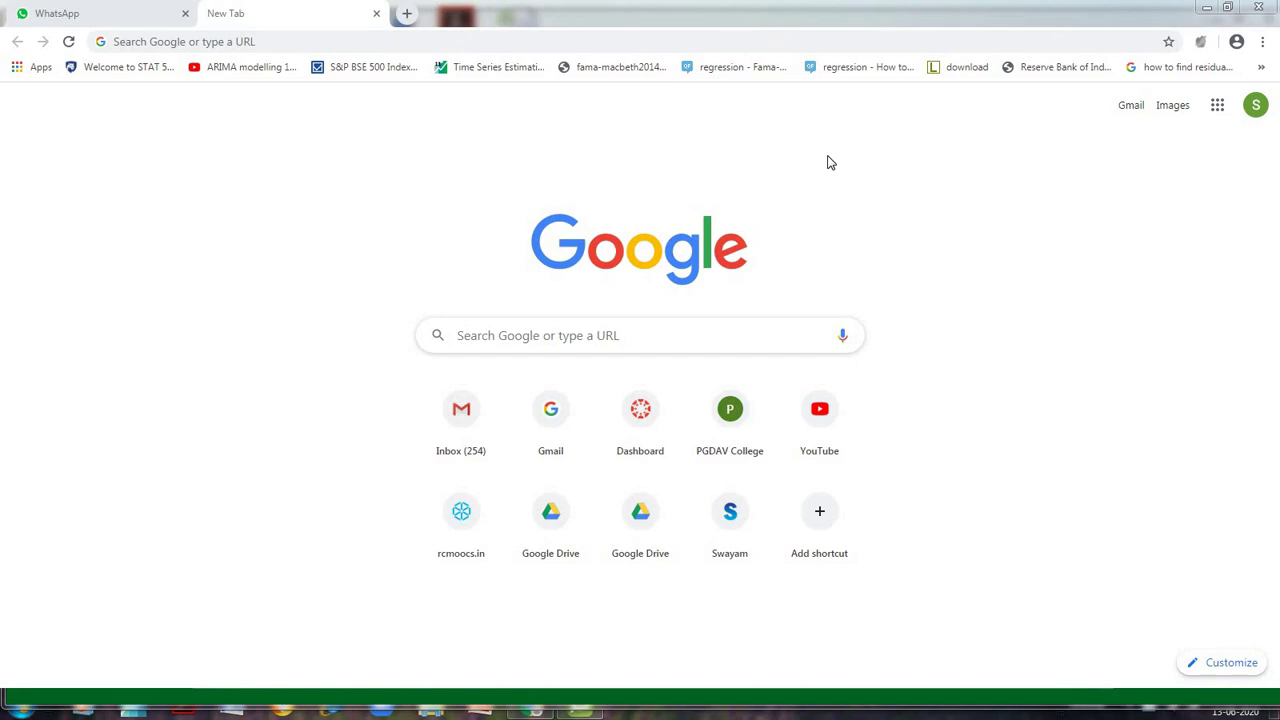
Go to the Testmoz login page by entering testmoz in Chrome's address bar
key("XF86MonBrightnessDown")
left_click(726, 43)
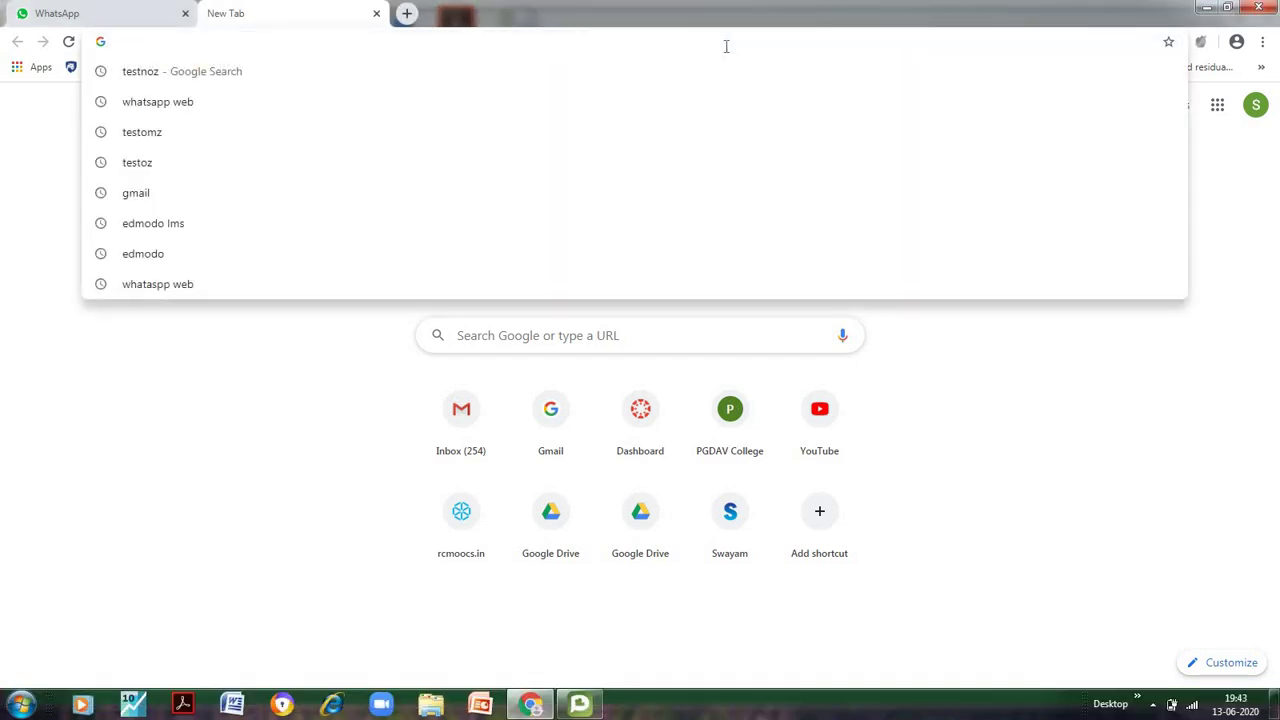
type("testmoz.com/account/login/")
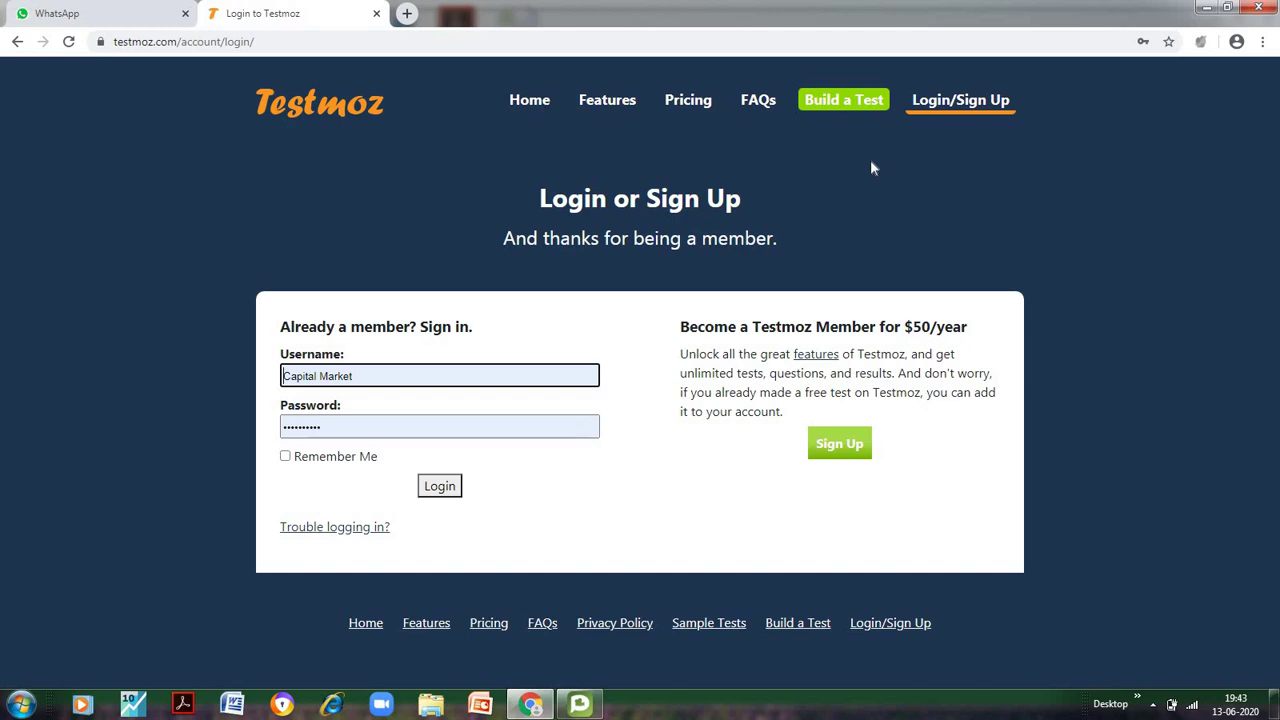
Start building a new test named 'Insurance'
left_click(856, 104)
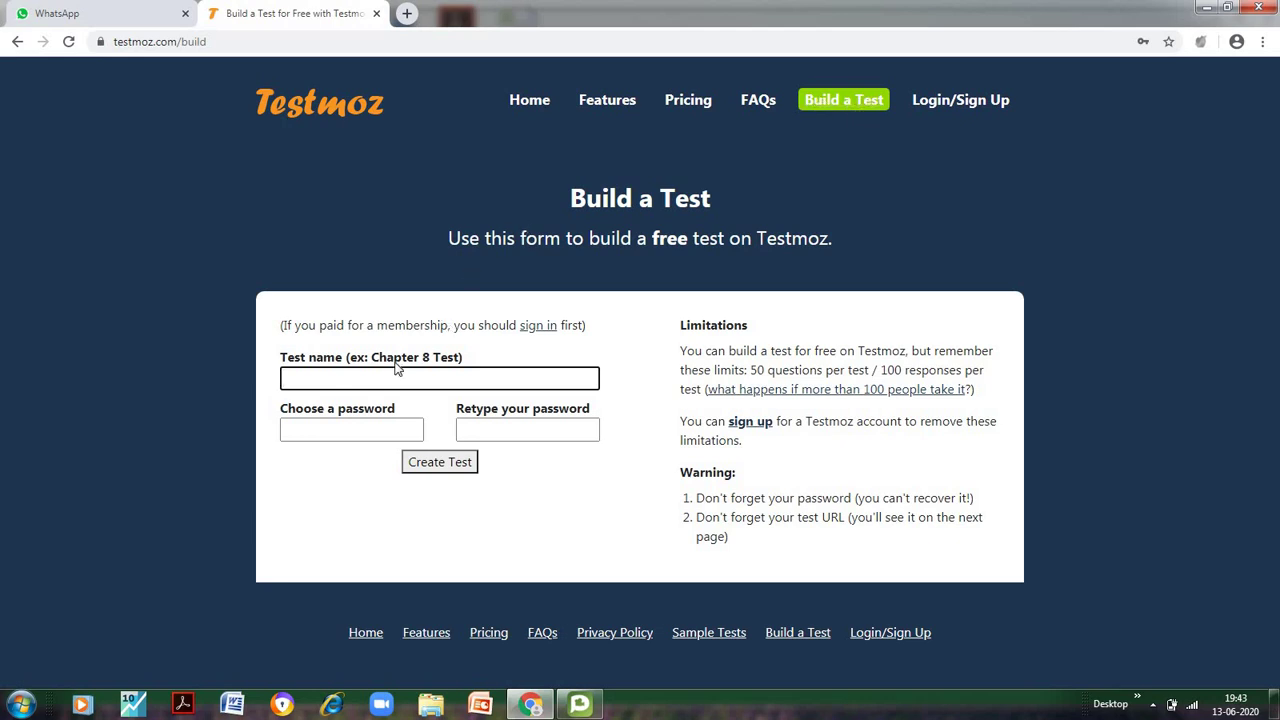
left_click(365, 379)
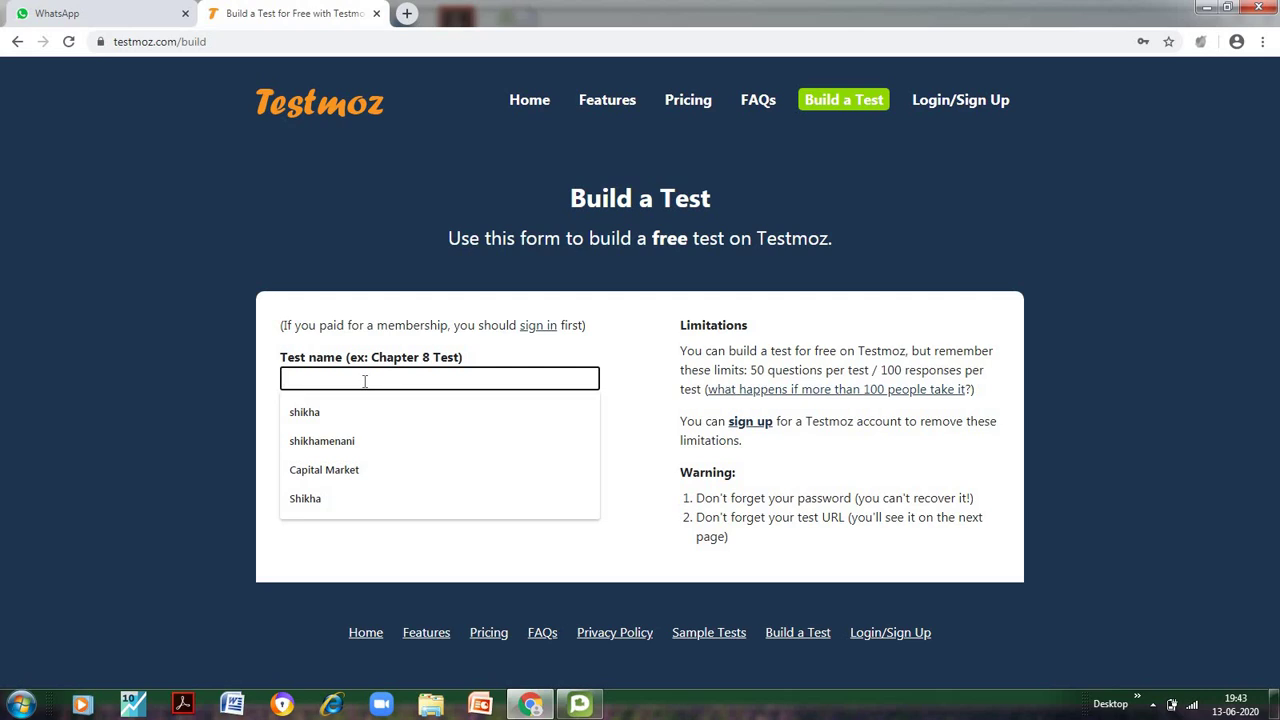
type("Insurance")
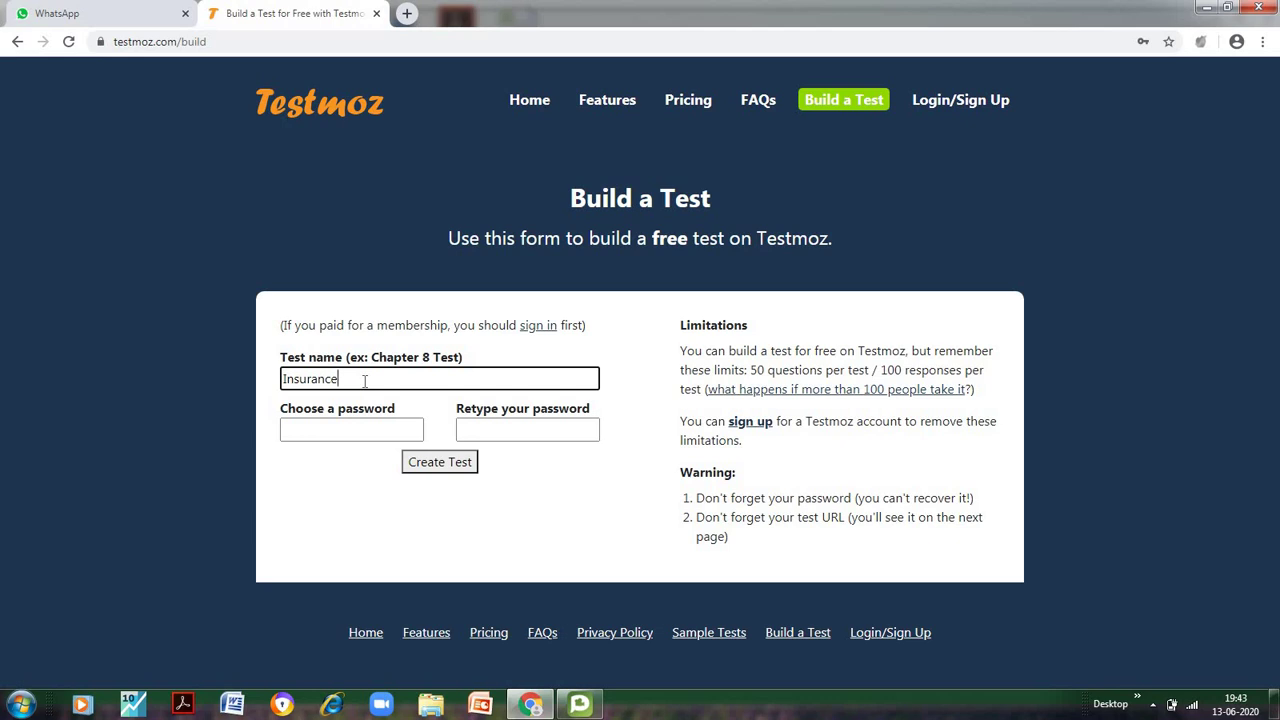
Enter the test password and repeat it in the confirmation field
left_click(348, 427)
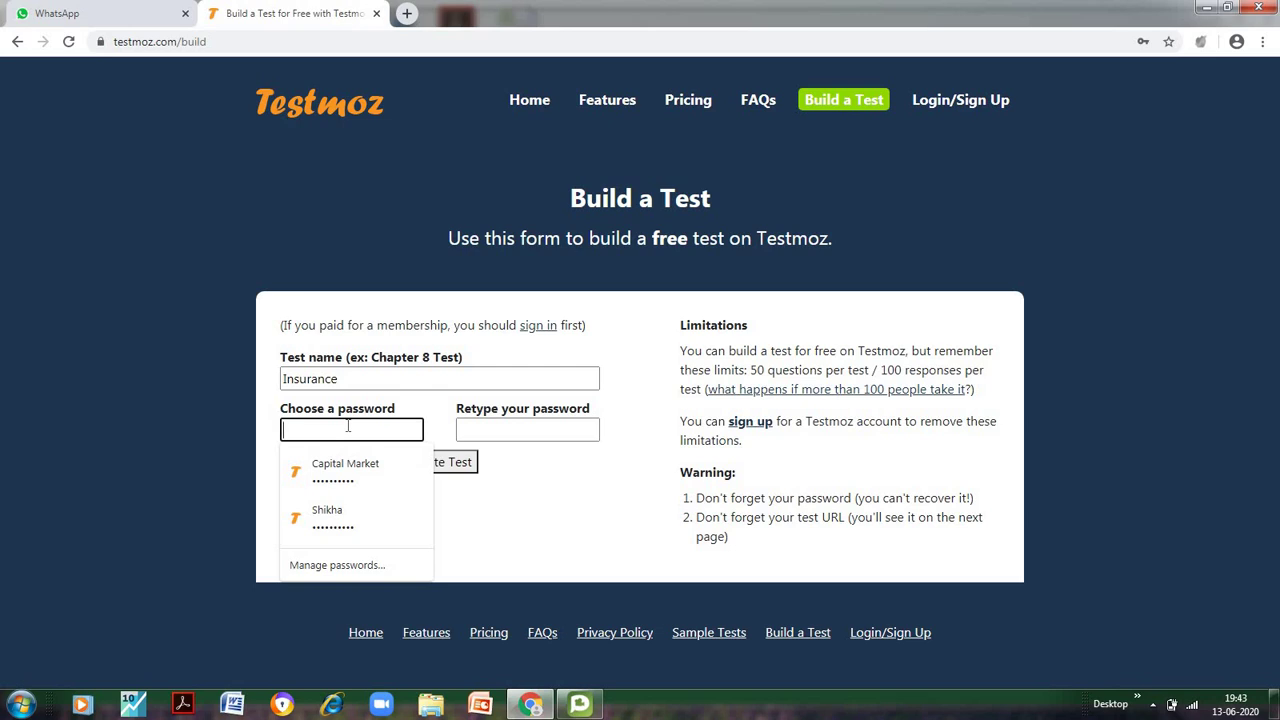
type("••••••••••")
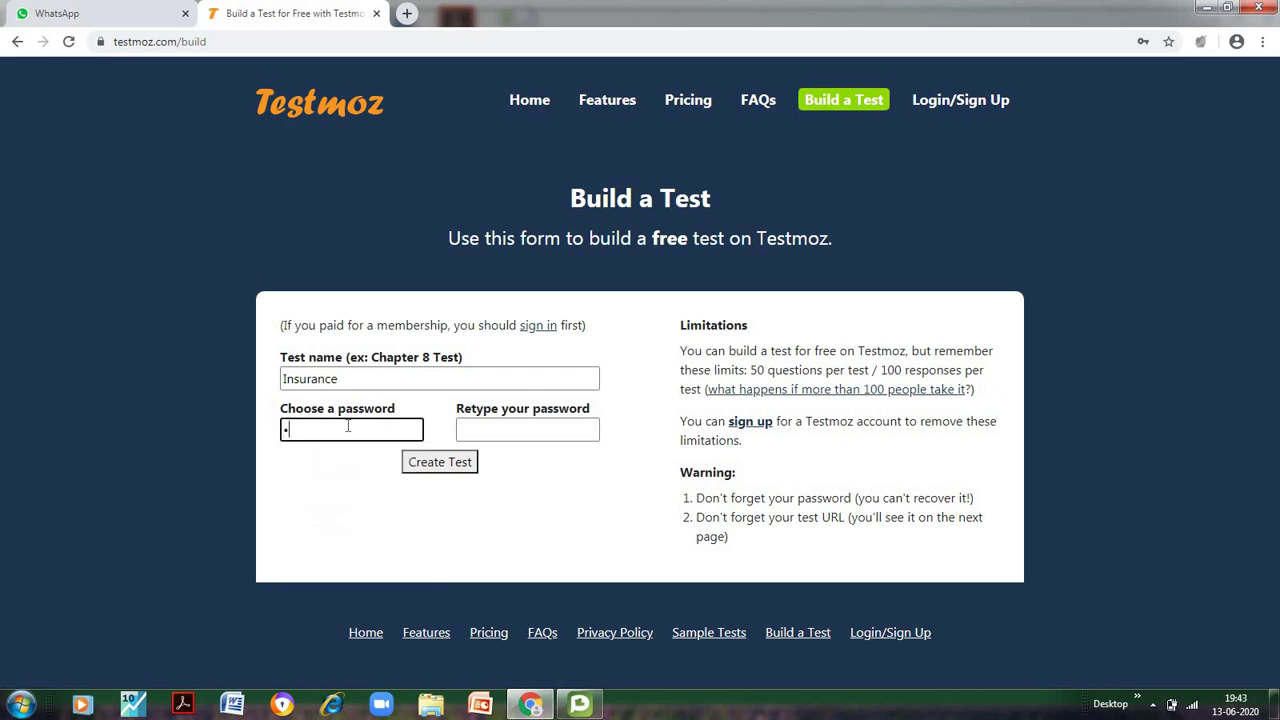
key("BackSpace")
key("BackSpace")
key("BackSpace")
key("BackSpace")
key("BackSpace")
key("BackSpace")
key("BackSpace")
key("BackSpace")
key("BackSpace")
key("BackSpace")
type("••••")
left_click(489, 428)
type("••••")
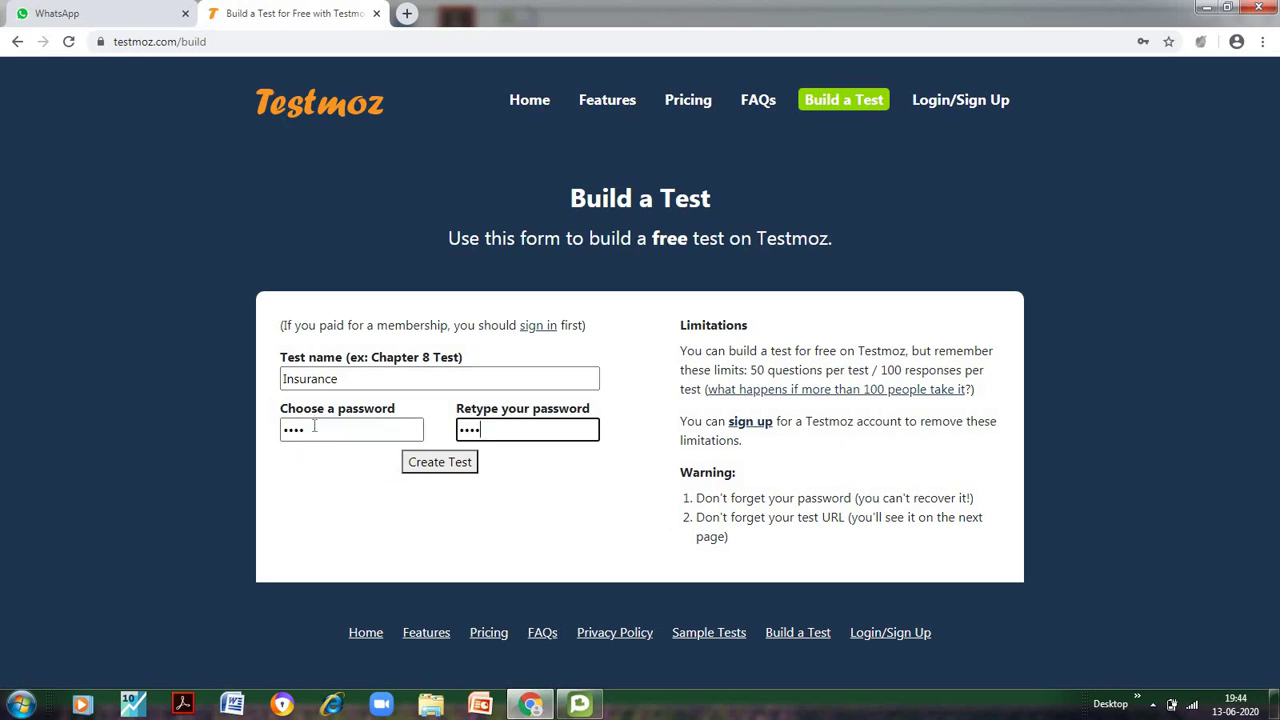
Create the Insurance test, save its password in Chrome, and select the dashboard URL
left_click(438, 470)
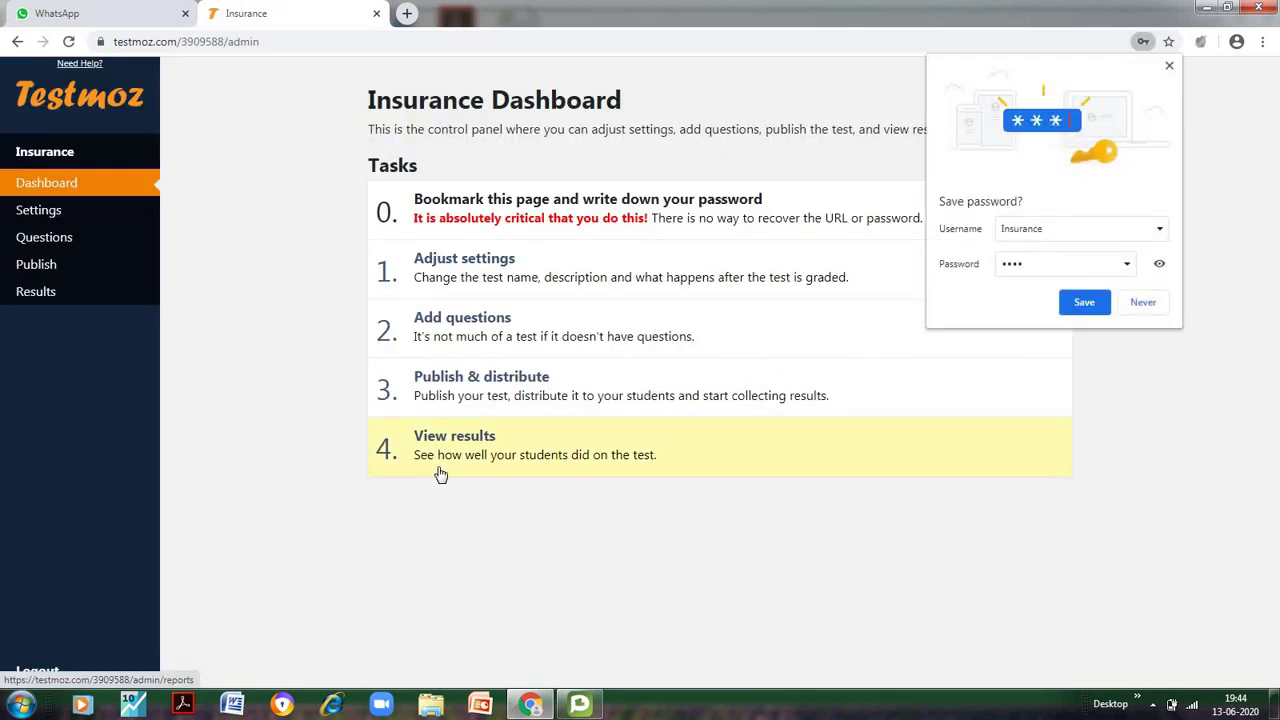
left_click(1095, 305)
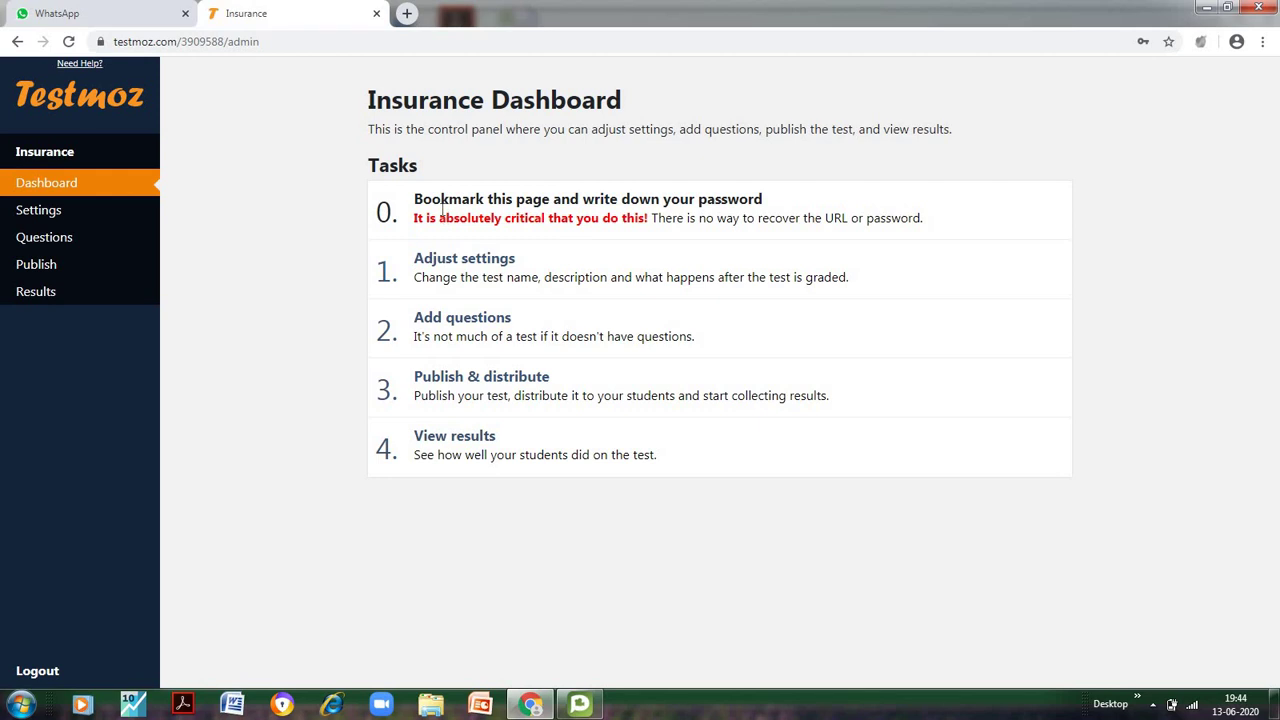
left_click(268, 41)
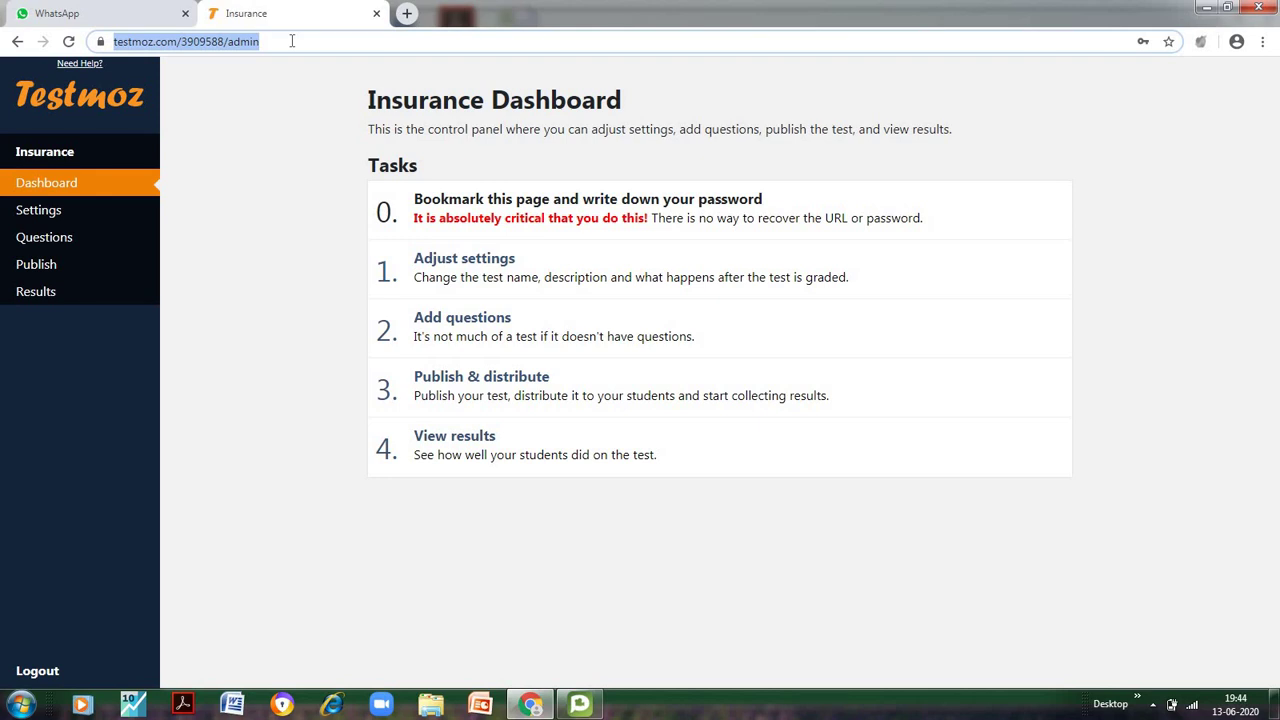
Add the introduction 'Let us test your understanding related to insurance' and choose Corporate Blues colours
left_click(257, 145)
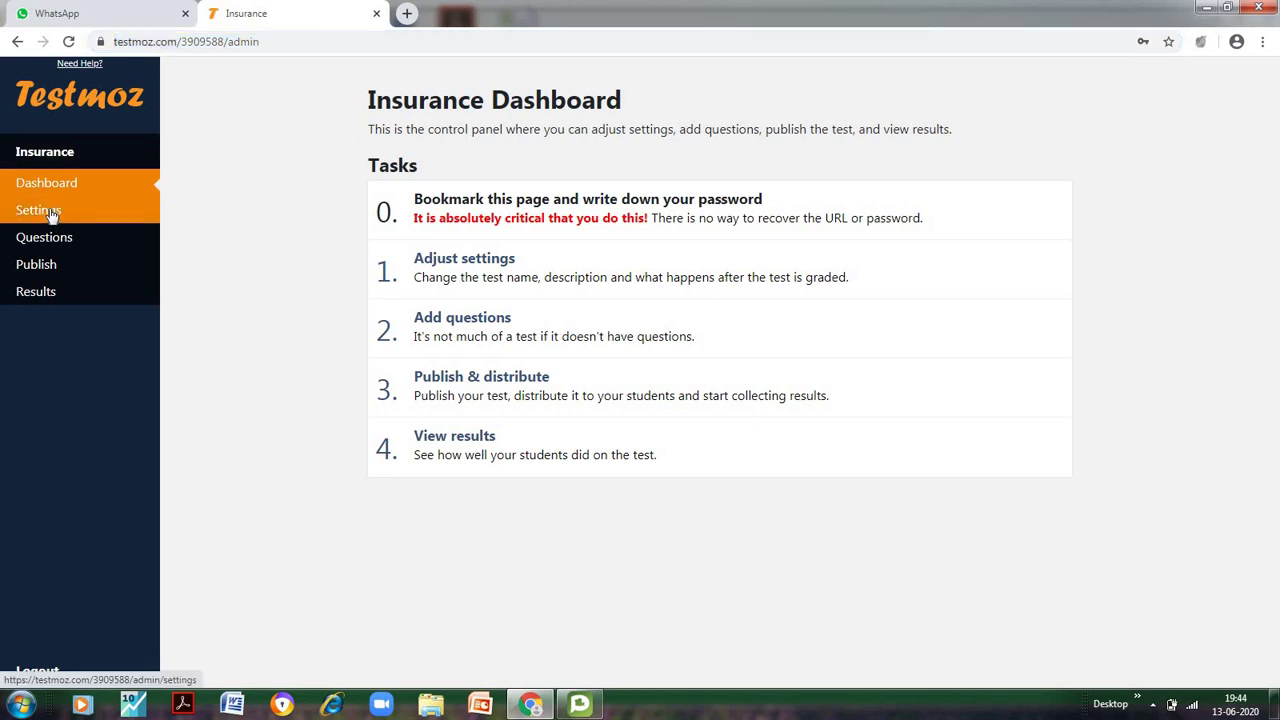
left_click(52, 214)
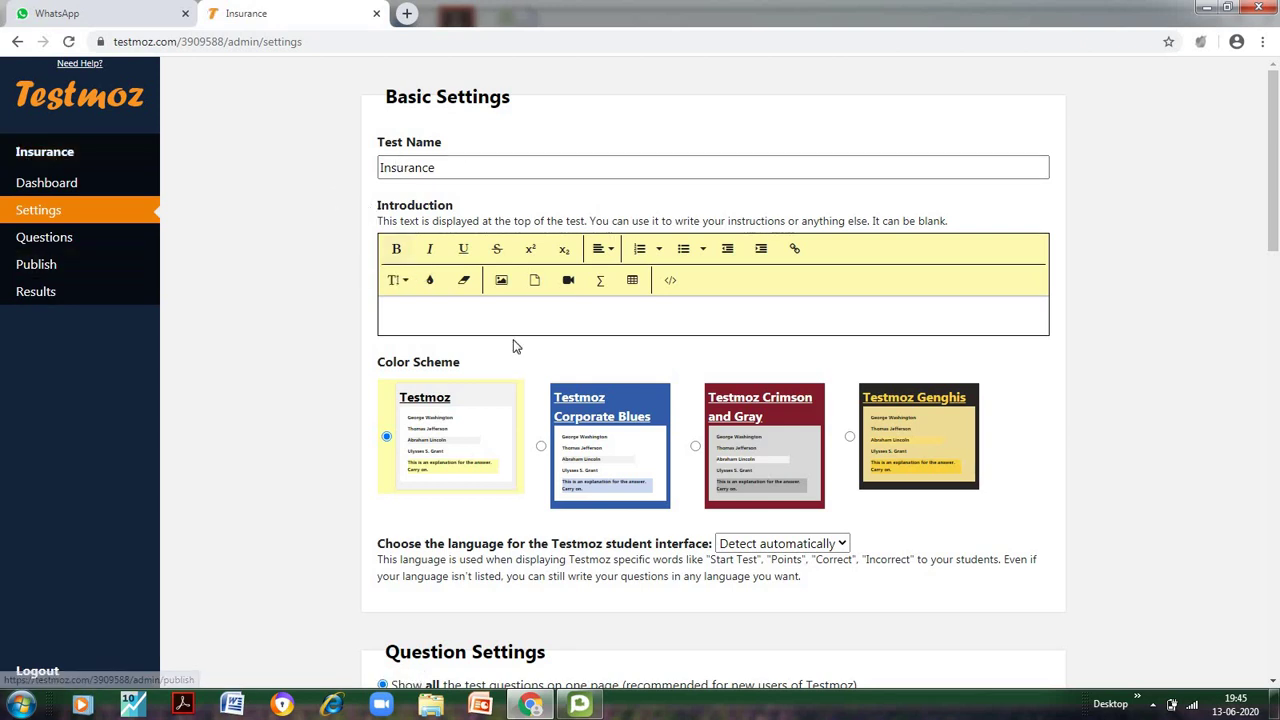
left_click(456, 317)
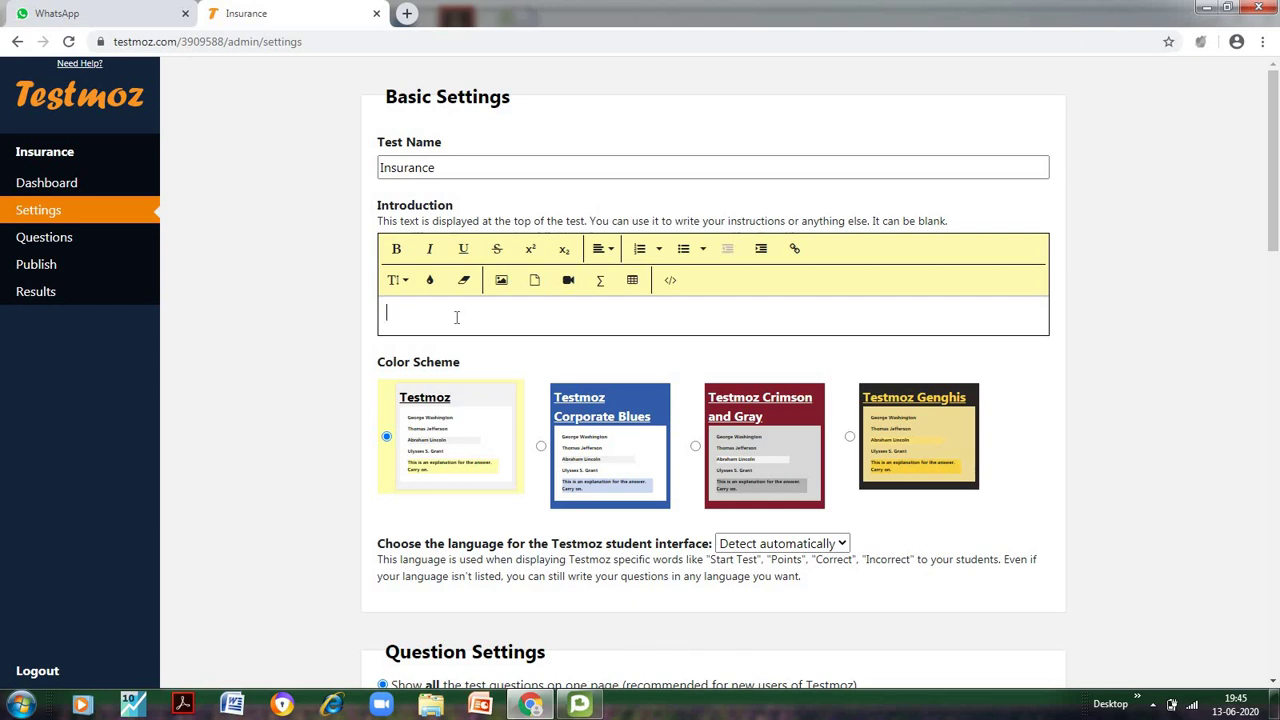
type("Let us test your understanding ")
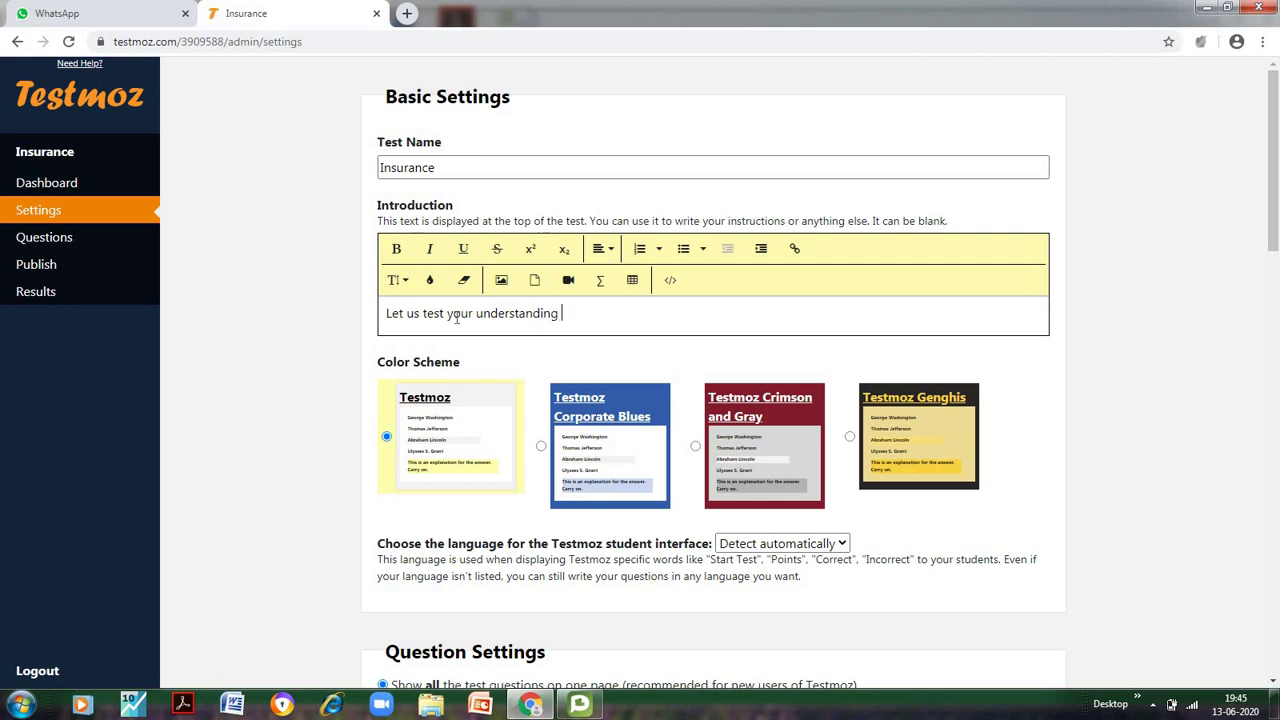
type("related to insurance...........")
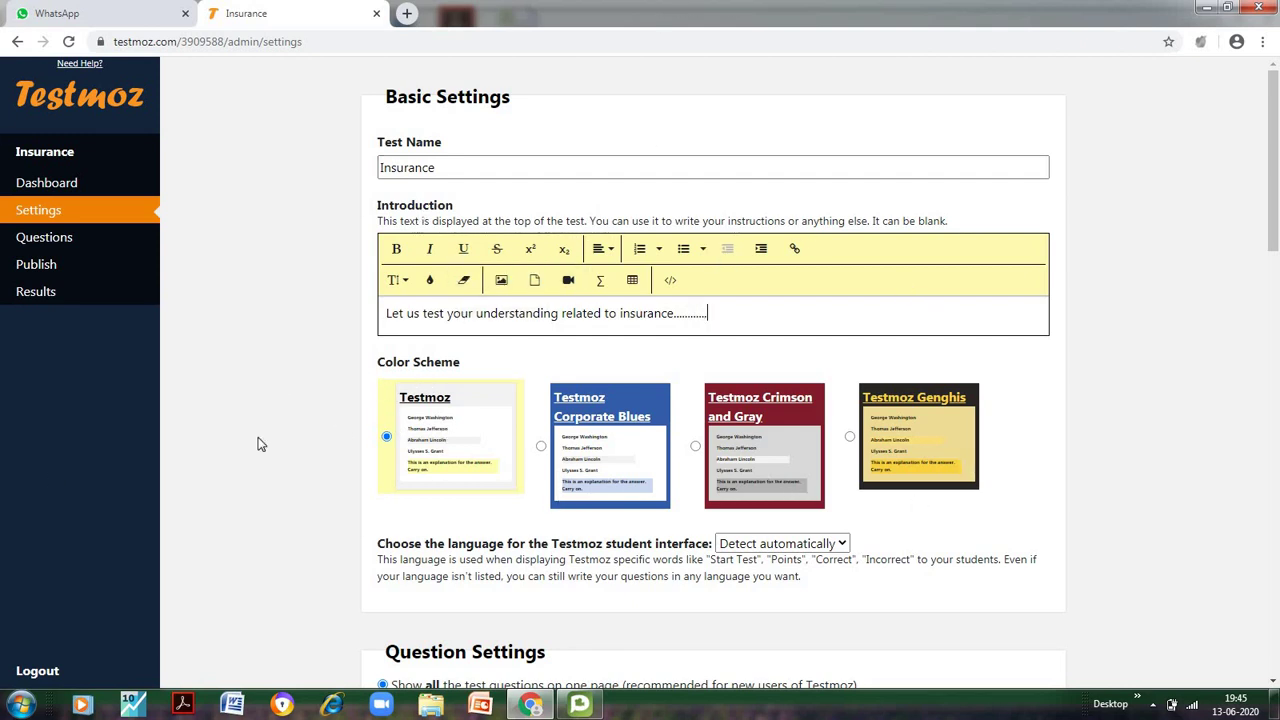
left_click(600, 467)
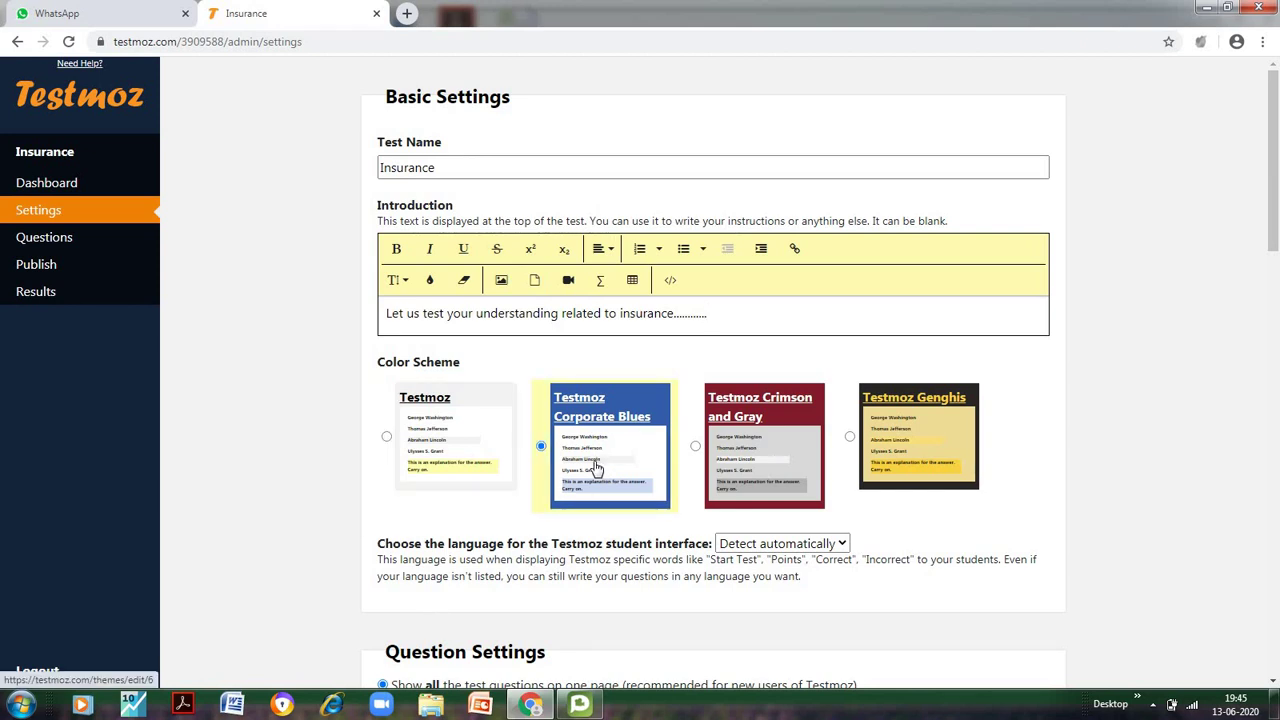
scroll(272, 560, "down", 3)
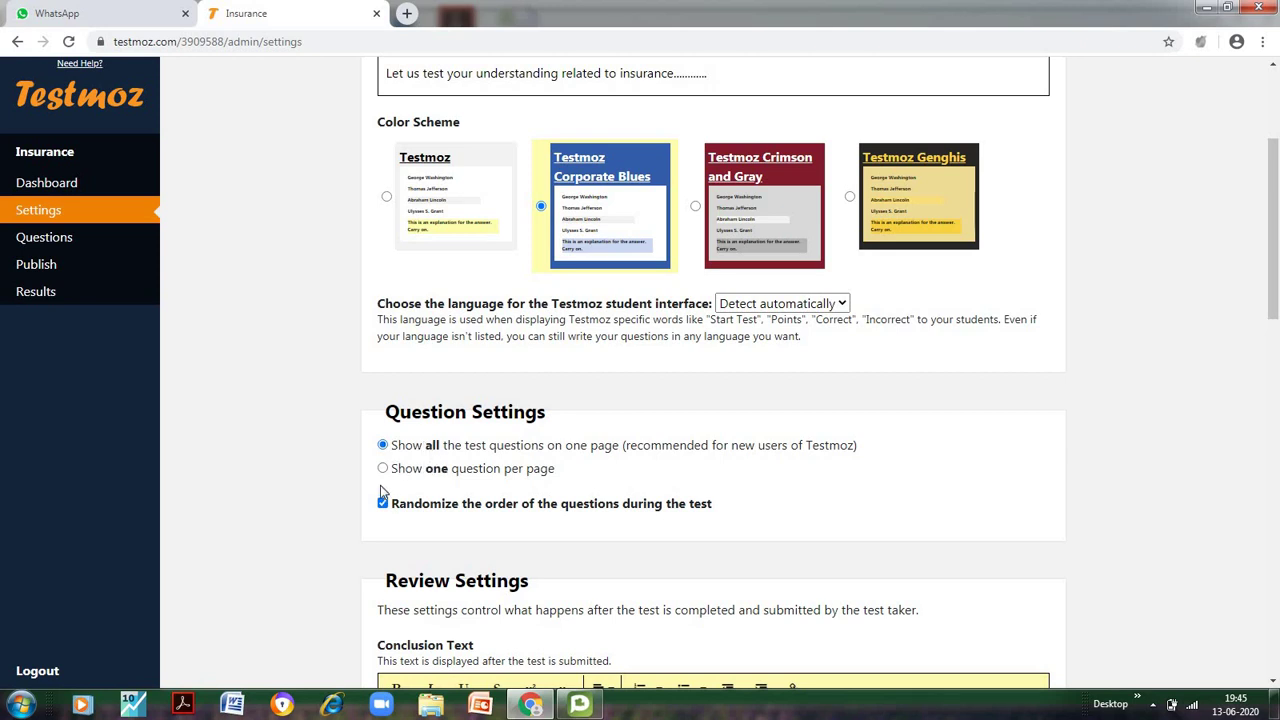
scroll(349, 457, "down", 2)
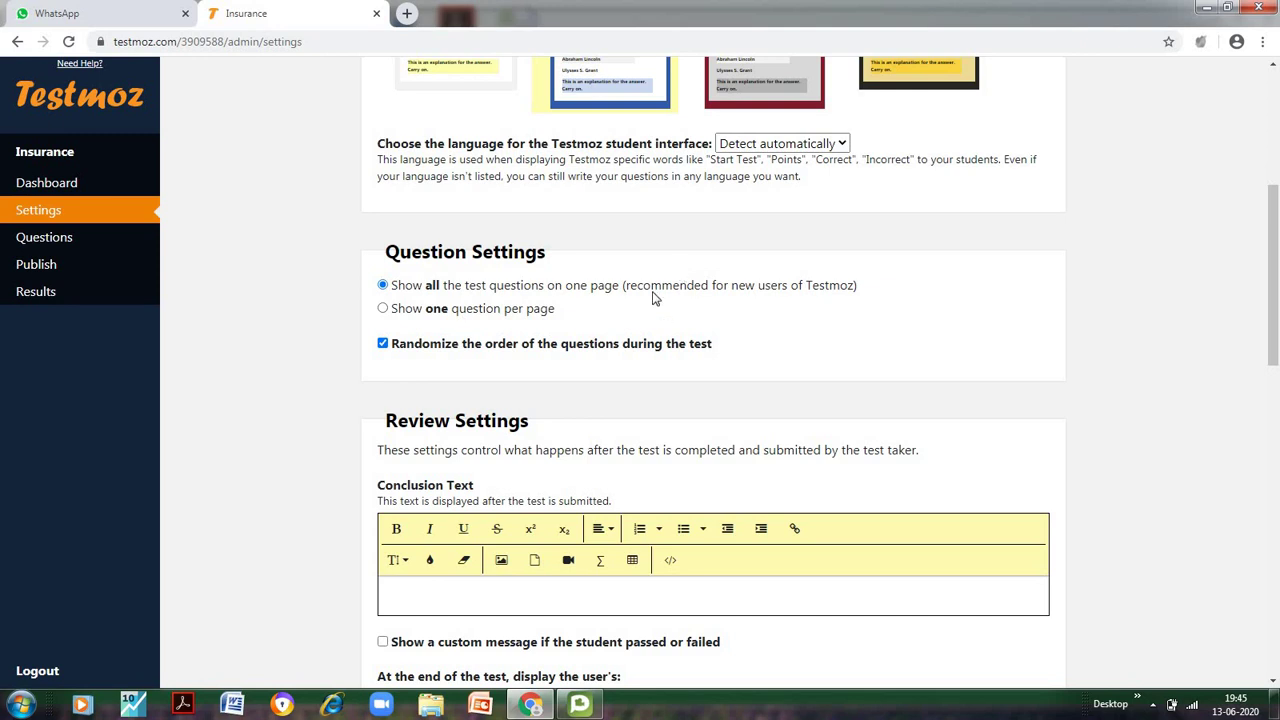
left_click_drag(626, 290, 857, 288)
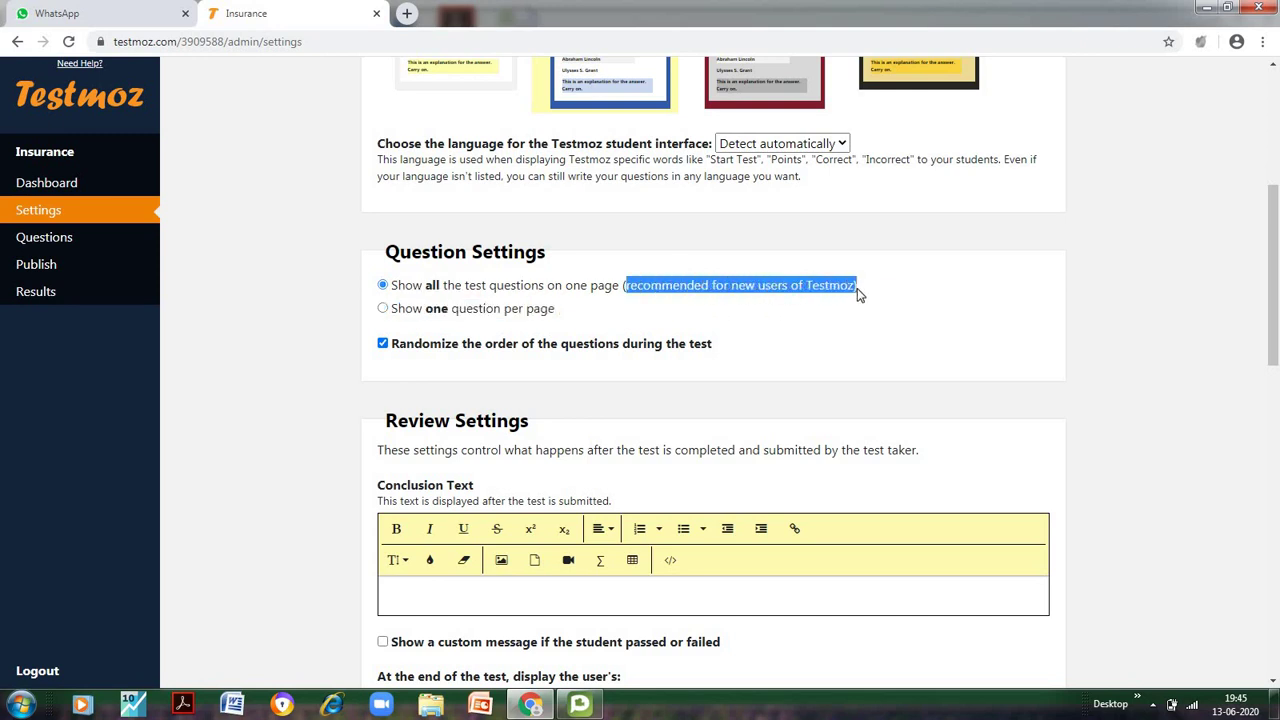
left_click(324, 329)
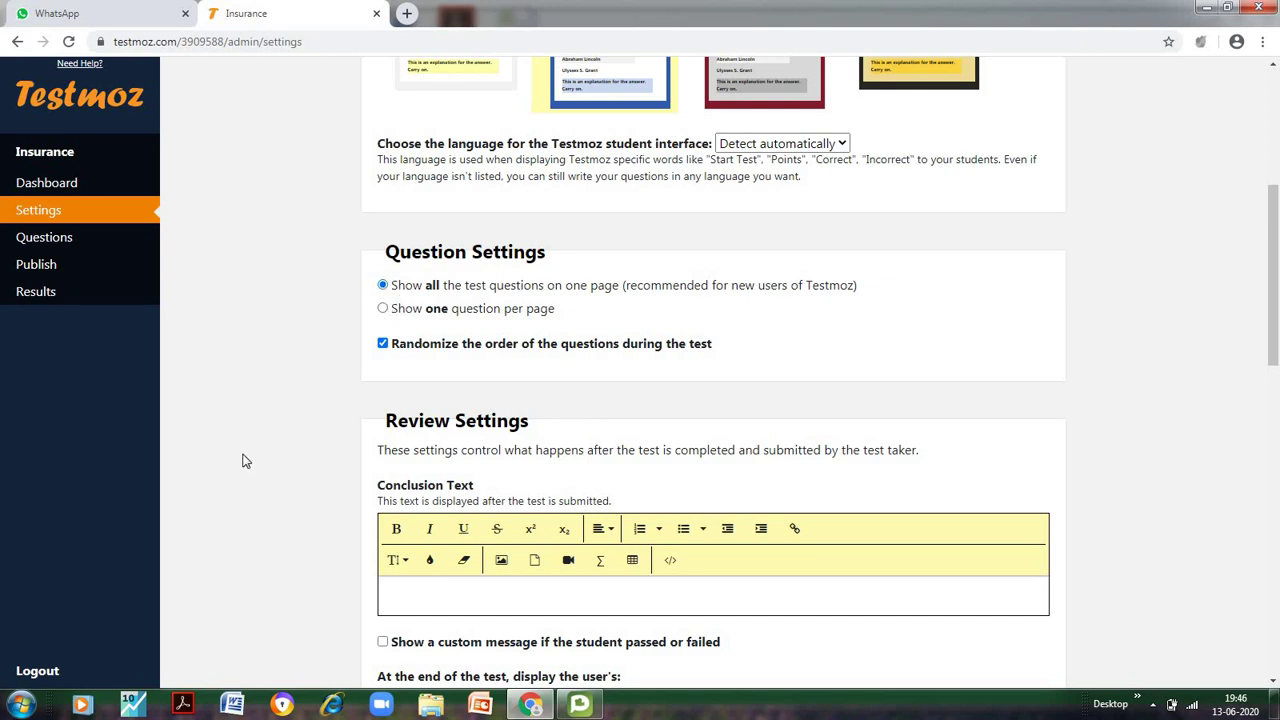
Write the conclusion text 'Congratulations......'
scroll(243, 457, "down", 2)
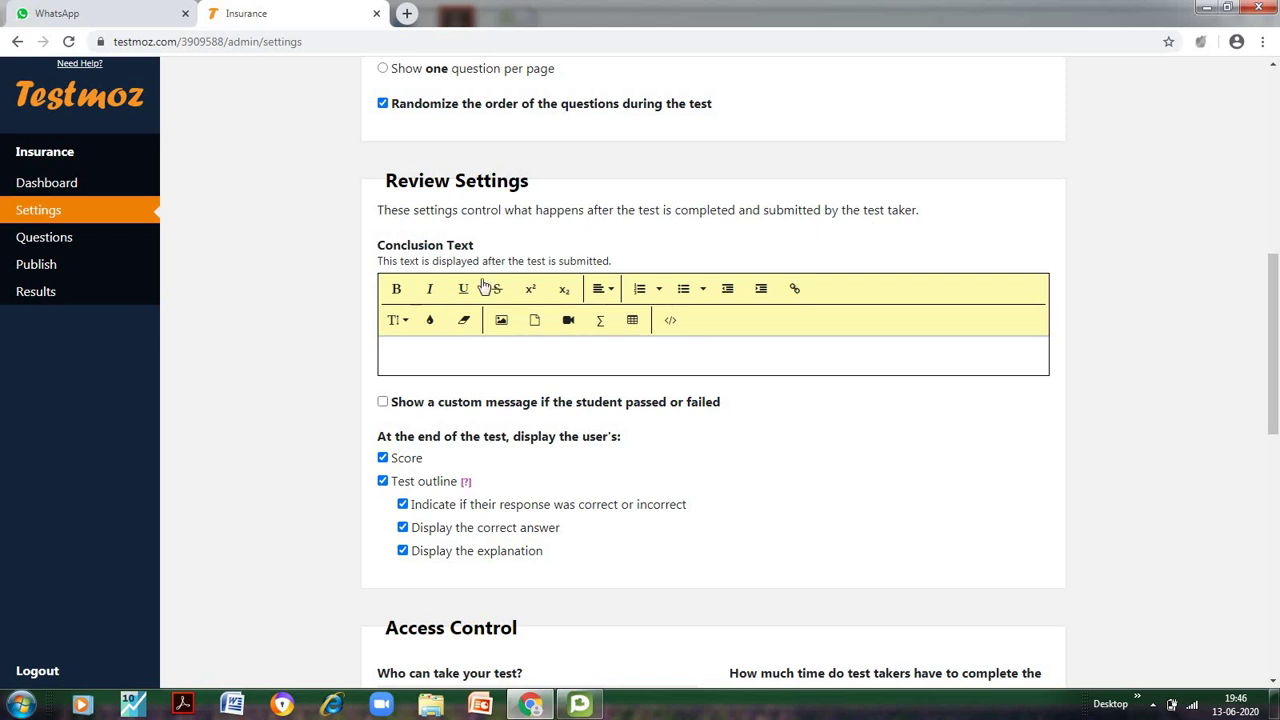
left_click(403, 350)
type("Congratulations.......")
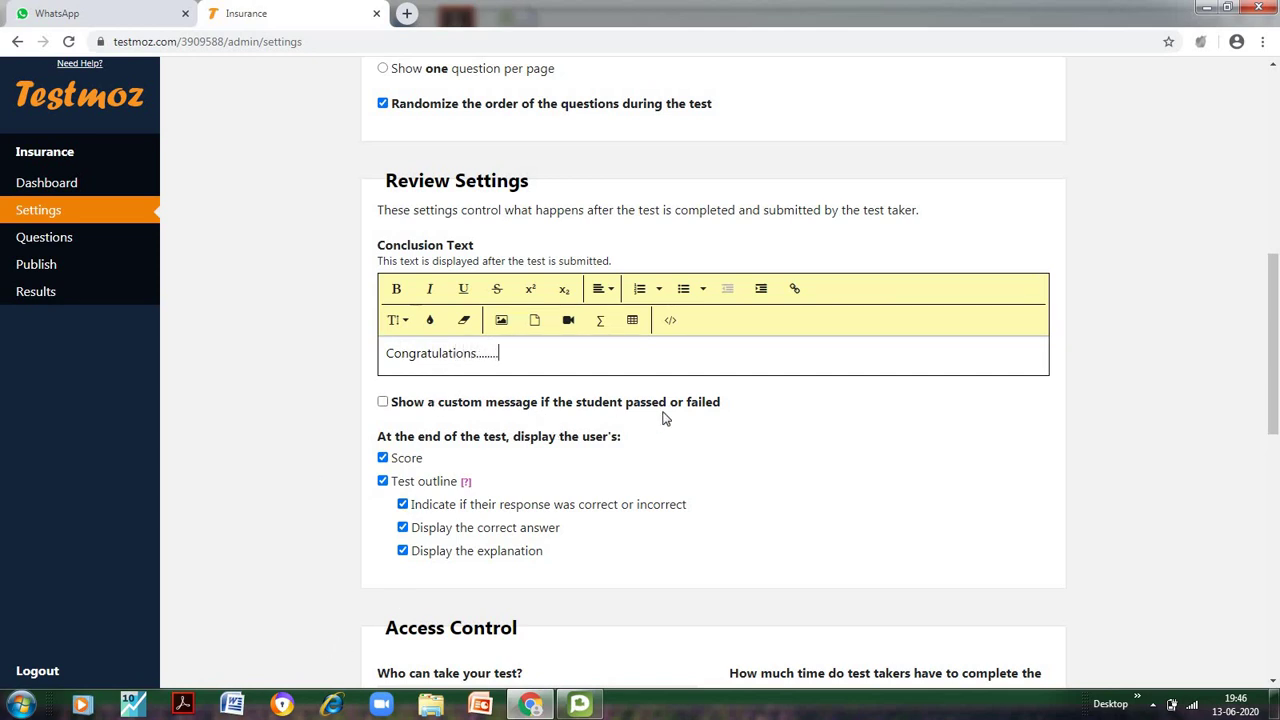
Turn on custom pass and fail messages with a passing score of 40
left_click(384, 402)
left_click(411, 457)
type("40")
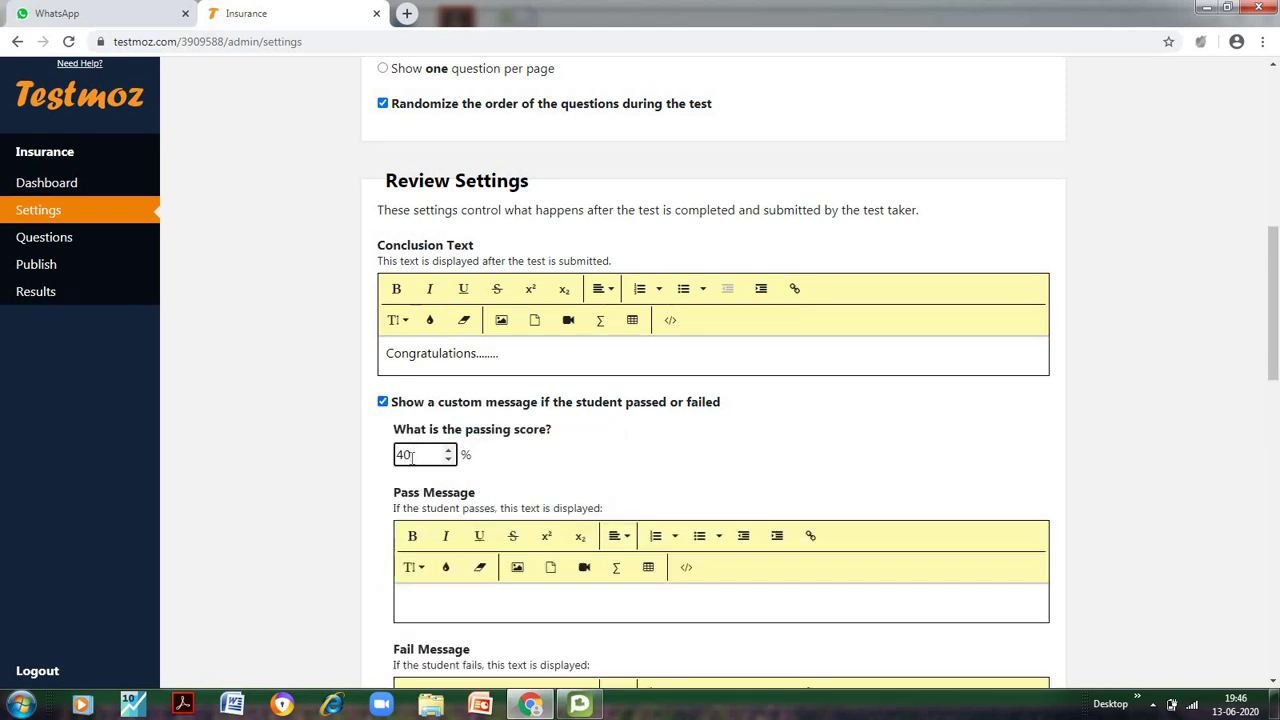
scroll(371, 489, "down", 3)
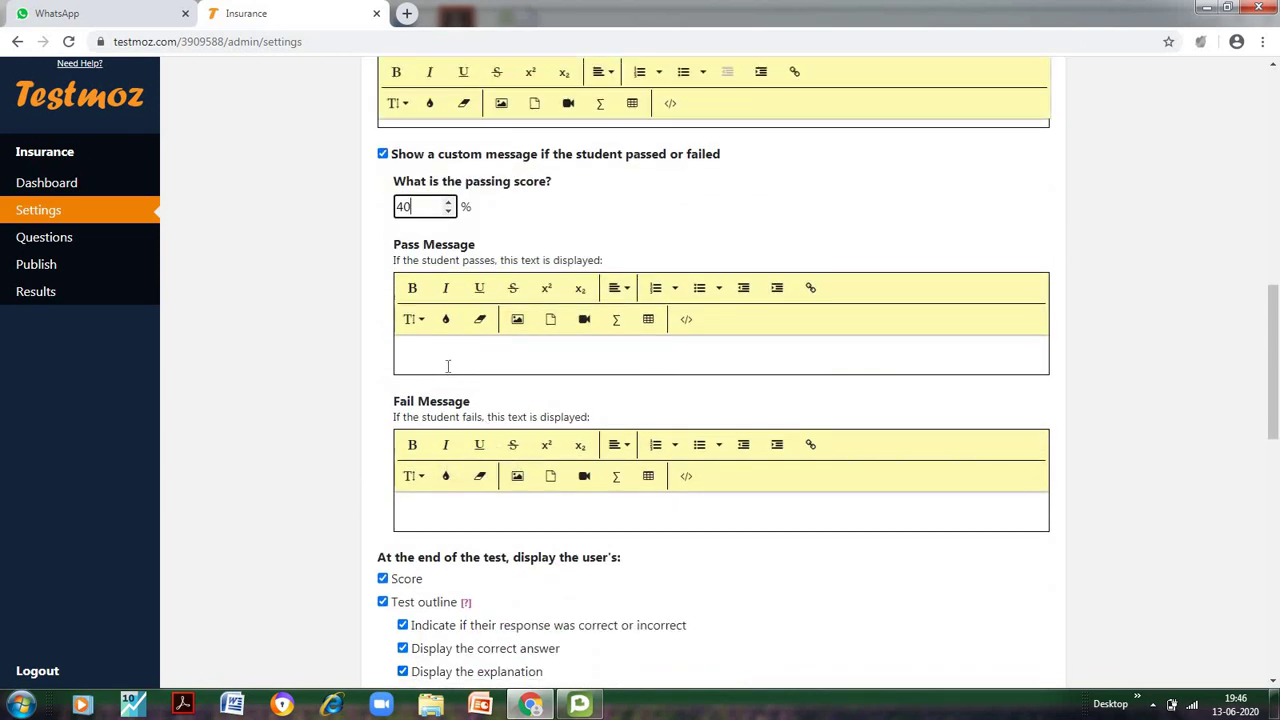
Set the pass message 'Well Done.....' and fail message 'Better Luck Next Time'
left_click(447, 365)
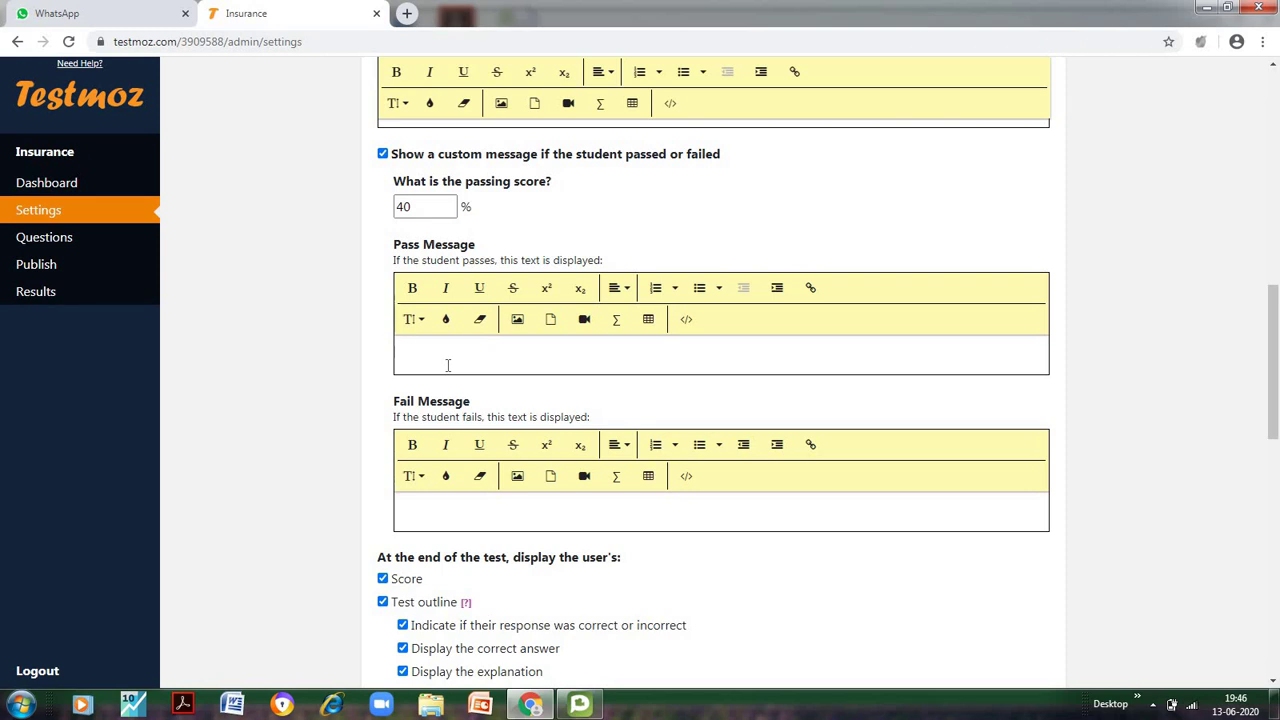
type("Well Done.....")
left_click(412, 504)
type("Better Luck Next ")
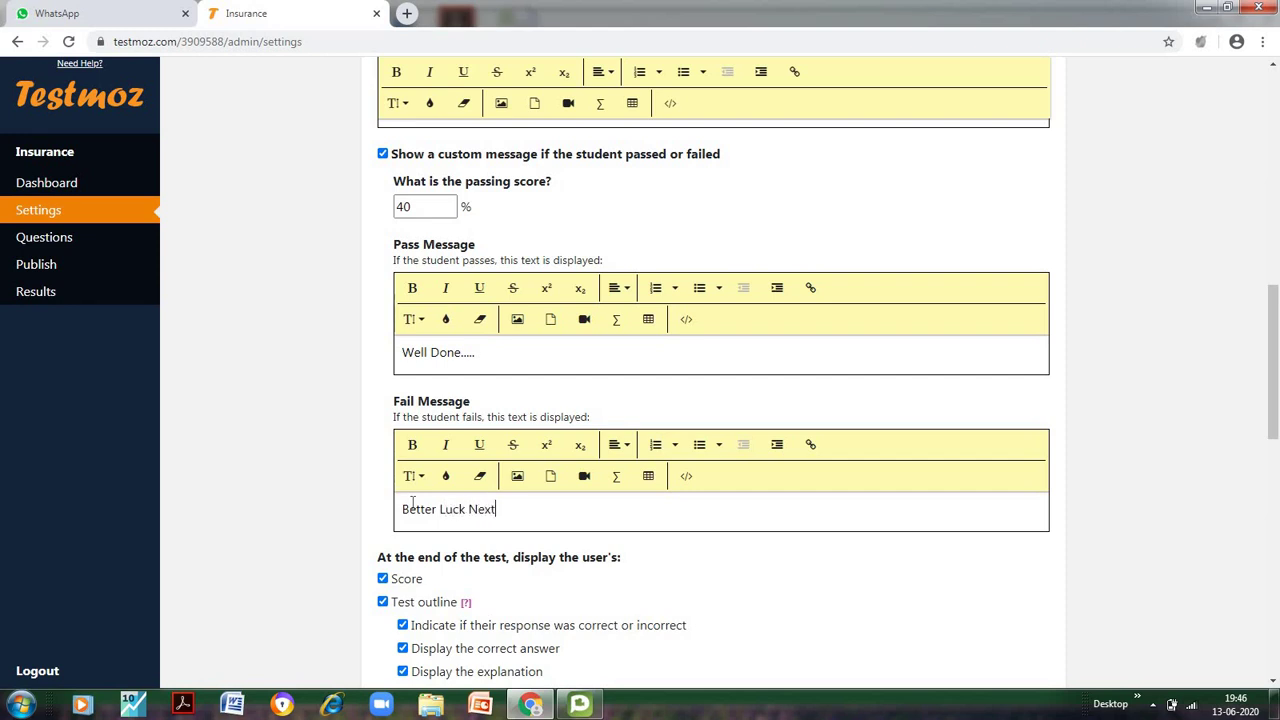
type("Time")
scroll(244, 393, "down", 4)
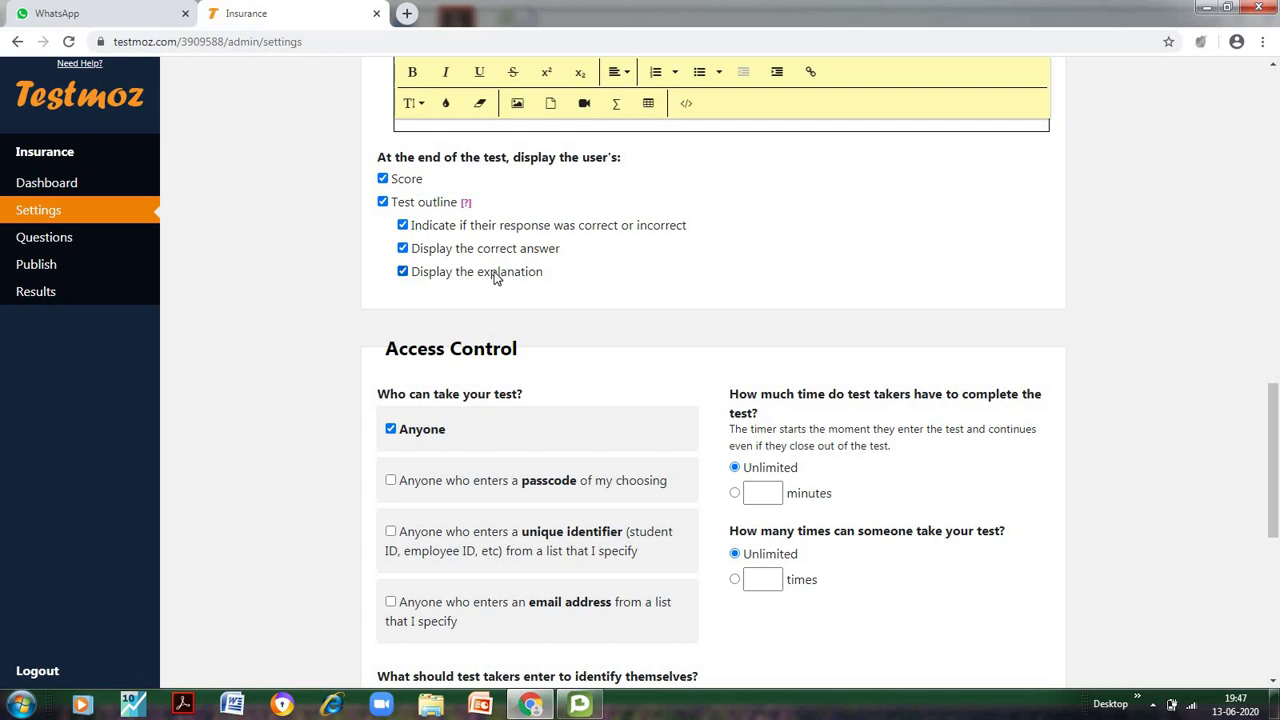
Limit access to anyone who enters a passcode of your choosing, and enter the passcode
scroll(317, 388, "down", 2)
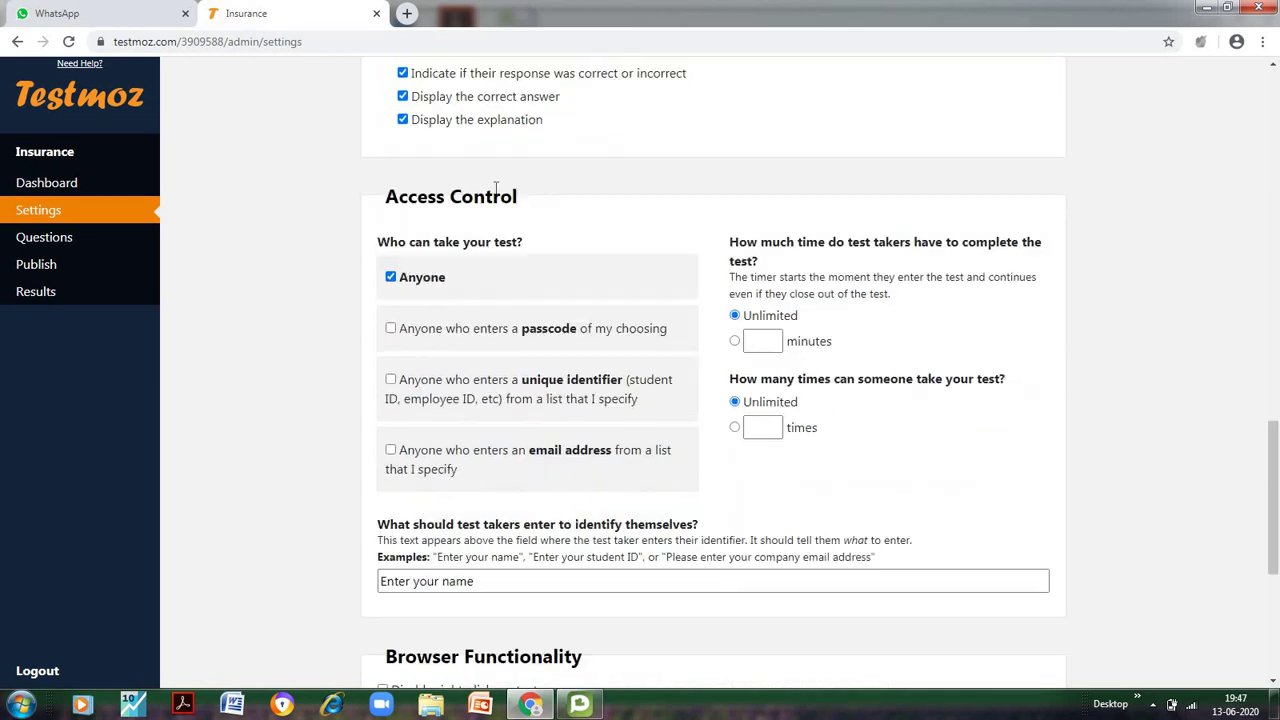
left_click(390, 277)
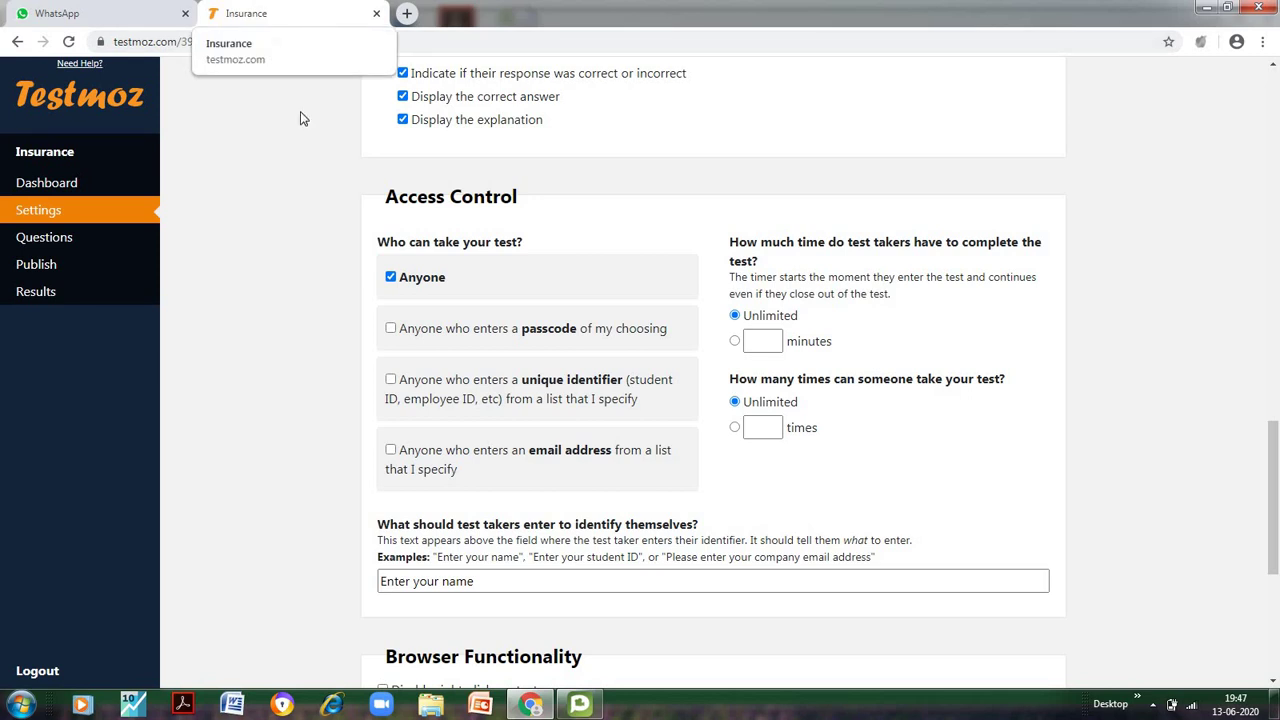
left_click(391, 329)
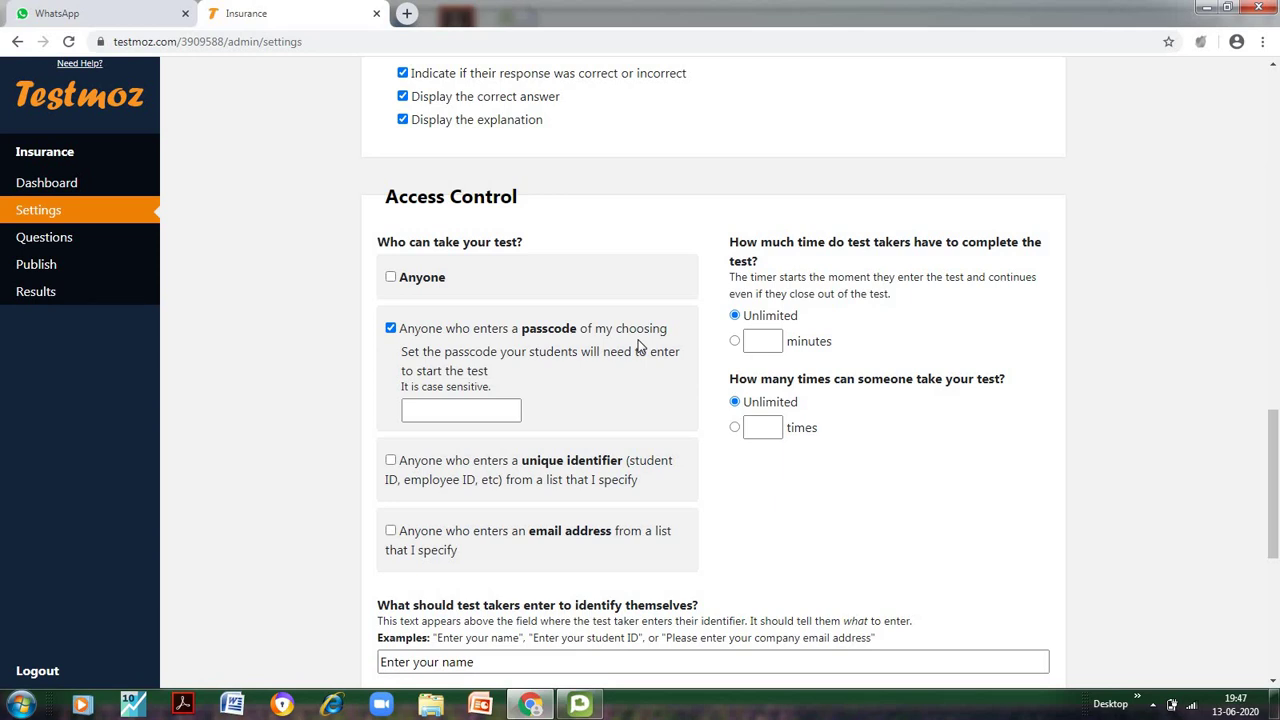
left_click(445, 414)
type("abc")
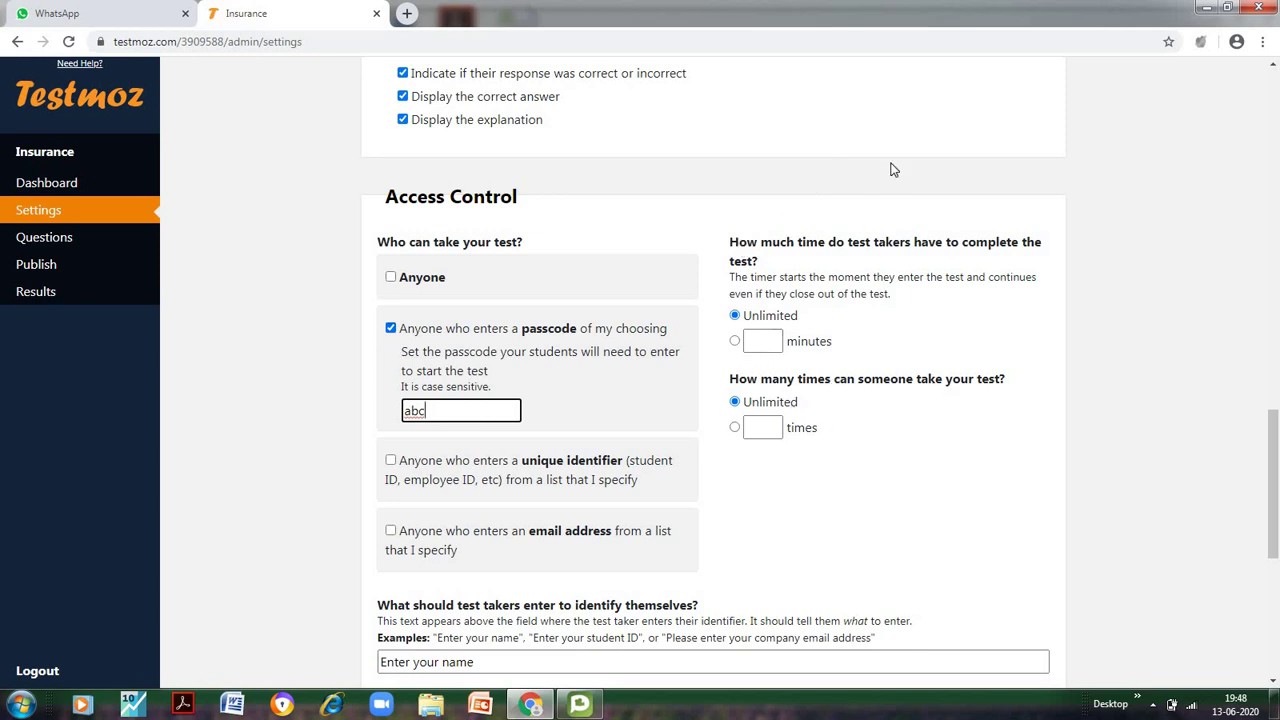
Set a 10-minute time limit and allow each person only 1 attempt
left_click(766, 340)
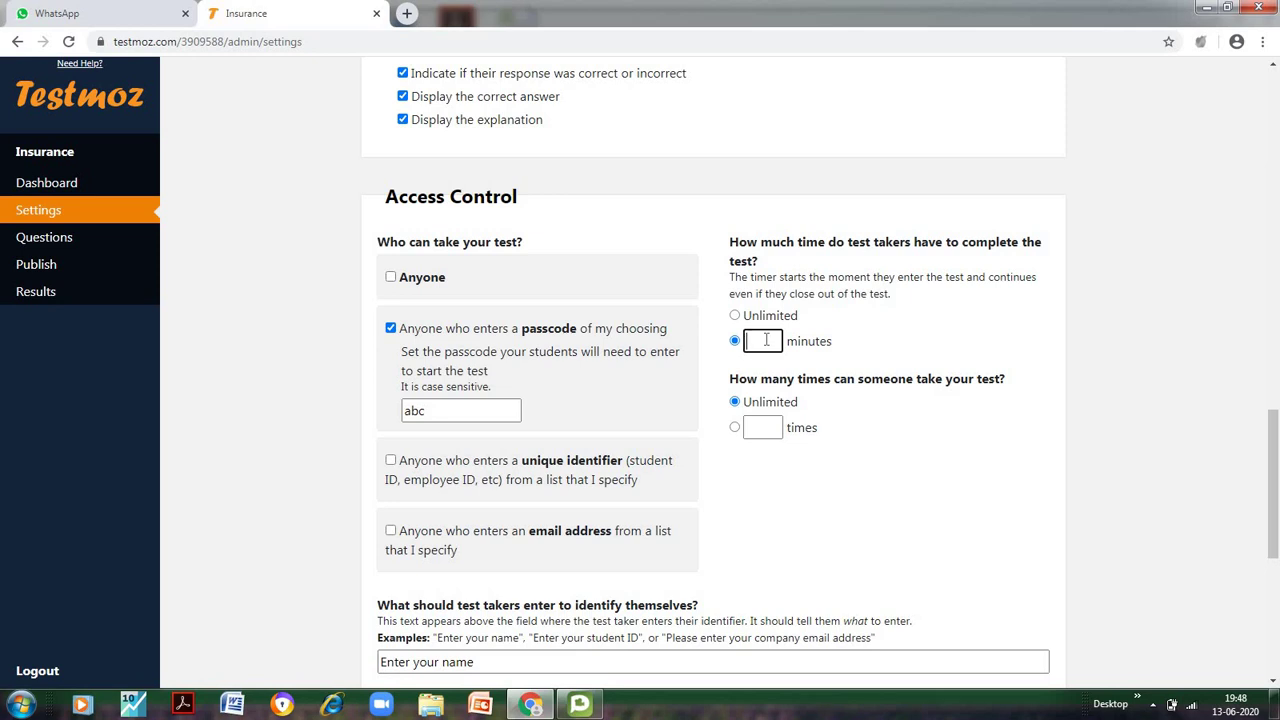
type("10")
left_click(763, 428)
type("1")
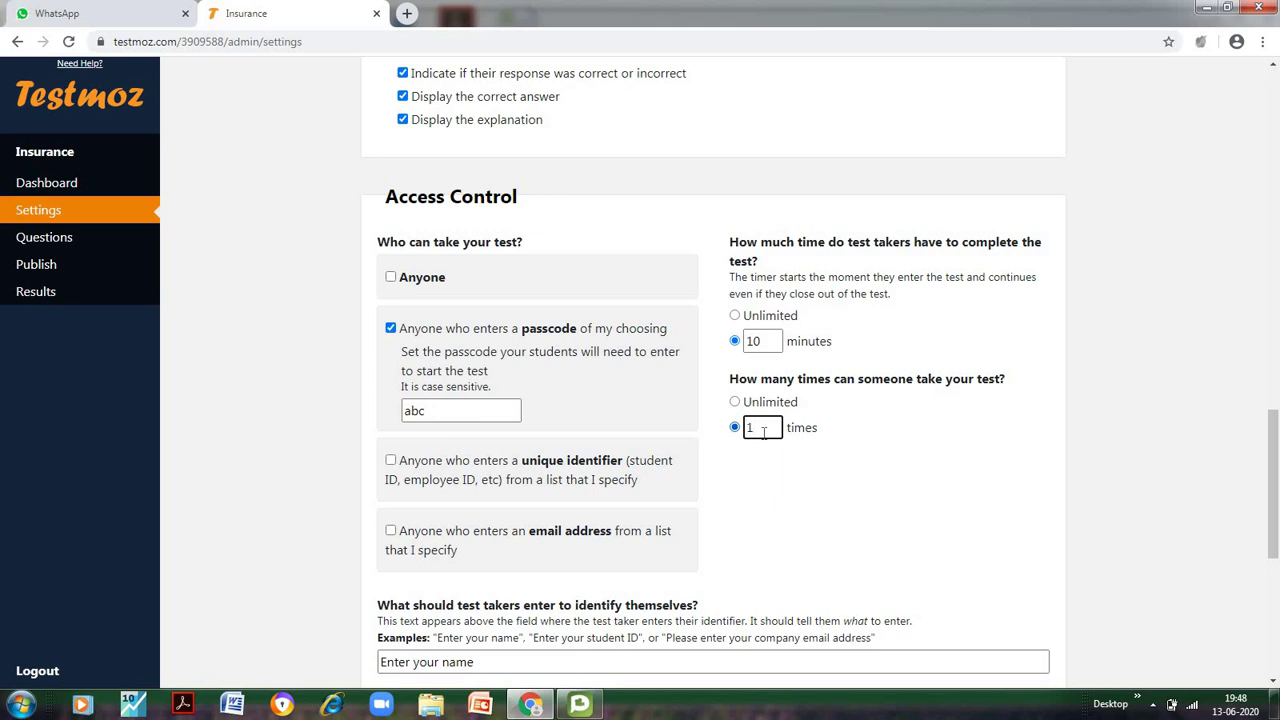
scroll(737, 491, "down", 3)
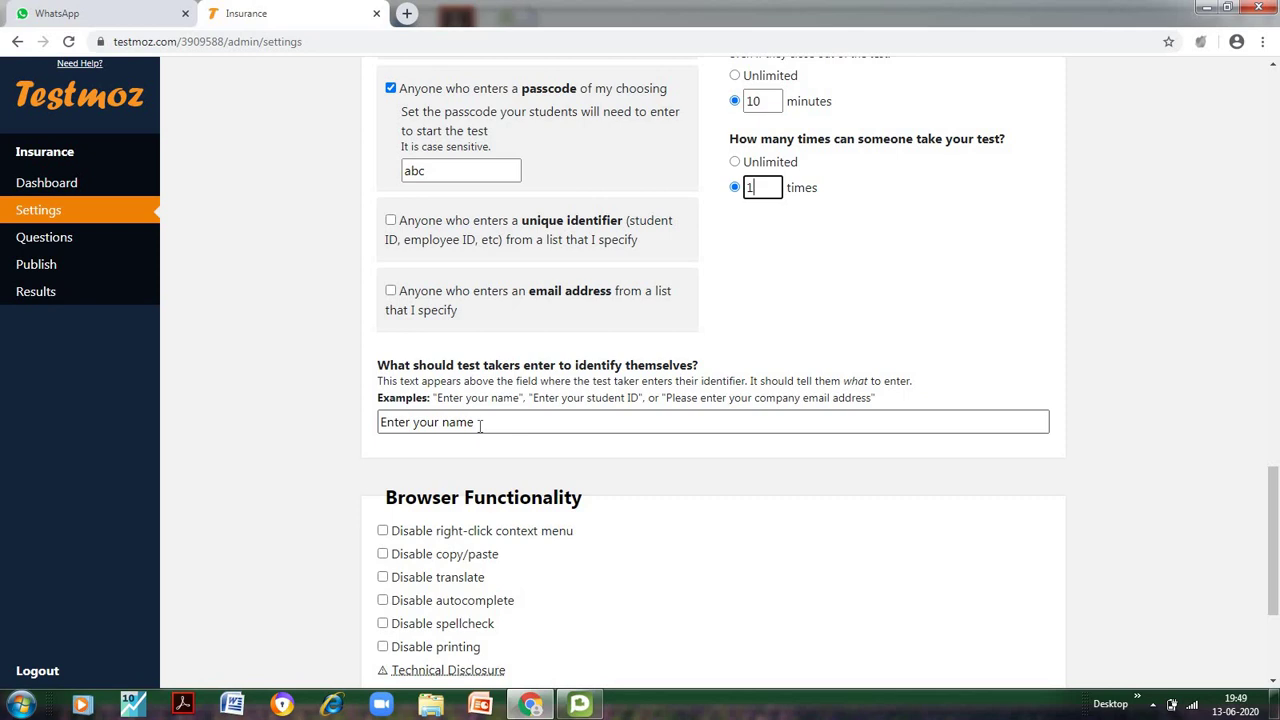
Replace the 'Enter your name' identification prompt with 'College Roll Number'
left_click(480, 425)
key("BackSpace")
key("BackSpace")
key("BackSpace")
key("BackSpace")
key("BackSpace")
key("BackSpace")
key("BackSpace")
key("BackSpace")
key("BackSpace")
key("BackSpace")
key("BackSpace")
key("BackSpace")
key("BackSpace")
type("Rol")
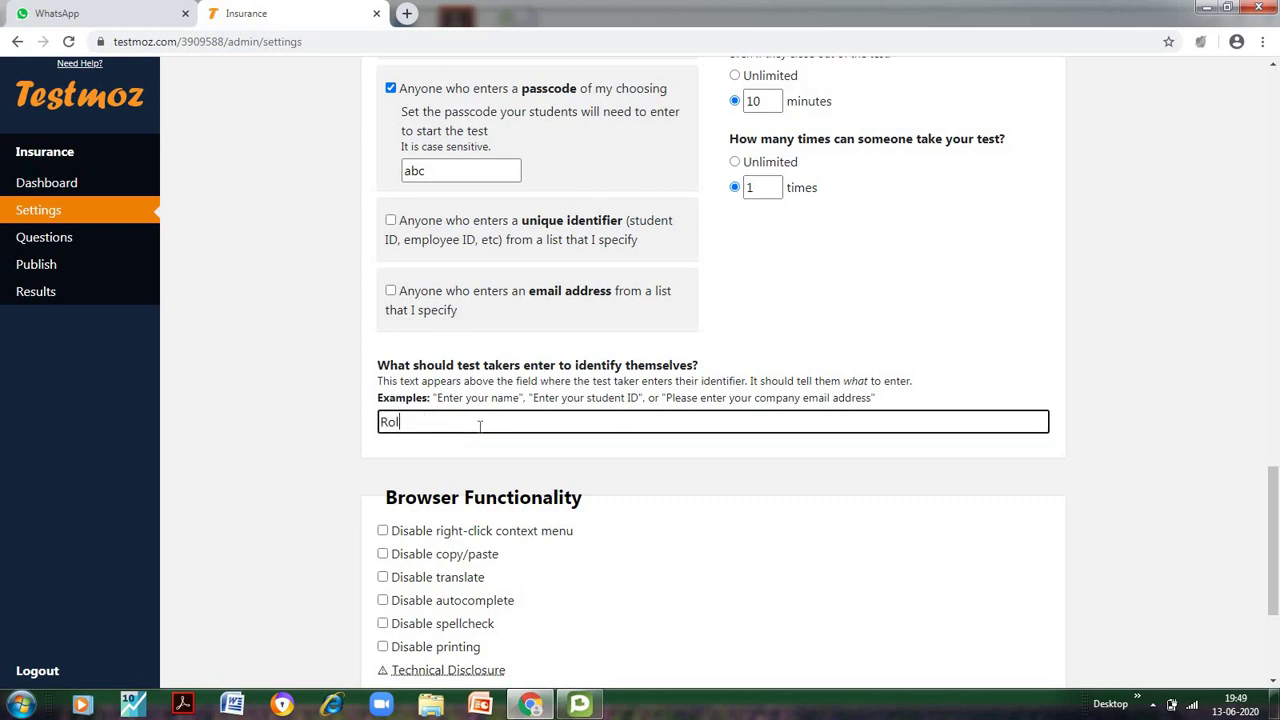
key("BackSpace")
key("BackSpace")
key("BackSpace")
type("College Roll Number")
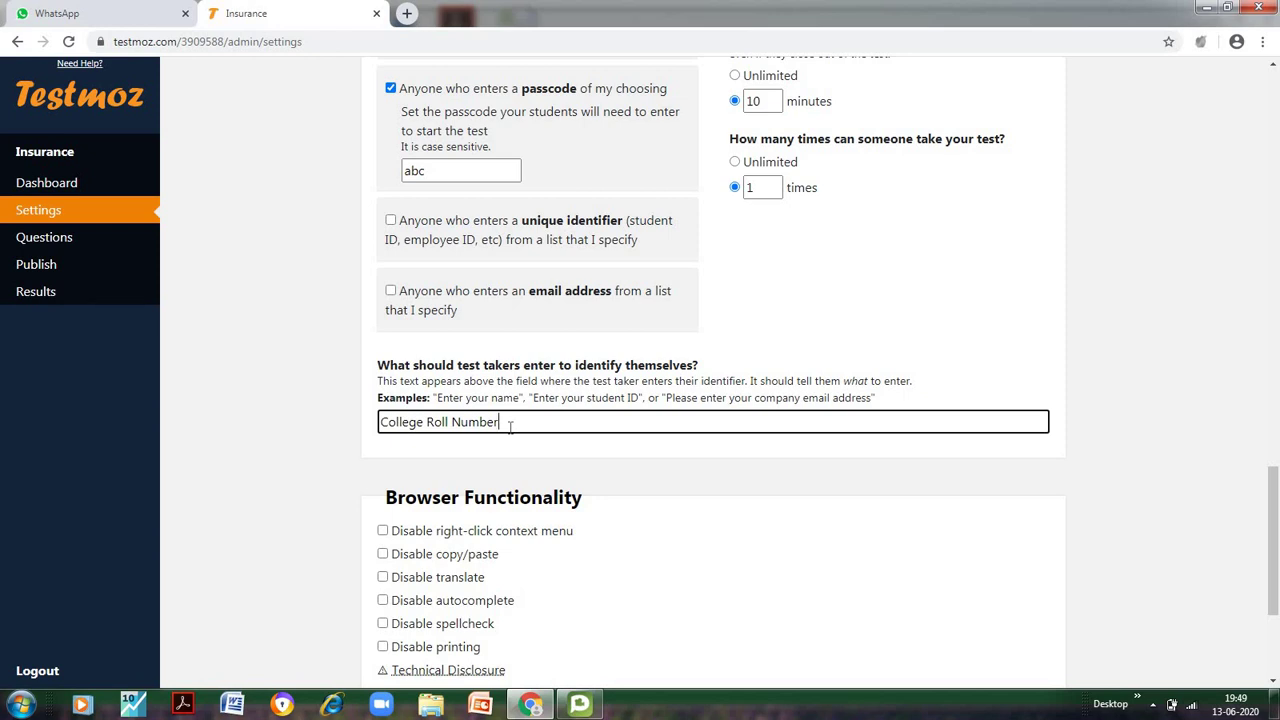
double_click(400, 177)
left_click(682, 422)
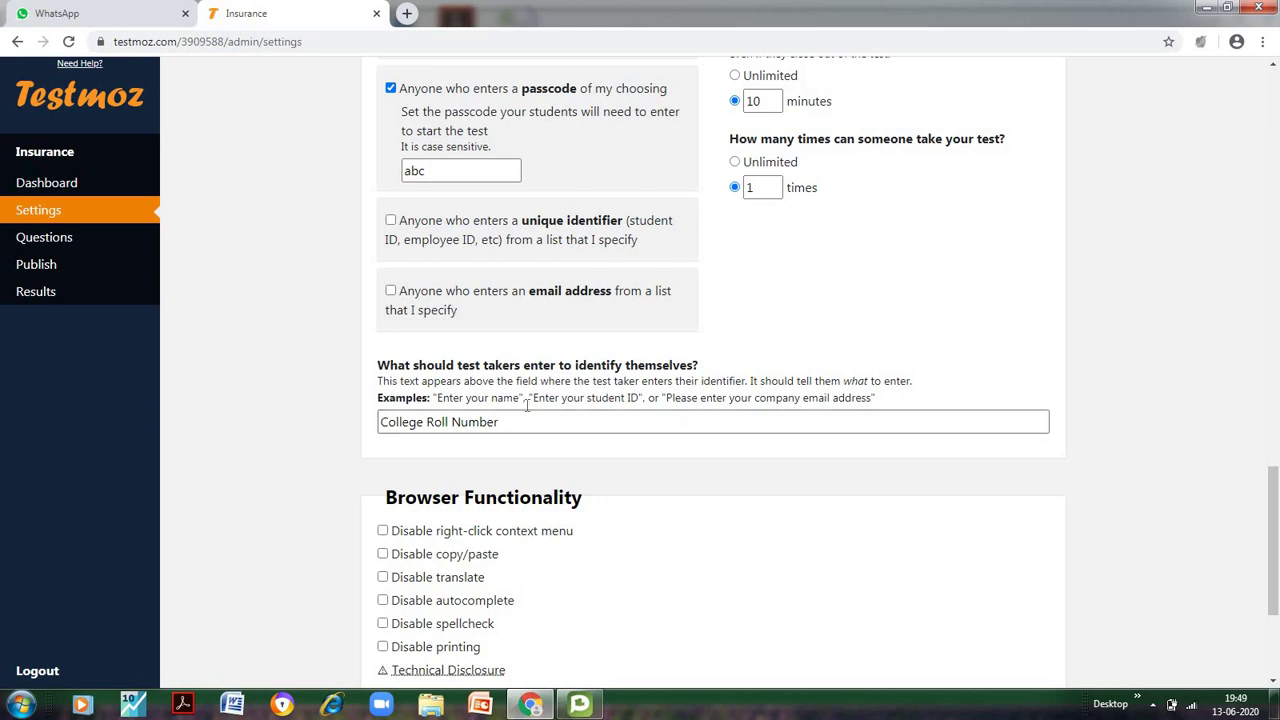
left_click(507, 428)
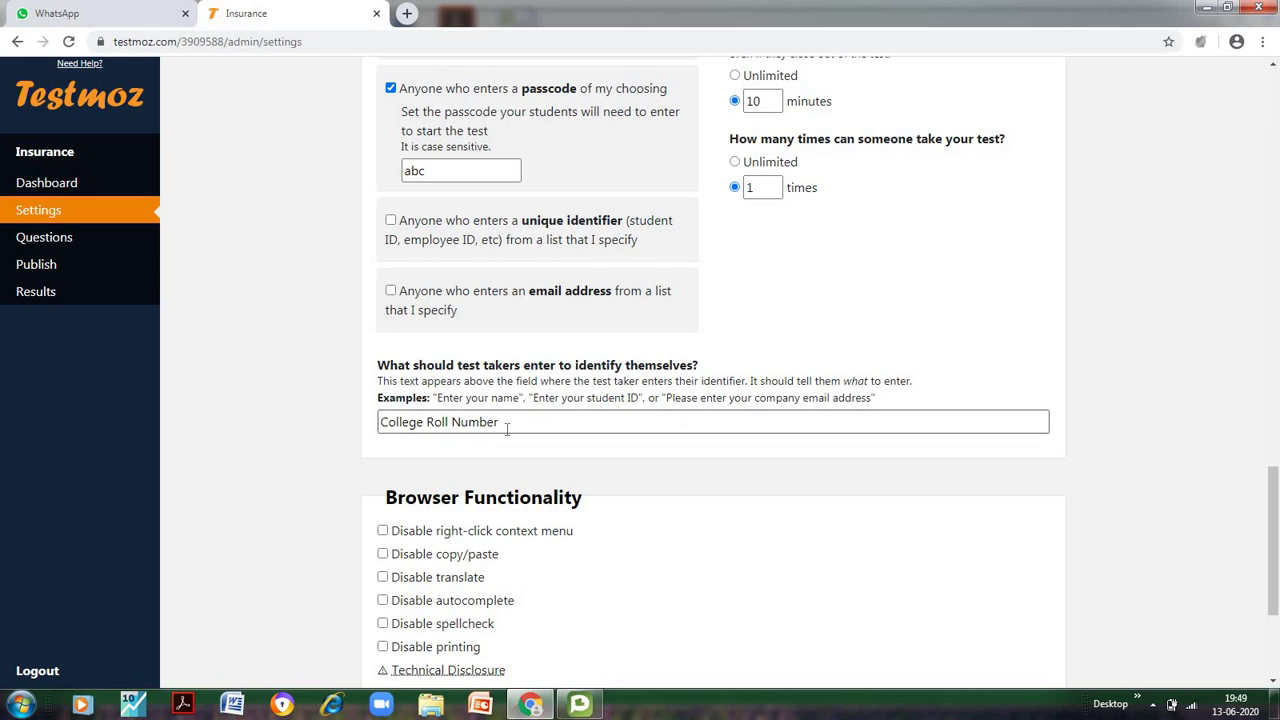
scroll(262, 435, "down", 2)
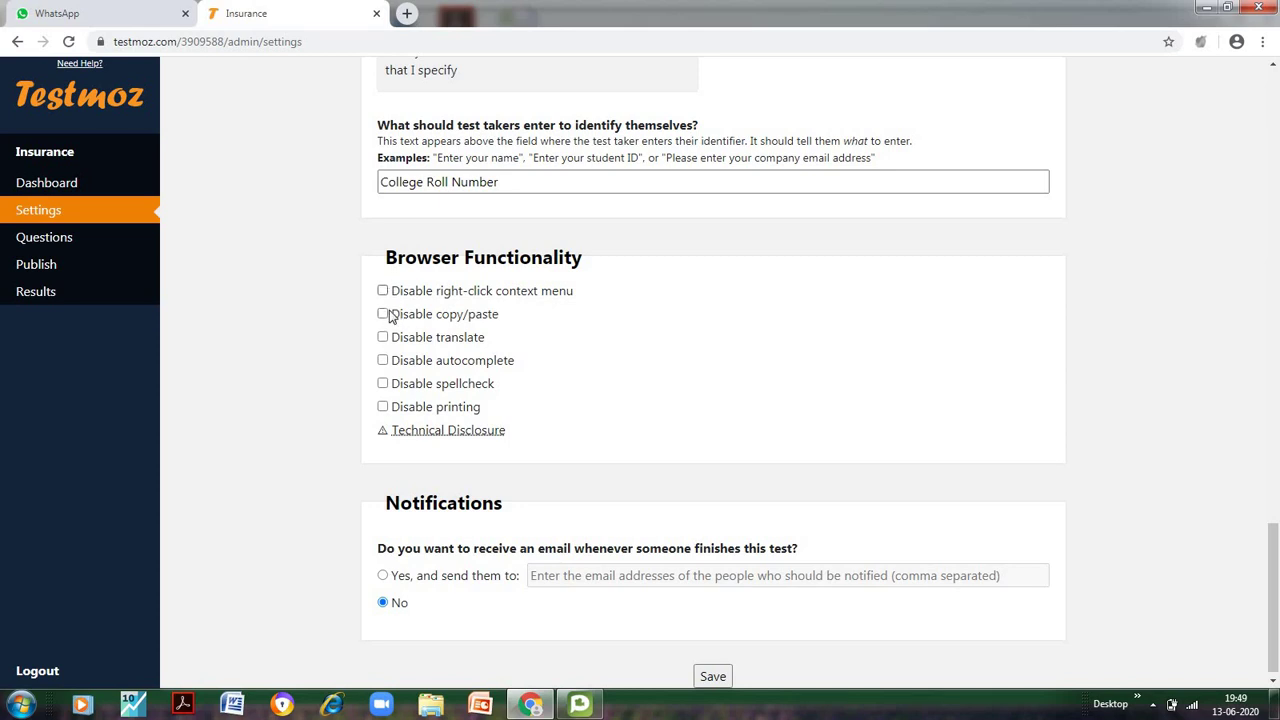
left_click(383, 314)
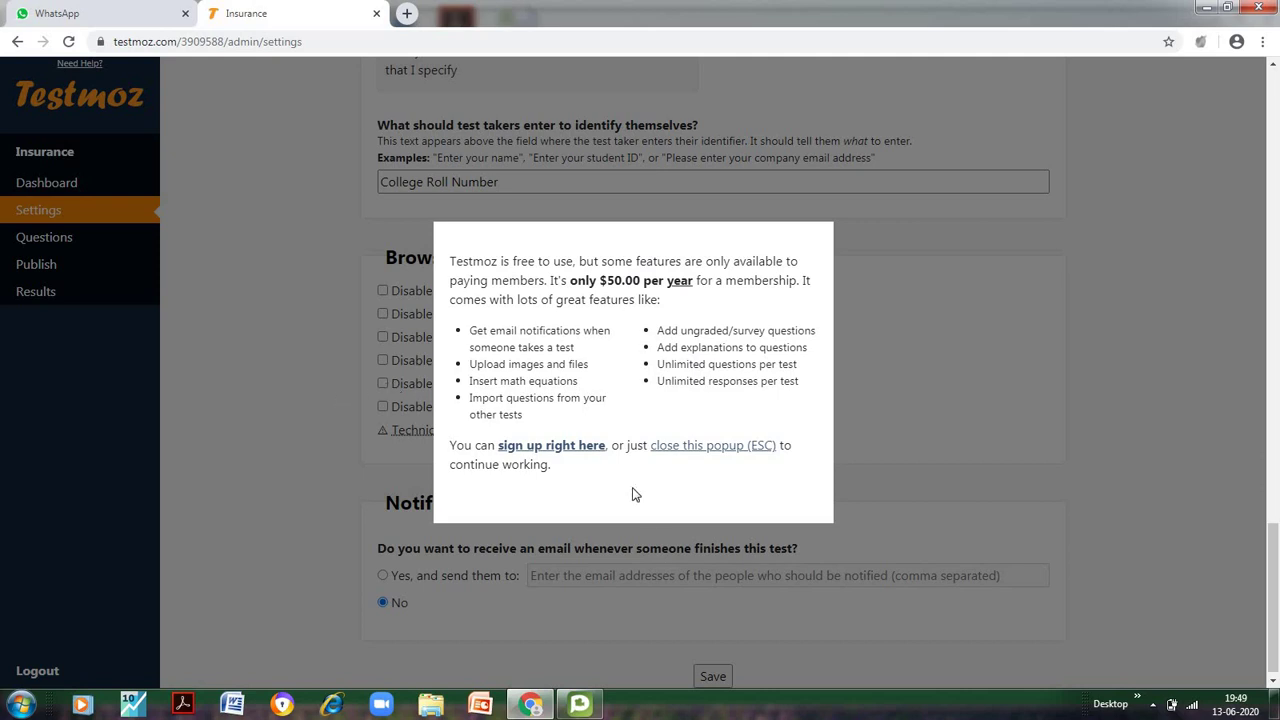
left_click(728, 445)
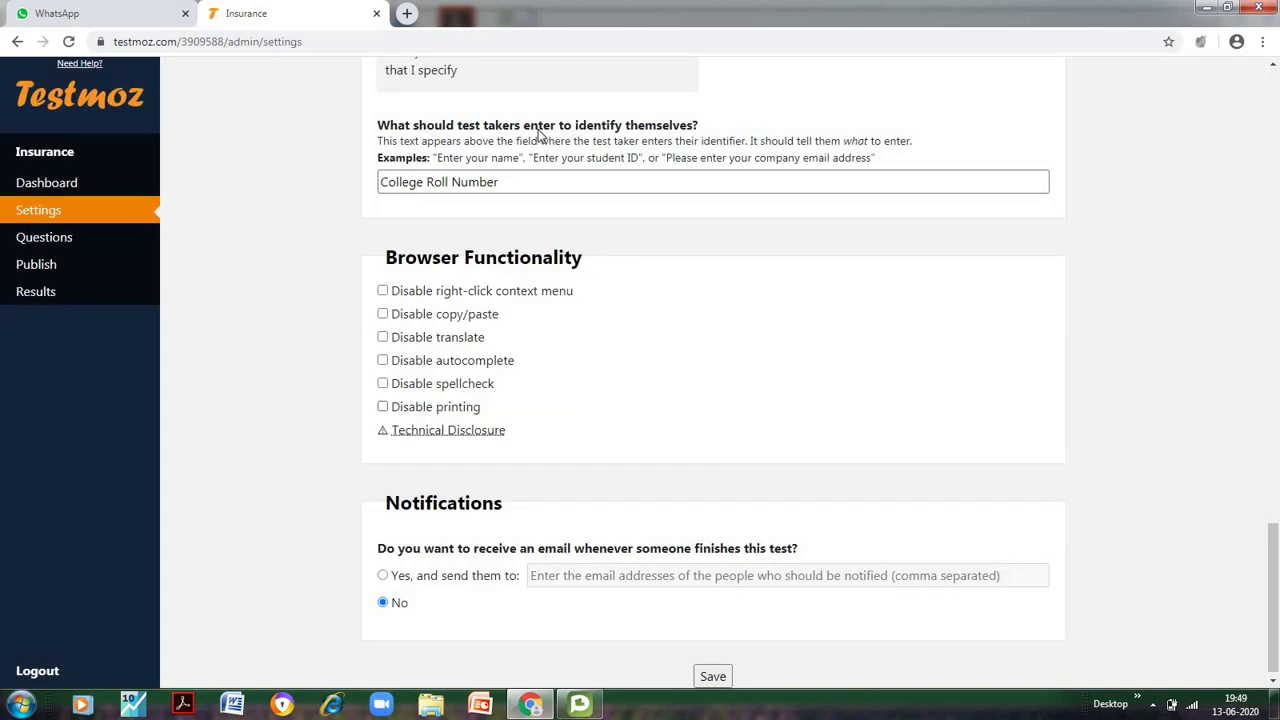
scroll(283, 541, "down", 1)
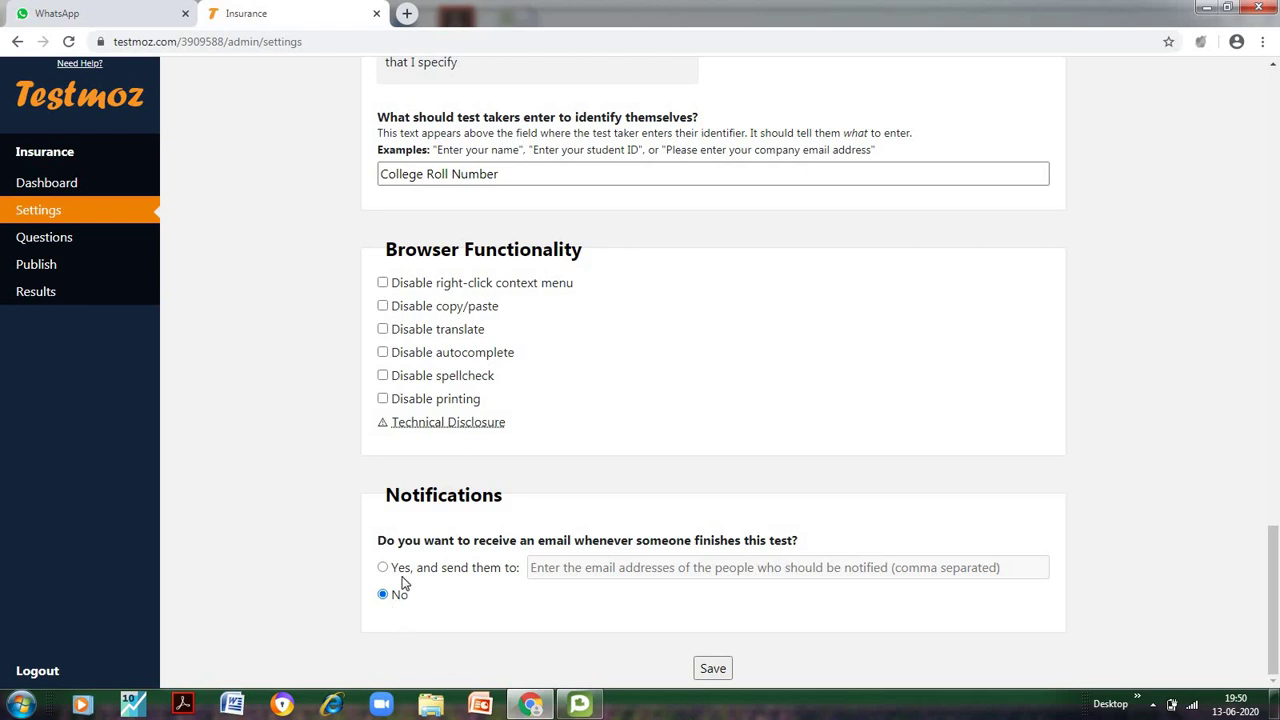
Save the test settings and show the Insert list of question types
left_click(713, 669)
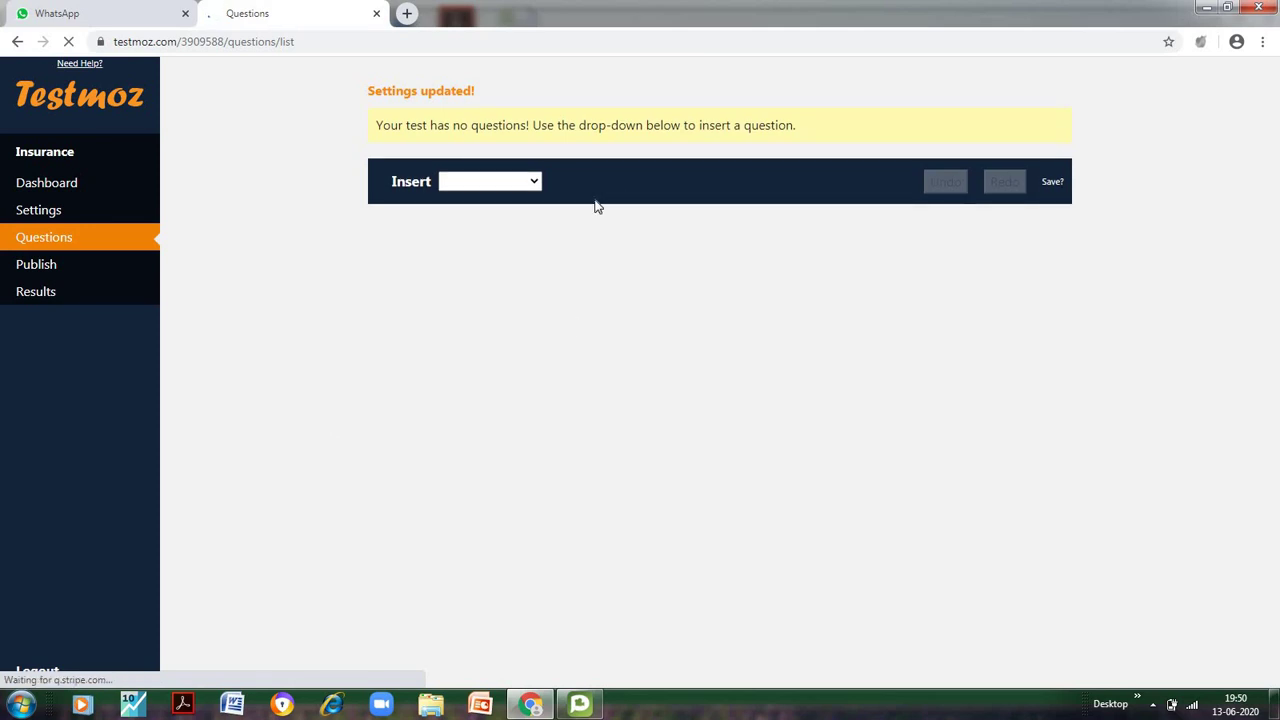
left_click(534, 165)
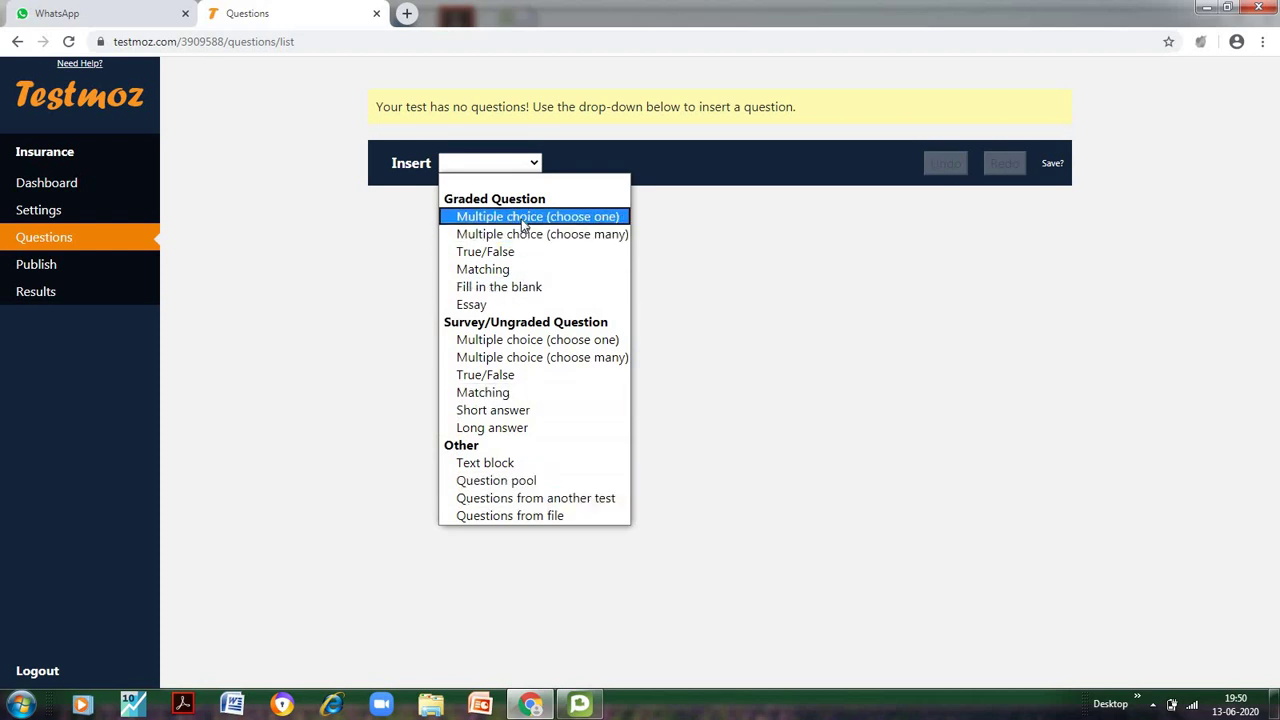
Insert a choose-one multiple-choice question reading 'Which is the largest life insurer in India'
left_click(522, 218)
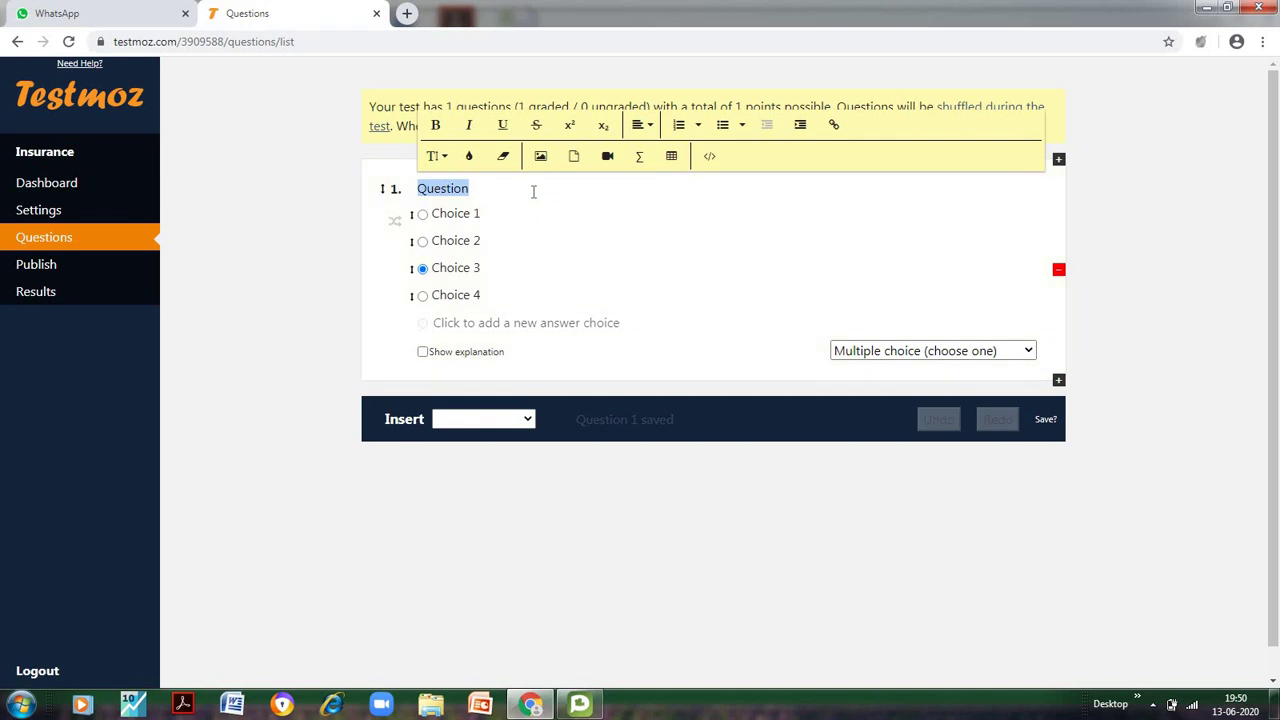
key("BackSpace")
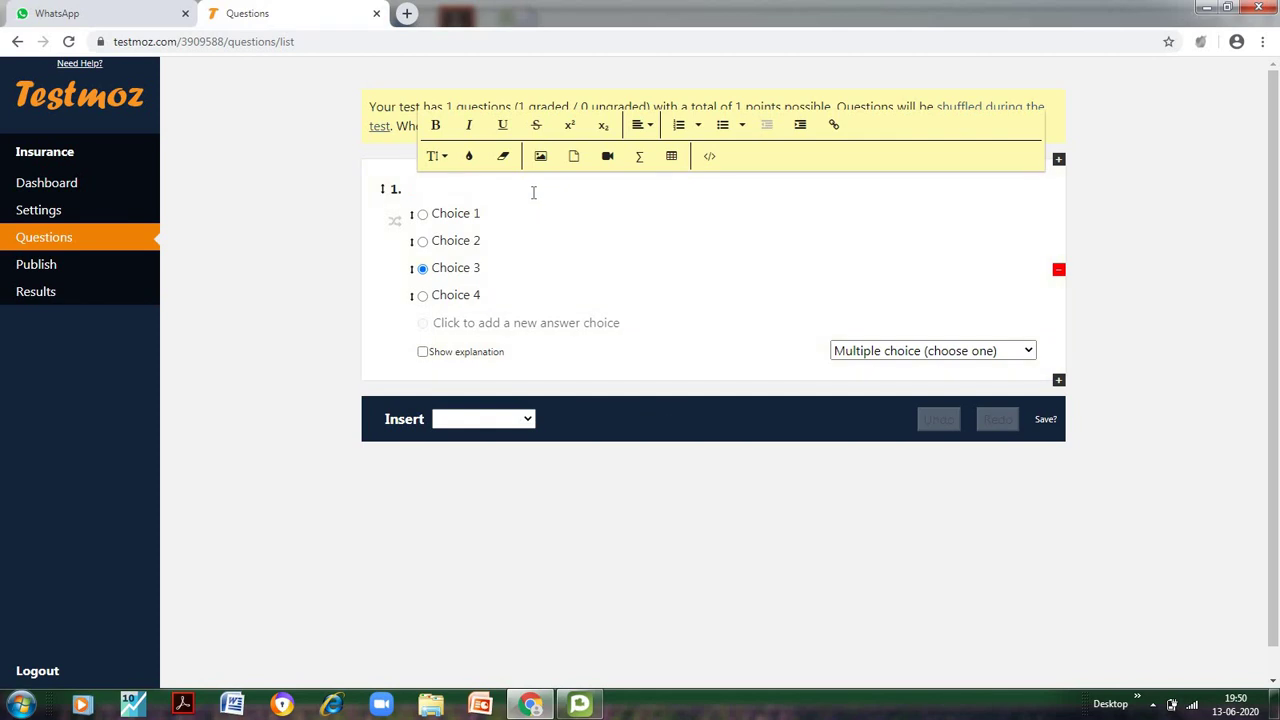
type("Which is the lareges")
type("t insur")
key("BackSpace")
key("BackSpace")
key("BackSpace")
key("BackSpace")
key("BackSpace")
key("BackSpace")
key("BackSpace")
key("BackSpace")
key("BackSpace")
key("BackSpace")
key("BackSpace")
key("BackSpace")
key("BackSpace")
type("gest life")
key("BackSpace")
key("BackSpace")
key("BackSpace")
type("life insurer i")
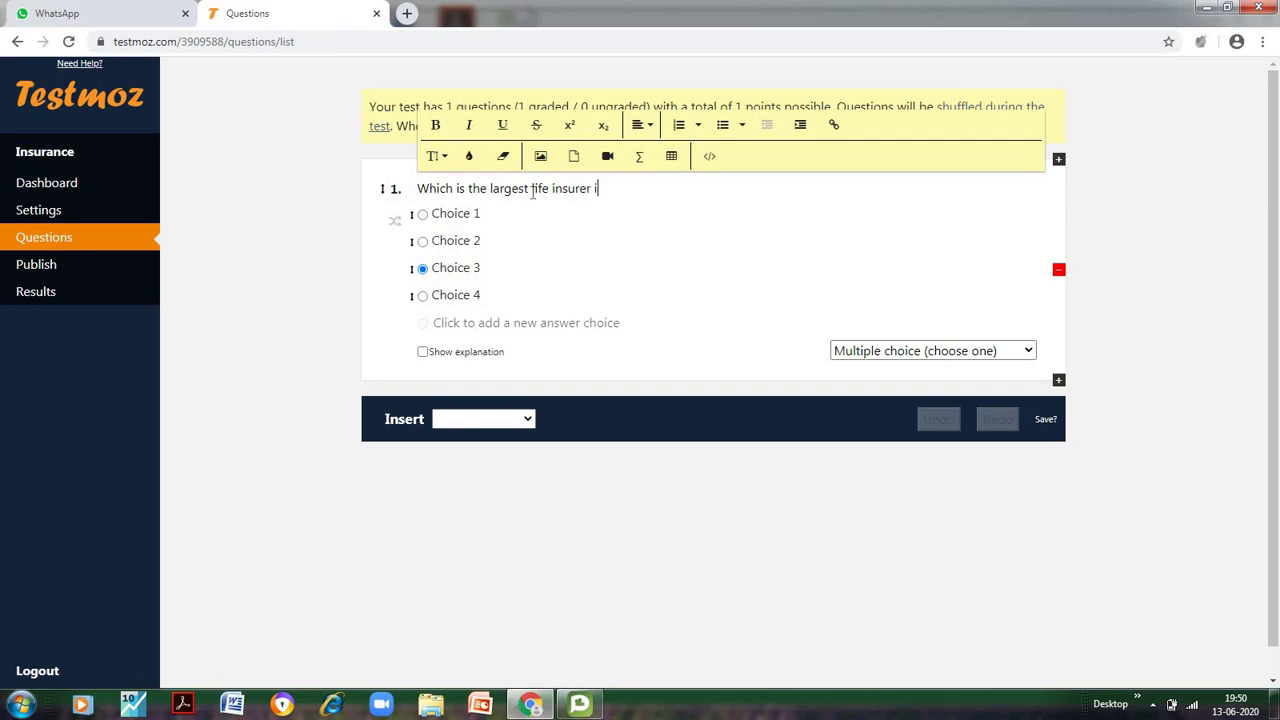
type("n India")
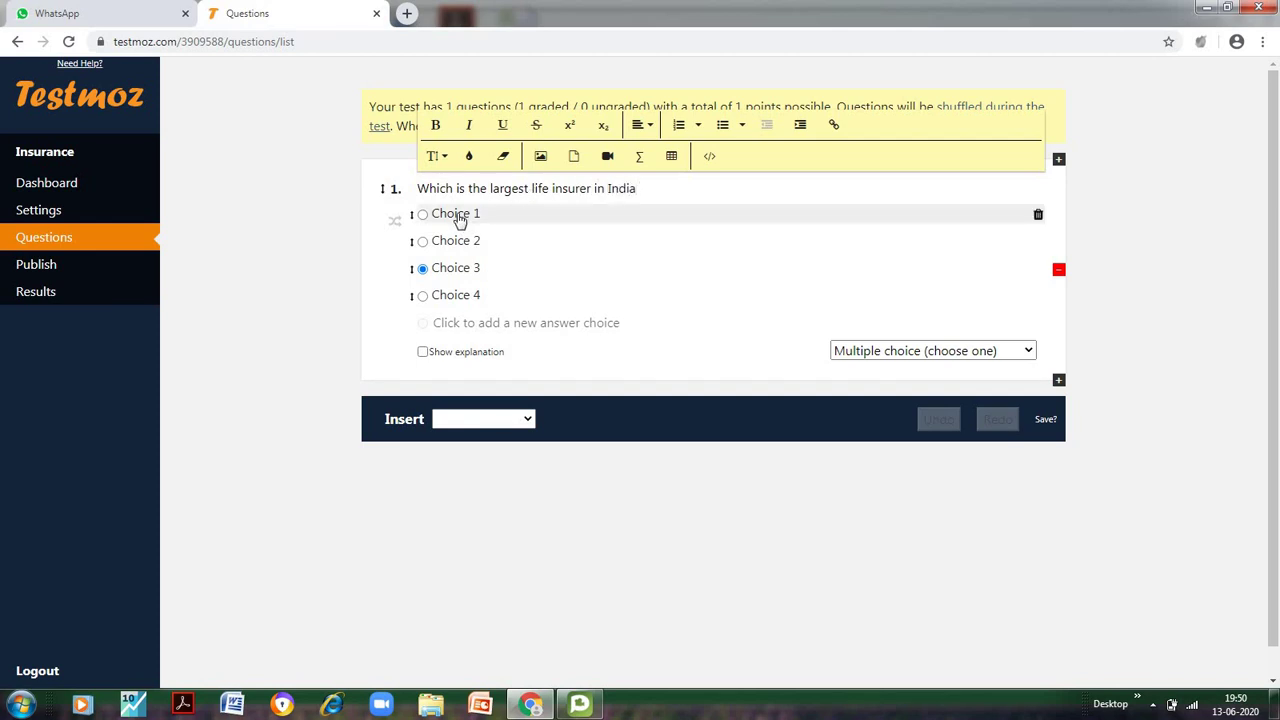
Fill question 1's choices with LIC, GIC, AEGON and TATA AIA, and save the edits
left_click(460, 215)
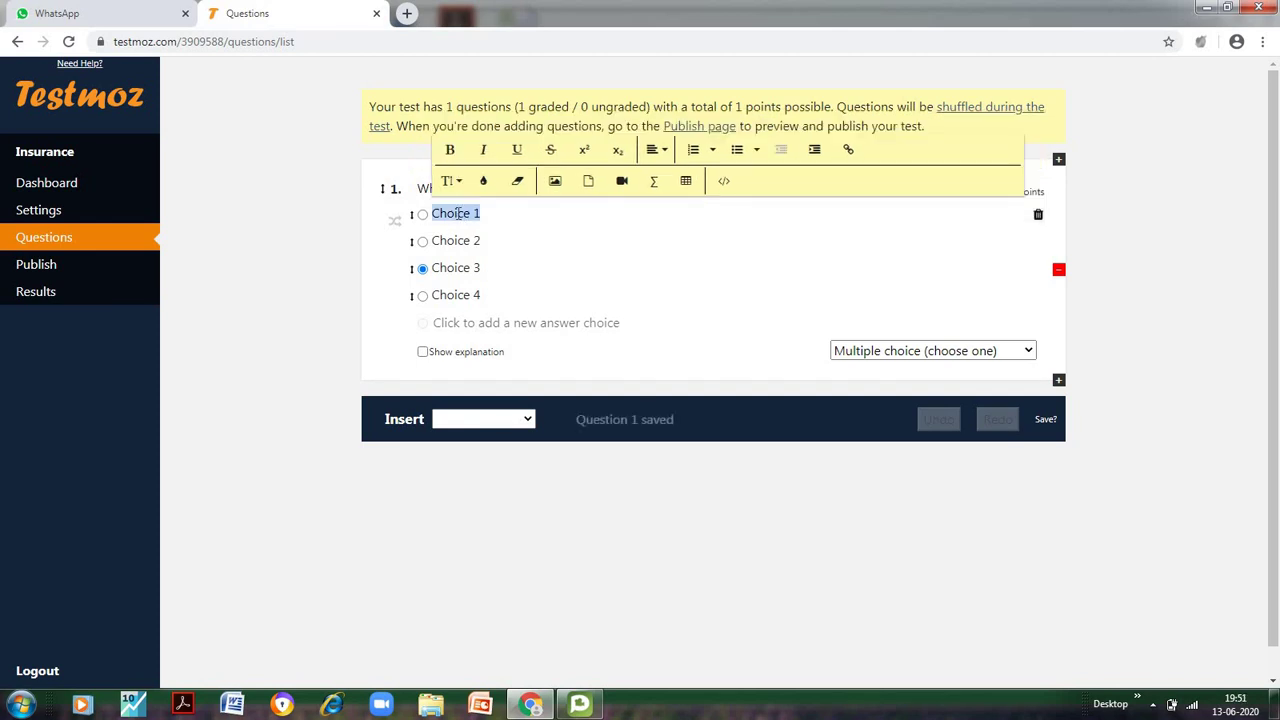
type("LIC")
left_click(452, 241)
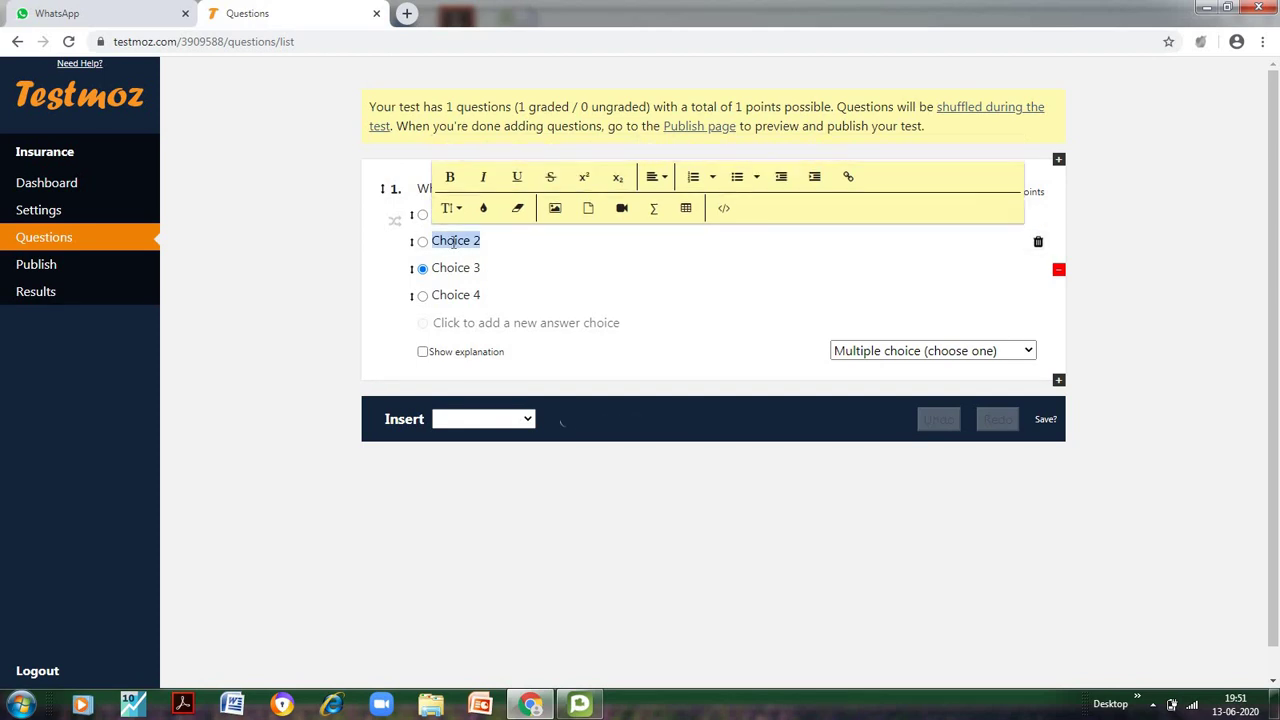
type("GIC")
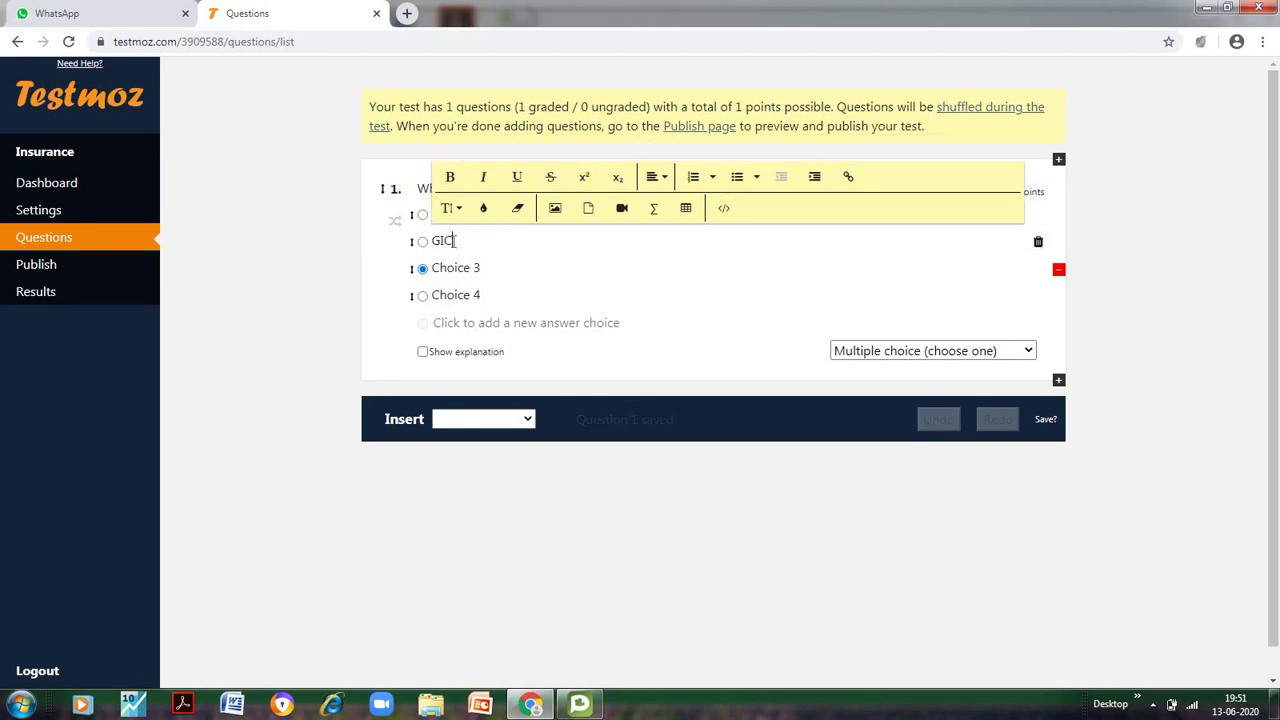
left_click(451, 268)
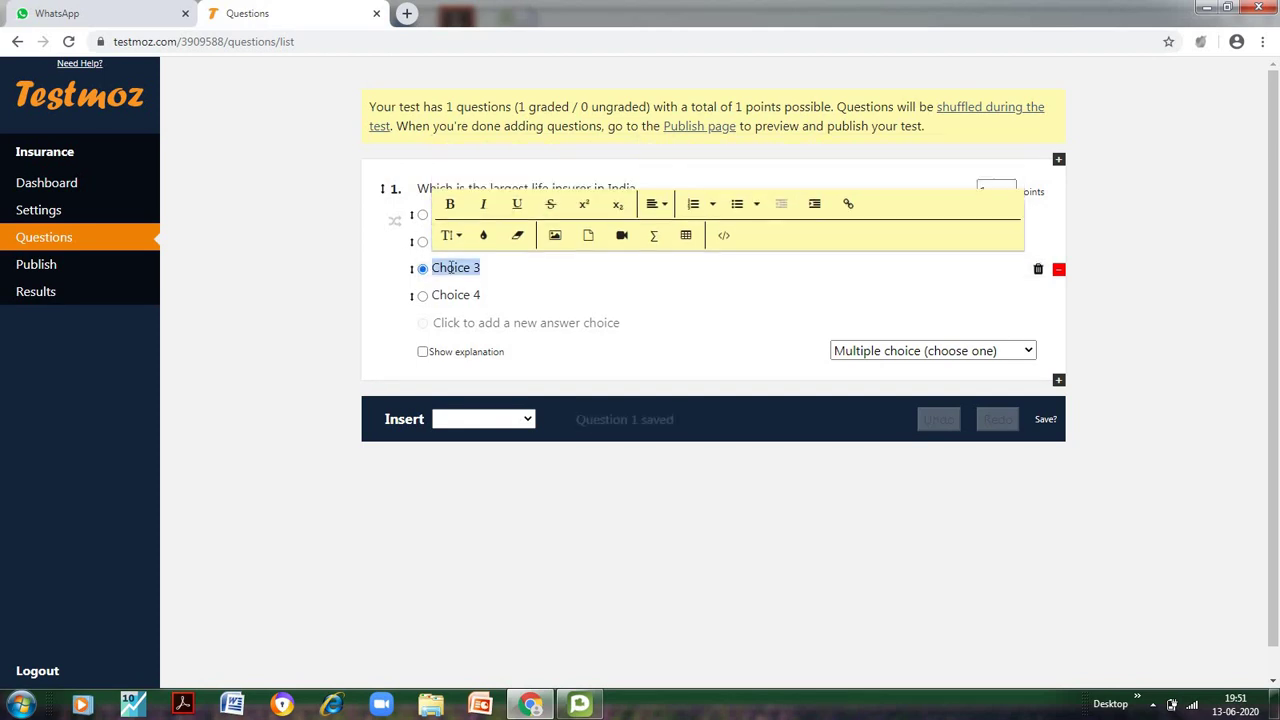
type("AE")
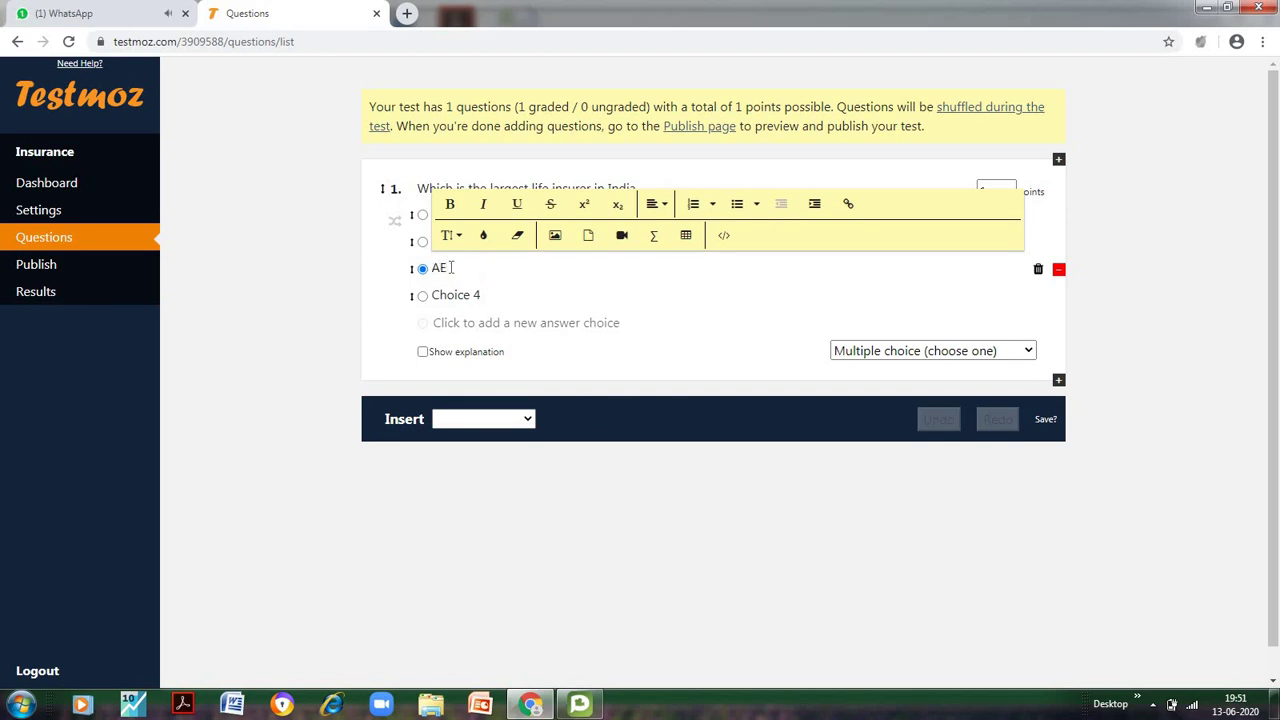
type("GON")
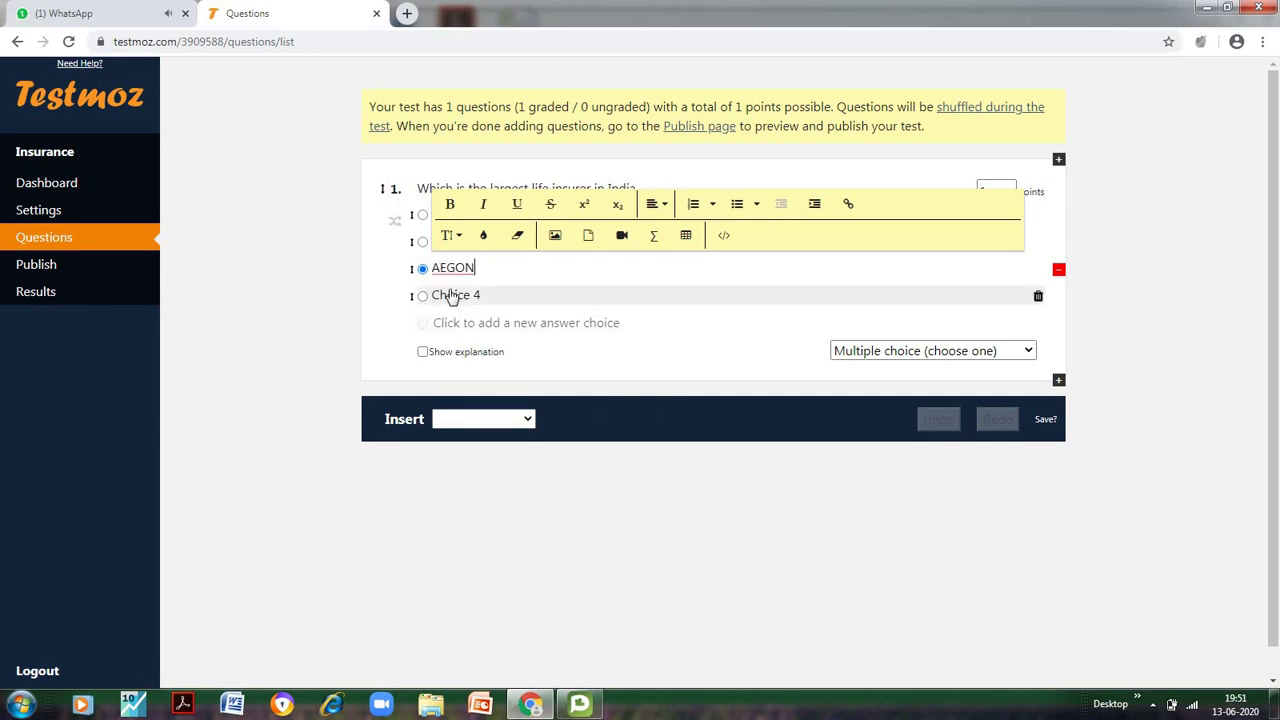
left_click(451, 296)
type("TAT")
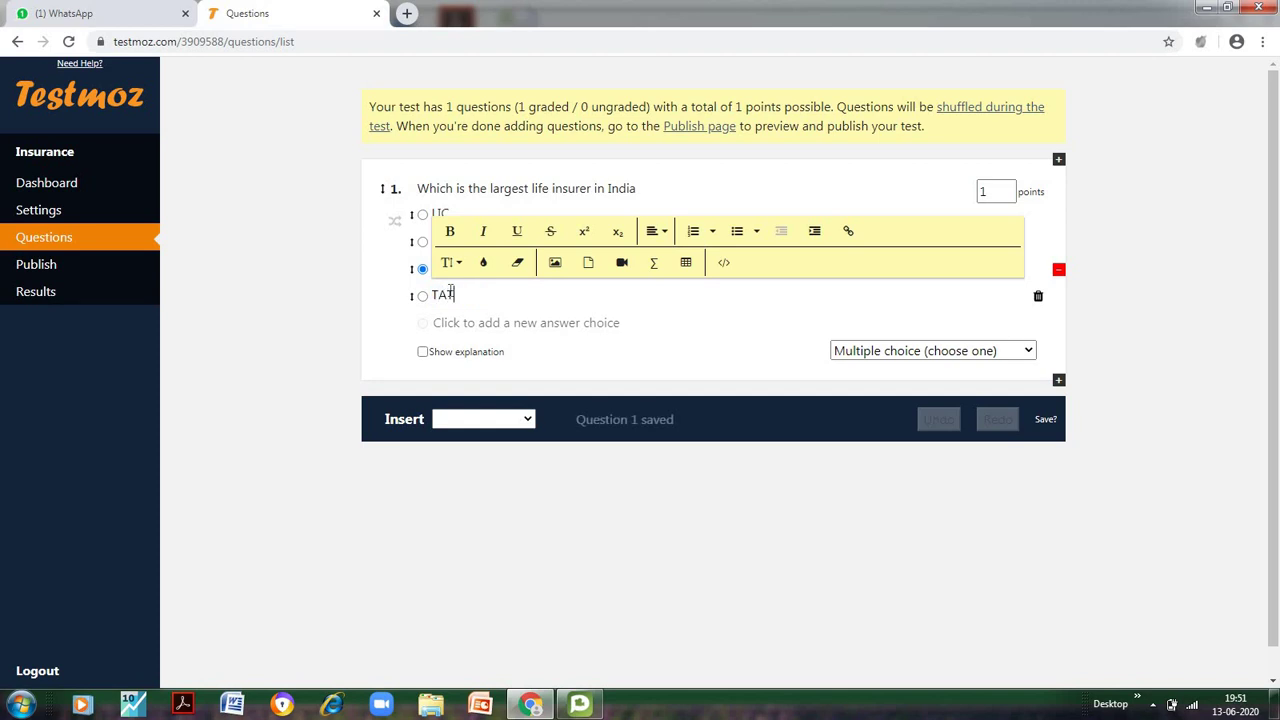
type(" AI")
key("BackSpace")
key("BackSpace")
type("A ")
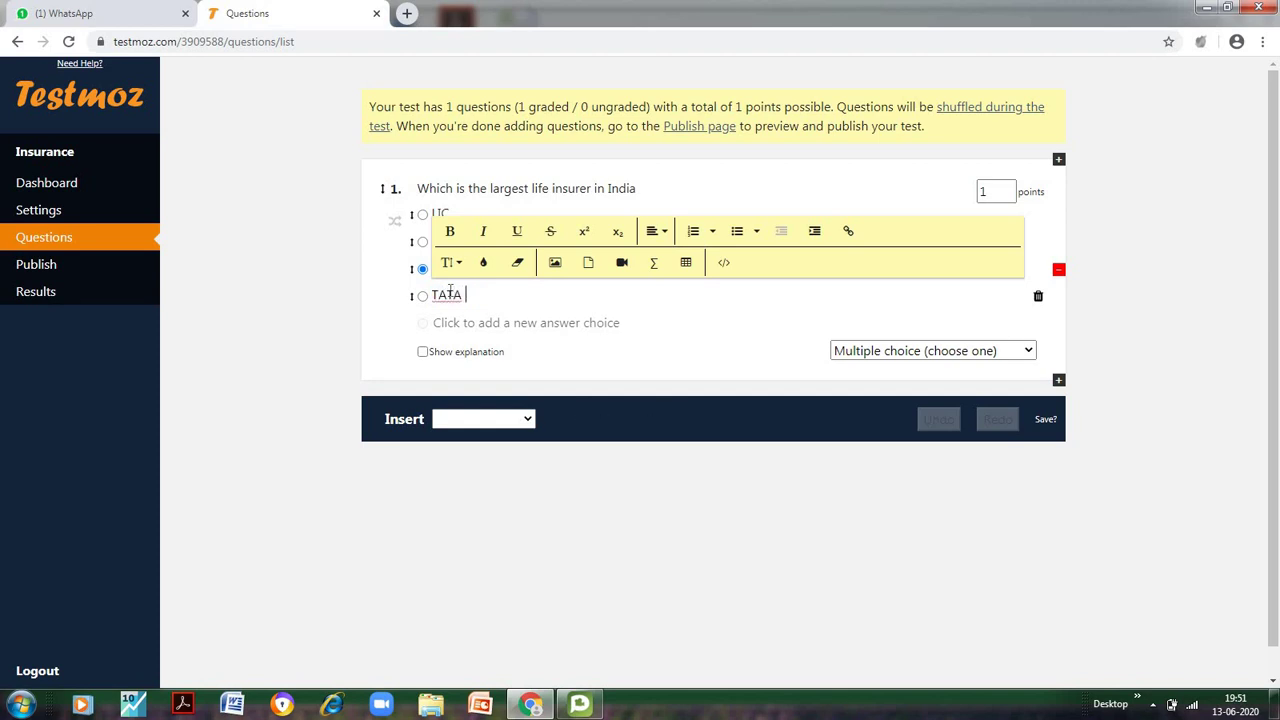
type("AIA")
left_click(670, 376)
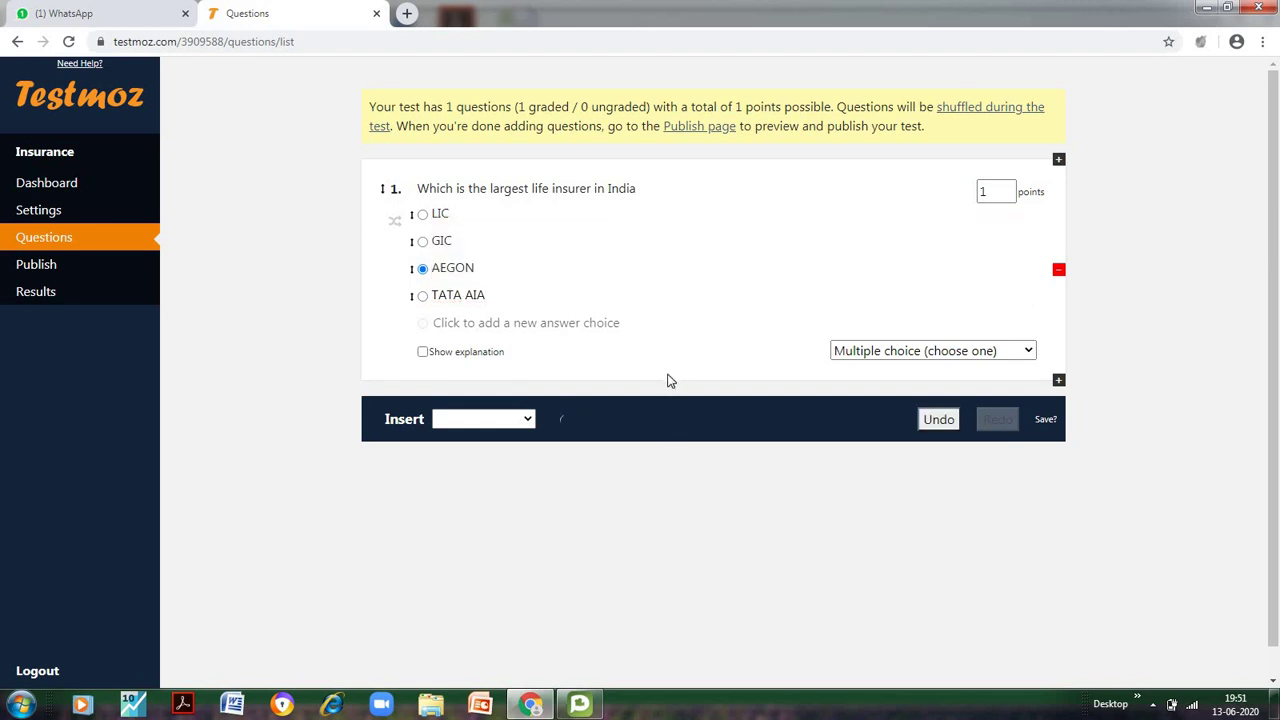
Mark LIC correct, enable answer shuffling, set 2 points, and dismiss the membership popup
left_click(423, 215)
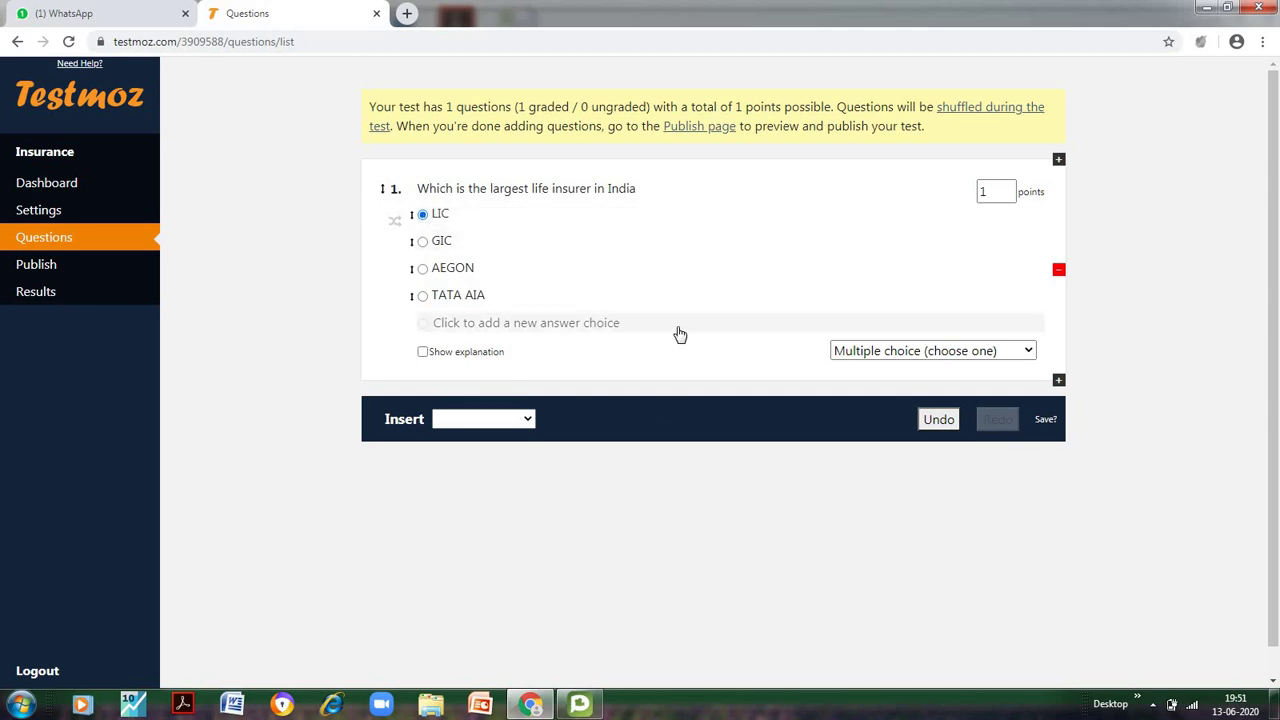
left_click(394, 222)
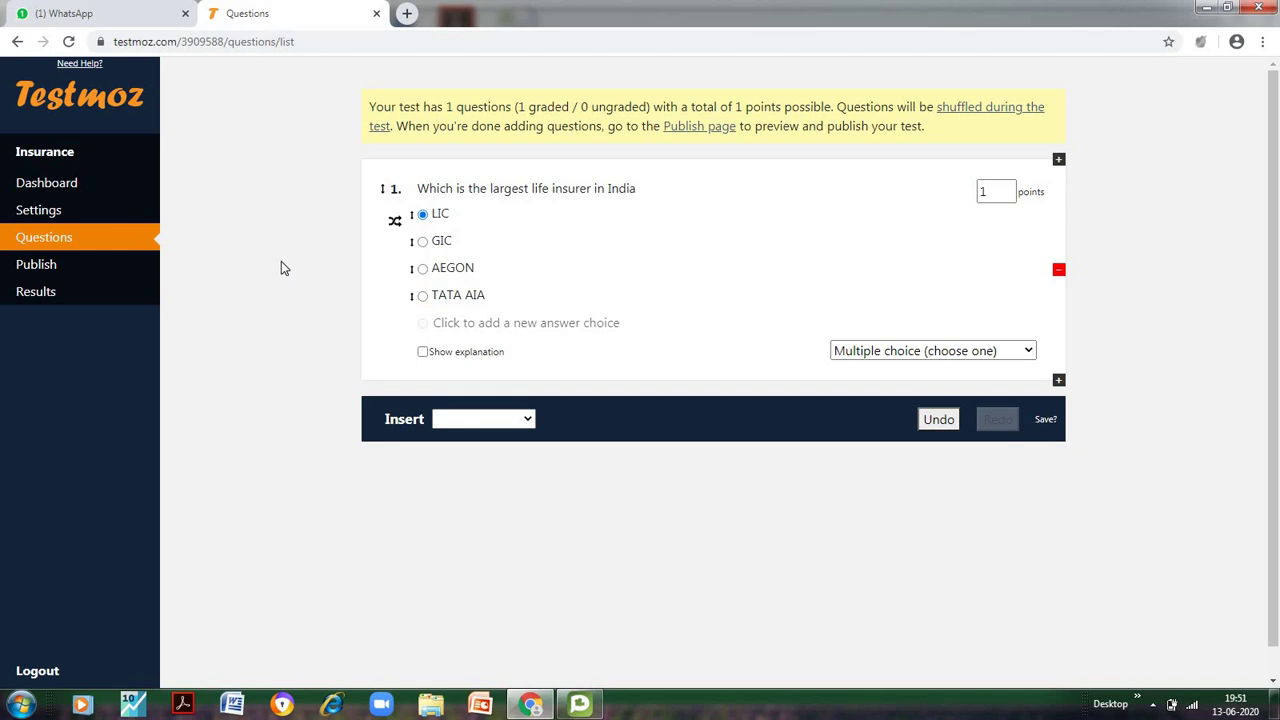
left_click(1007, 190)
left_click(422, 353)
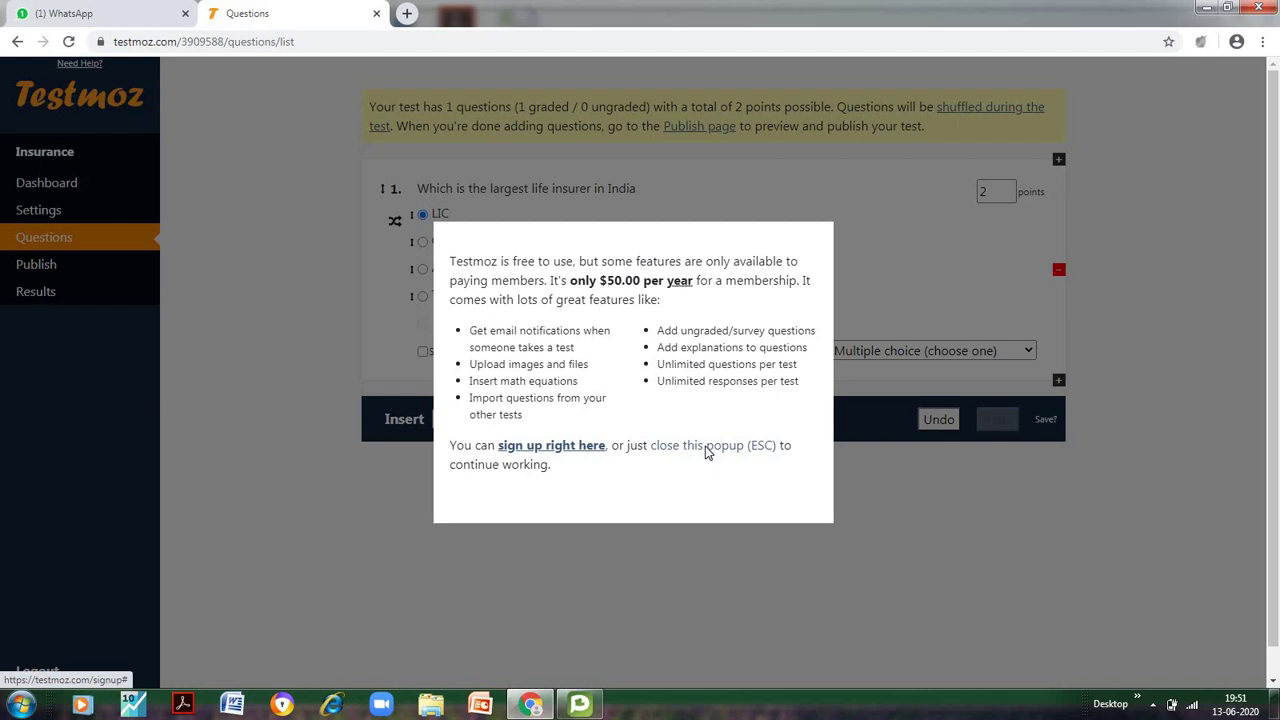
left_click(707, 451)
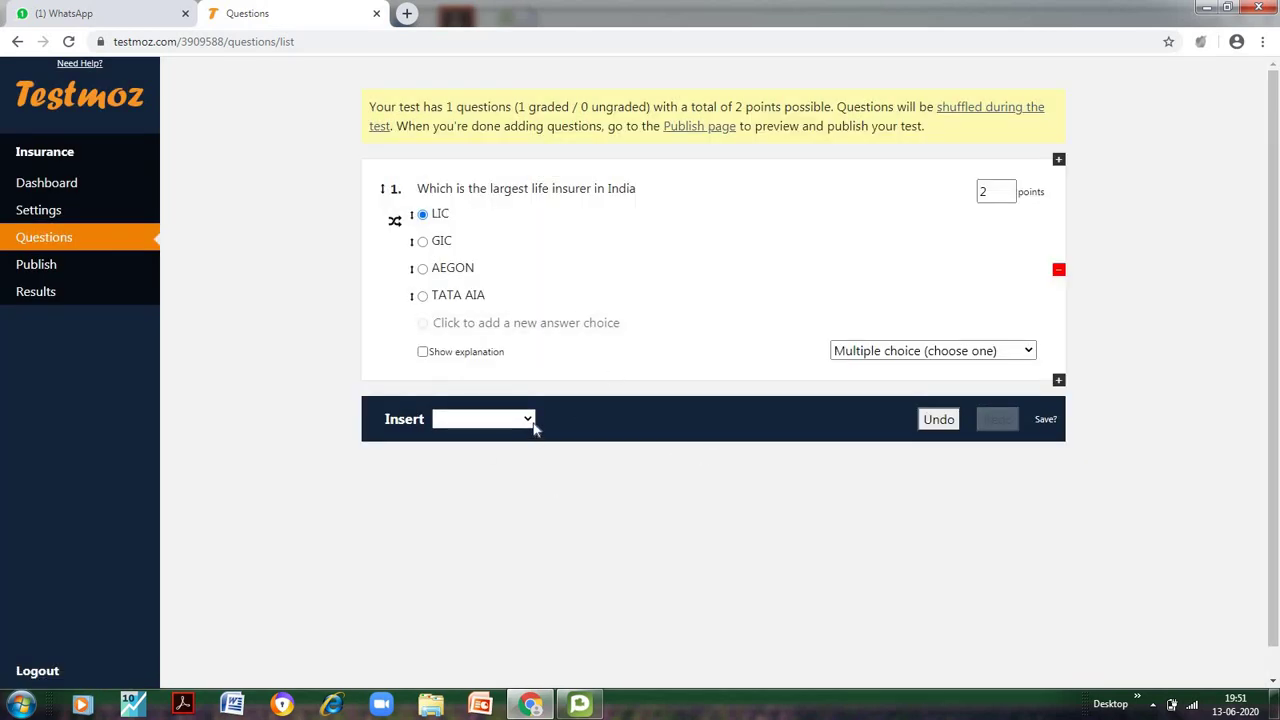
Add a choose-many question asking 'What are the various types of Life insurance in India'
left_click(530, 419)
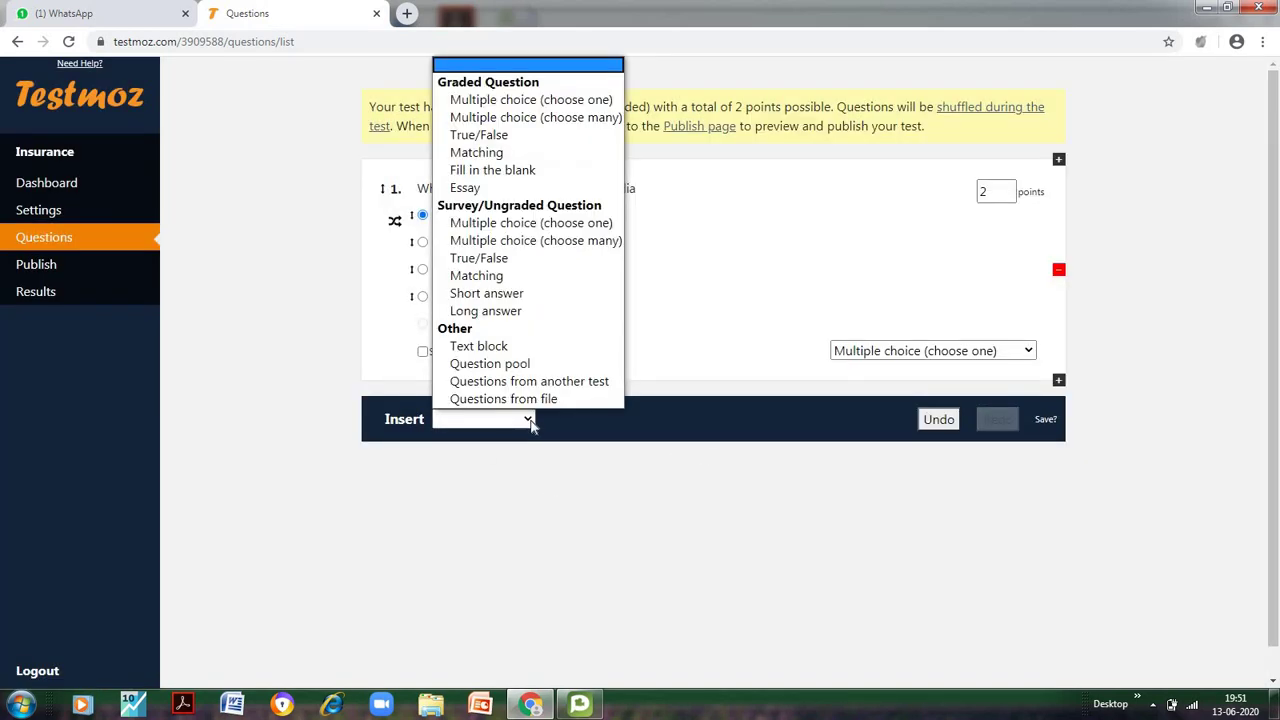
left_click(496, 118)
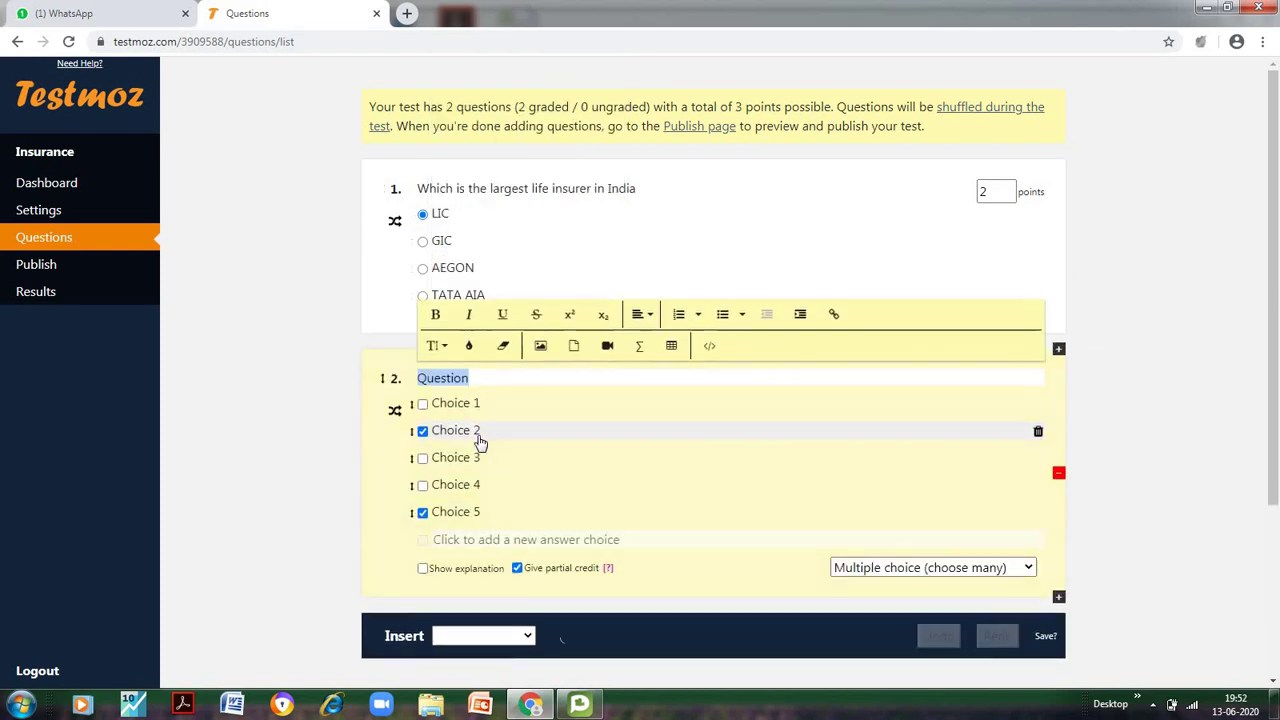
left_click(485, 378)
key("BackSpace")
key("BackSpace")
key("BackSpace")
key("BackSpace")
key("BackSpace")
key("BackSpace")
key("BackSpace")
key("BackSpace")
type("What")
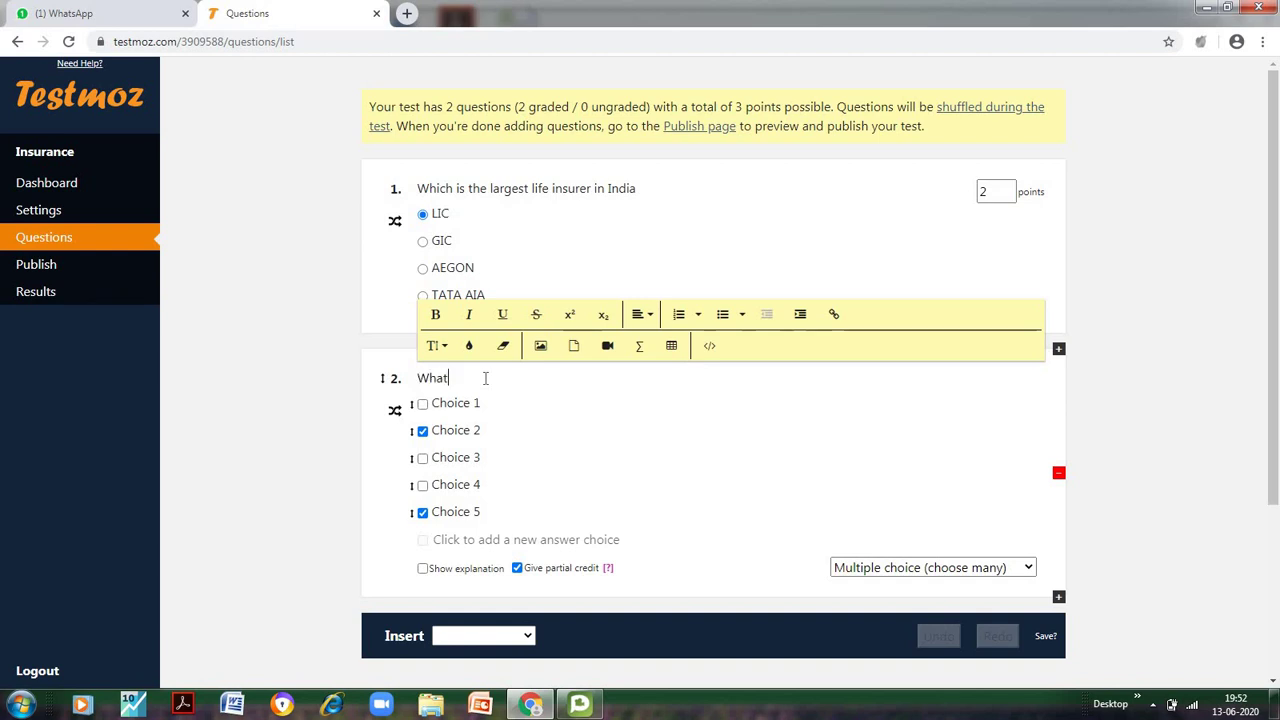
type(" are the various types of Life insurance")
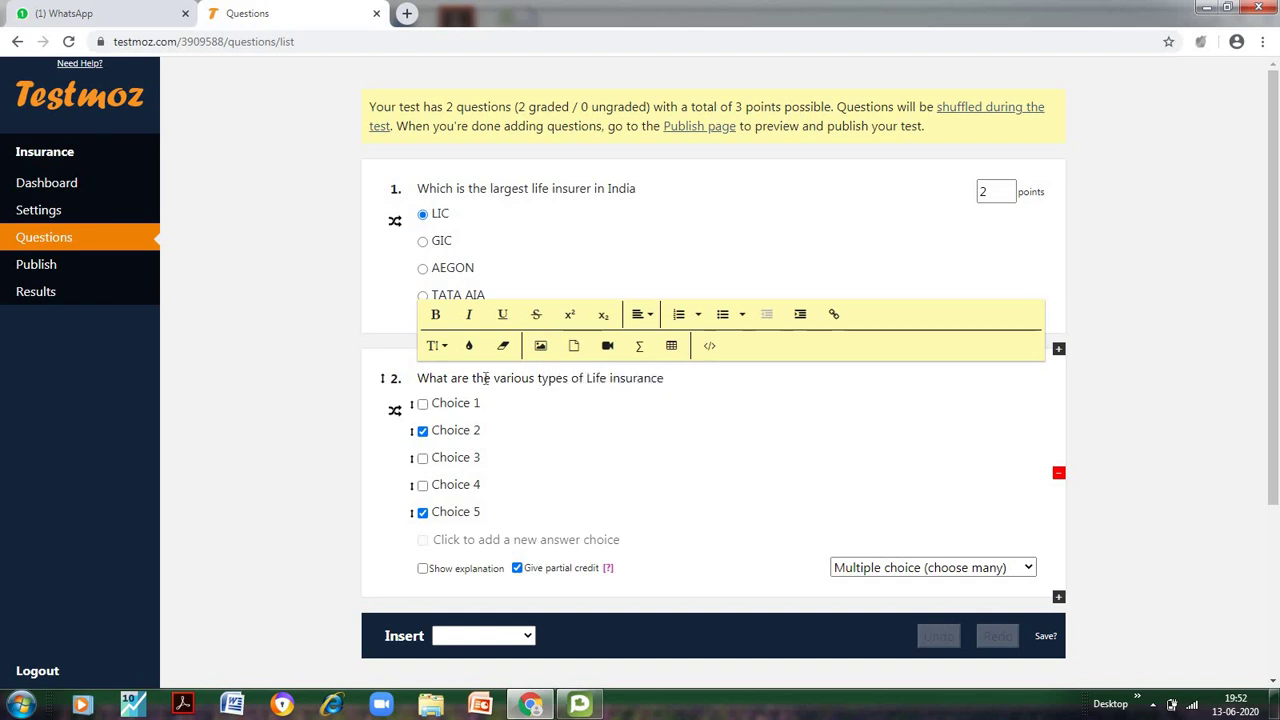
type(" in India?")
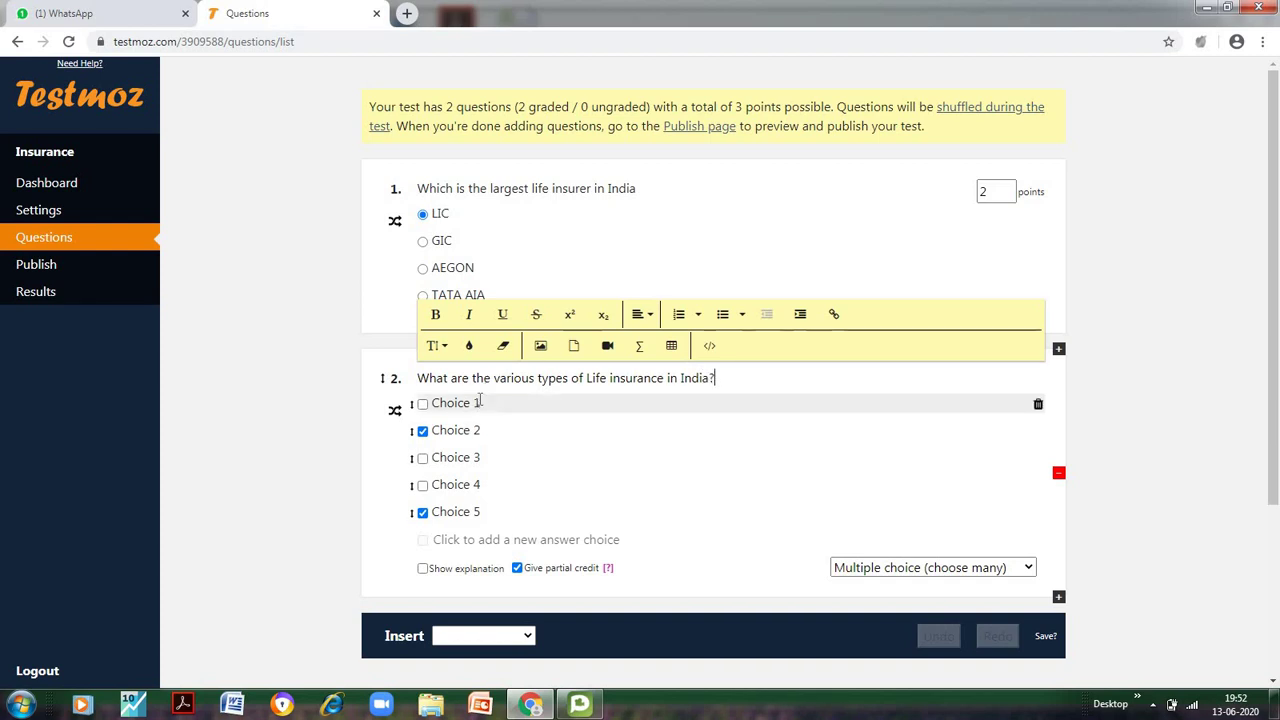
Enter the five answers: Whole Life, ULIP, Term, Endowment and Money back
left_click(480, 402)
type("Whol")
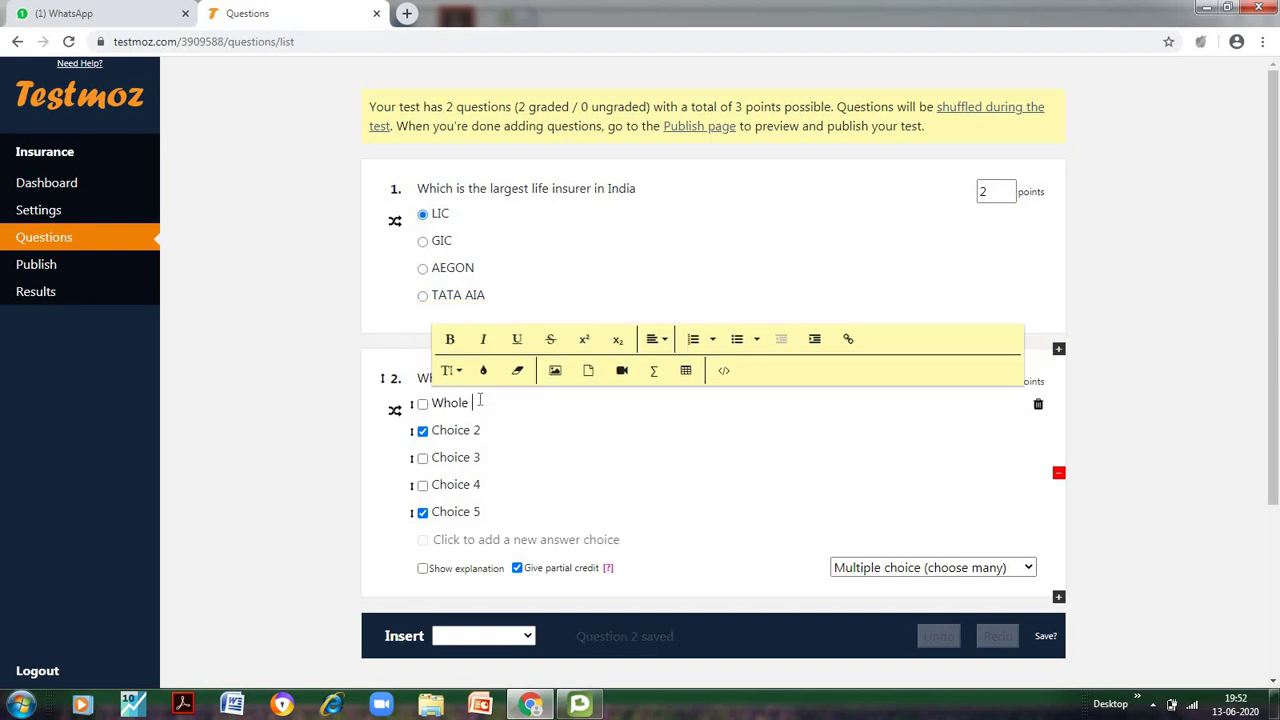
left_click(465, 430)
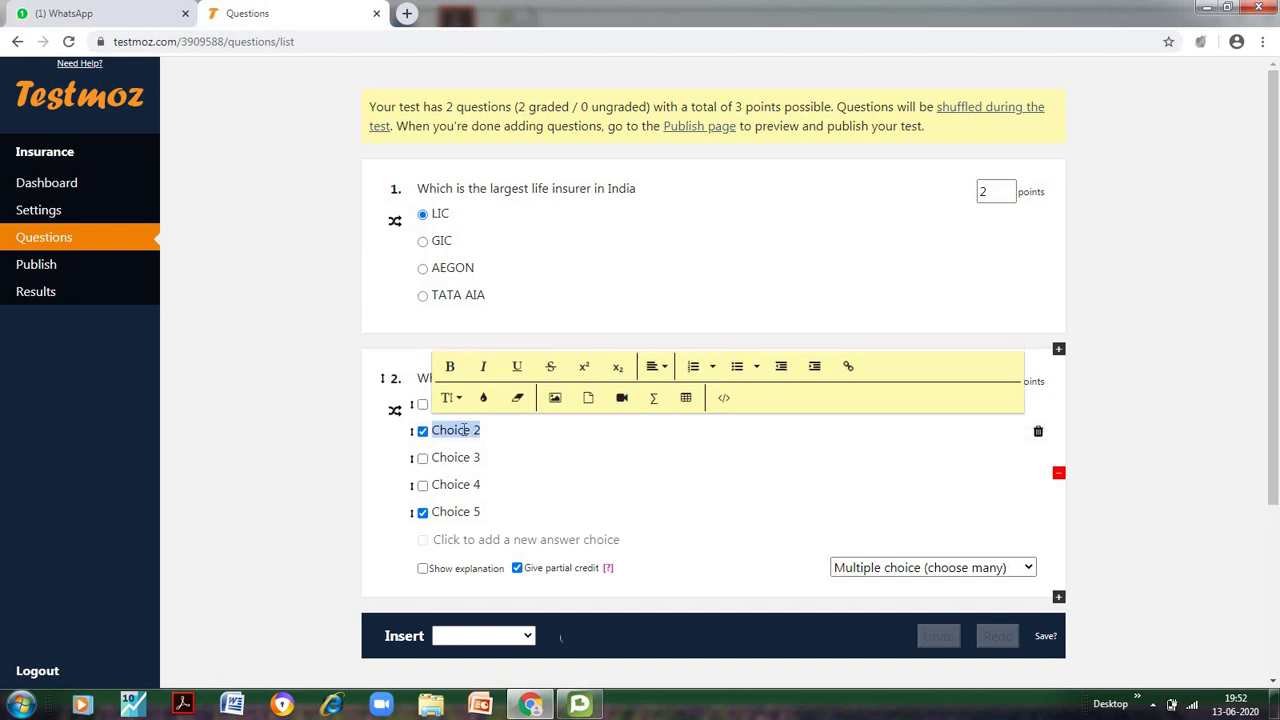
type("ULIP")
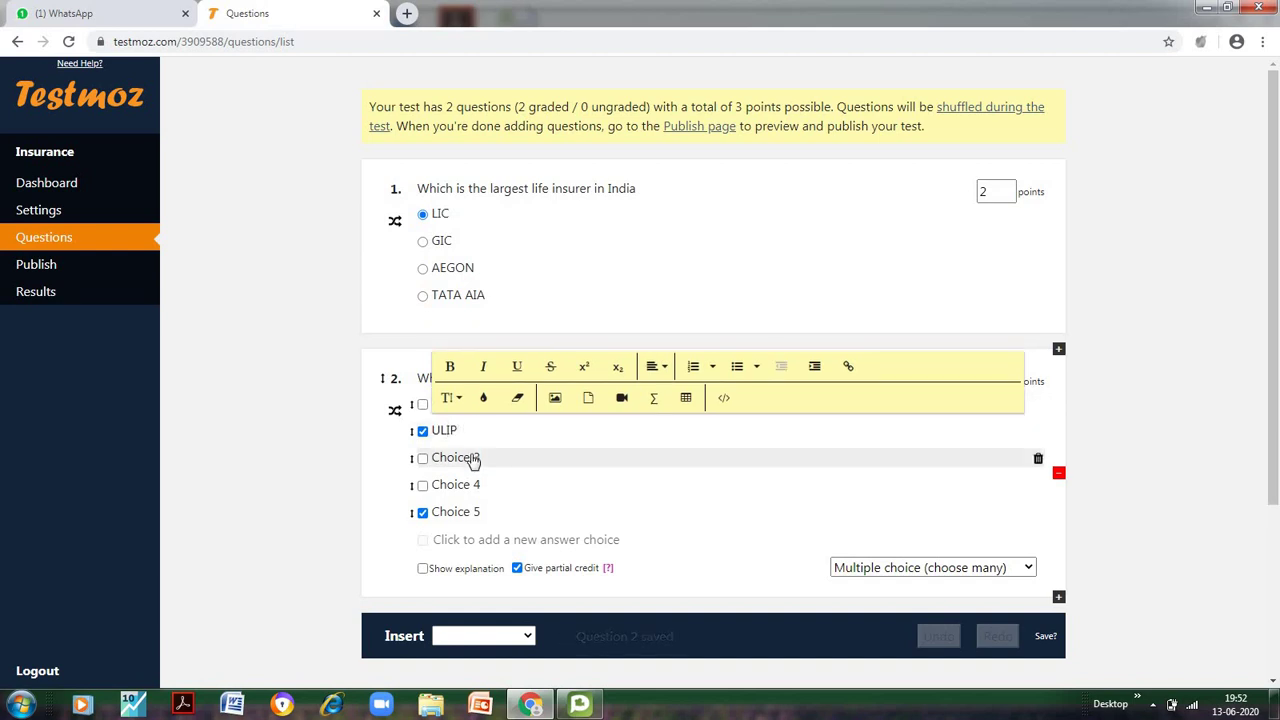
left_click(468, 457)
type("Term")
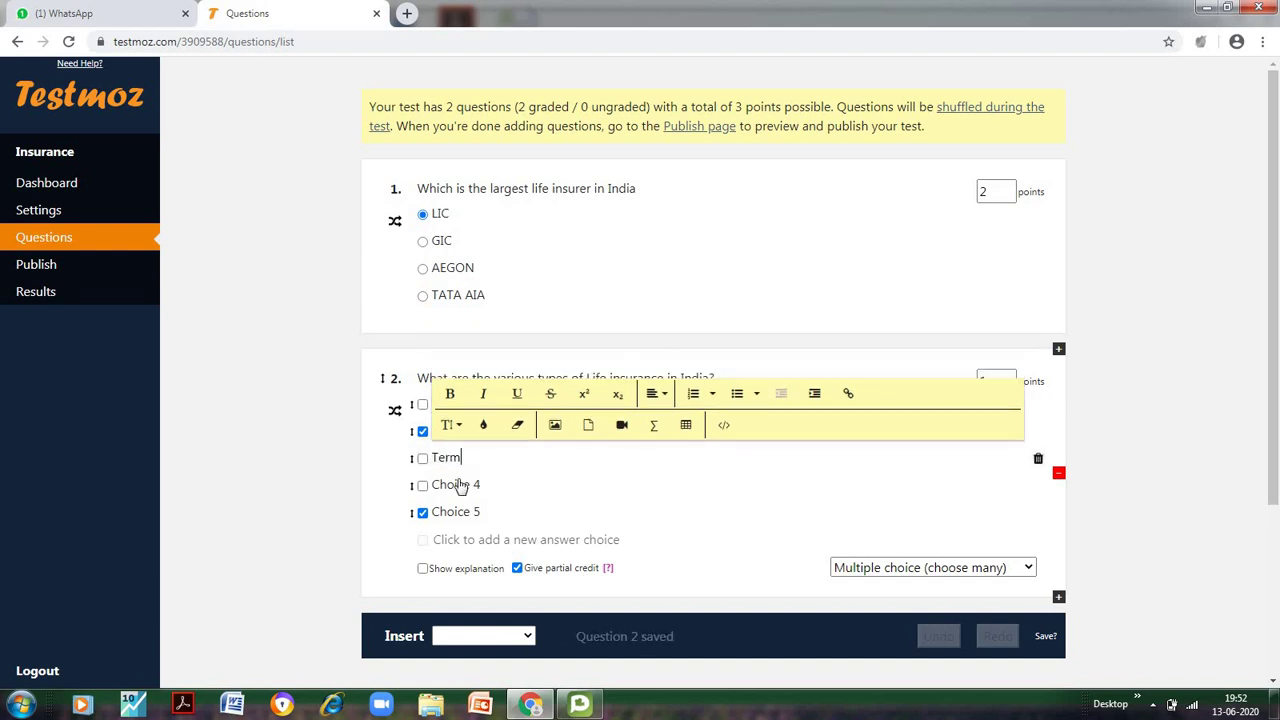
left_click(458, 484)
type("Endowment")
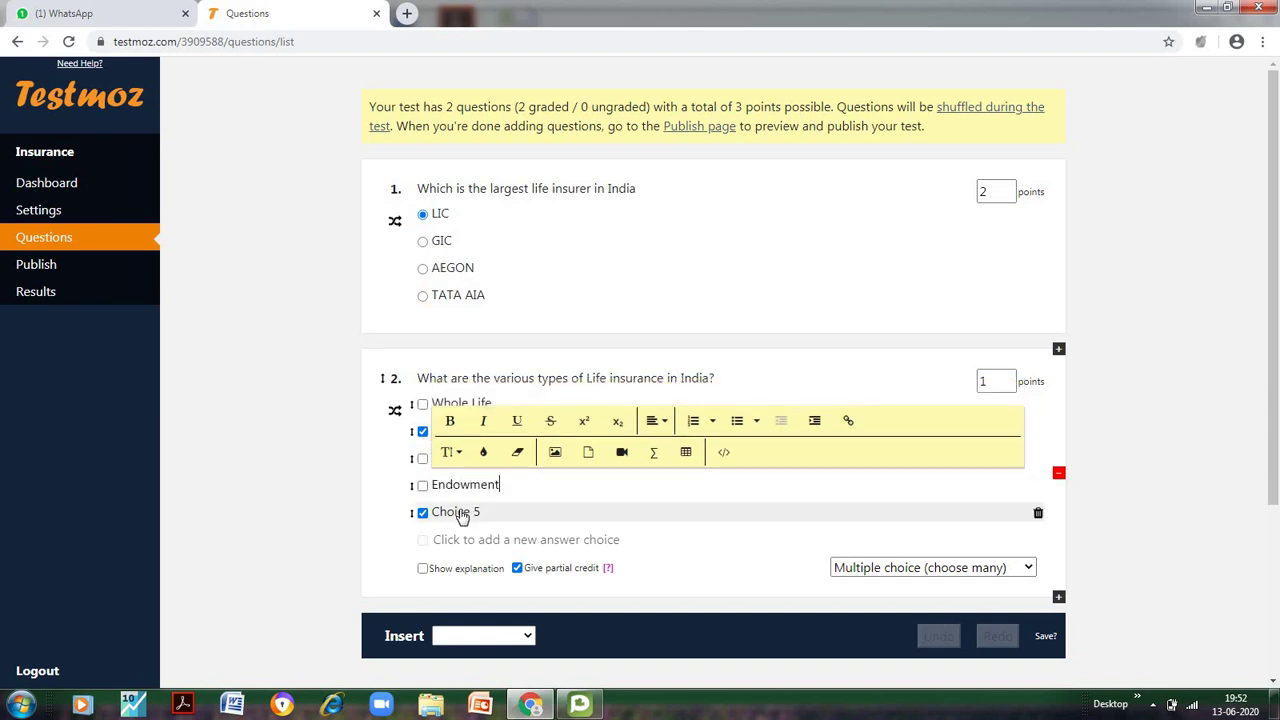
left_click(462, 514)
type("Money back")
left_click(394, 472)
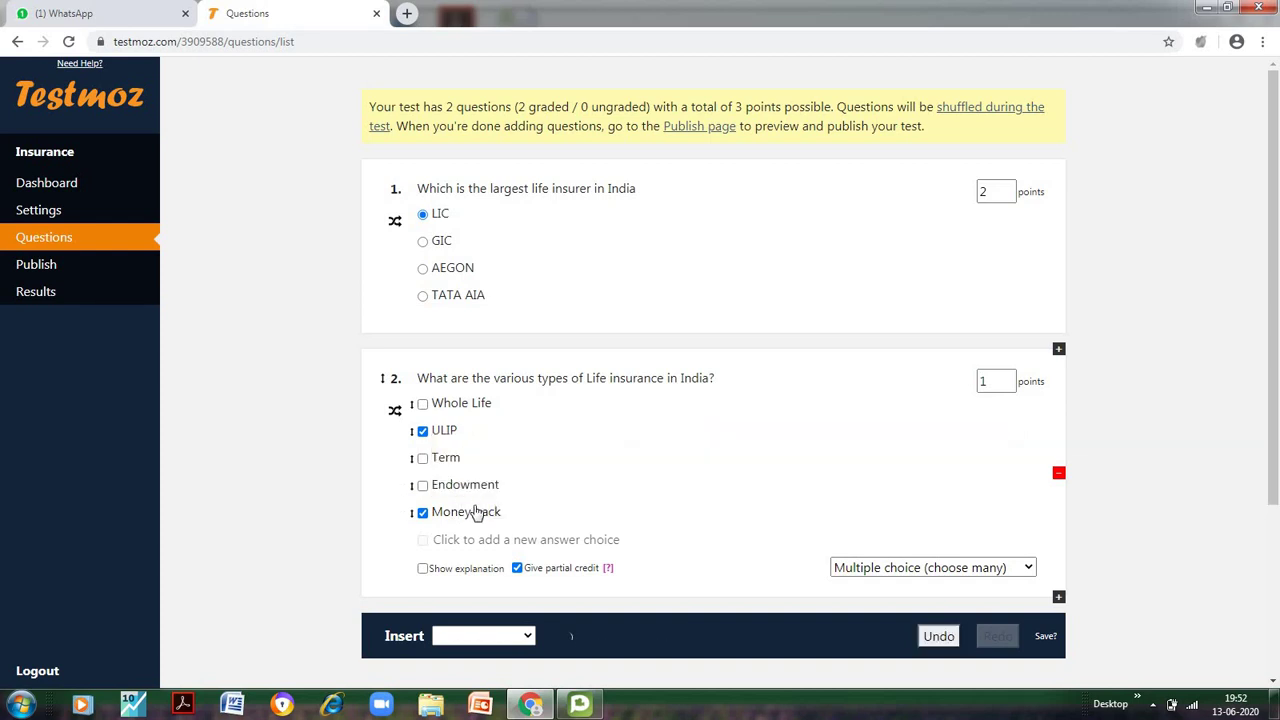
Mark Whole Life and Term correct, keep shuffling on, and raise question 2 to 5 points
left_click(422, 404)
left_click(422, 458)
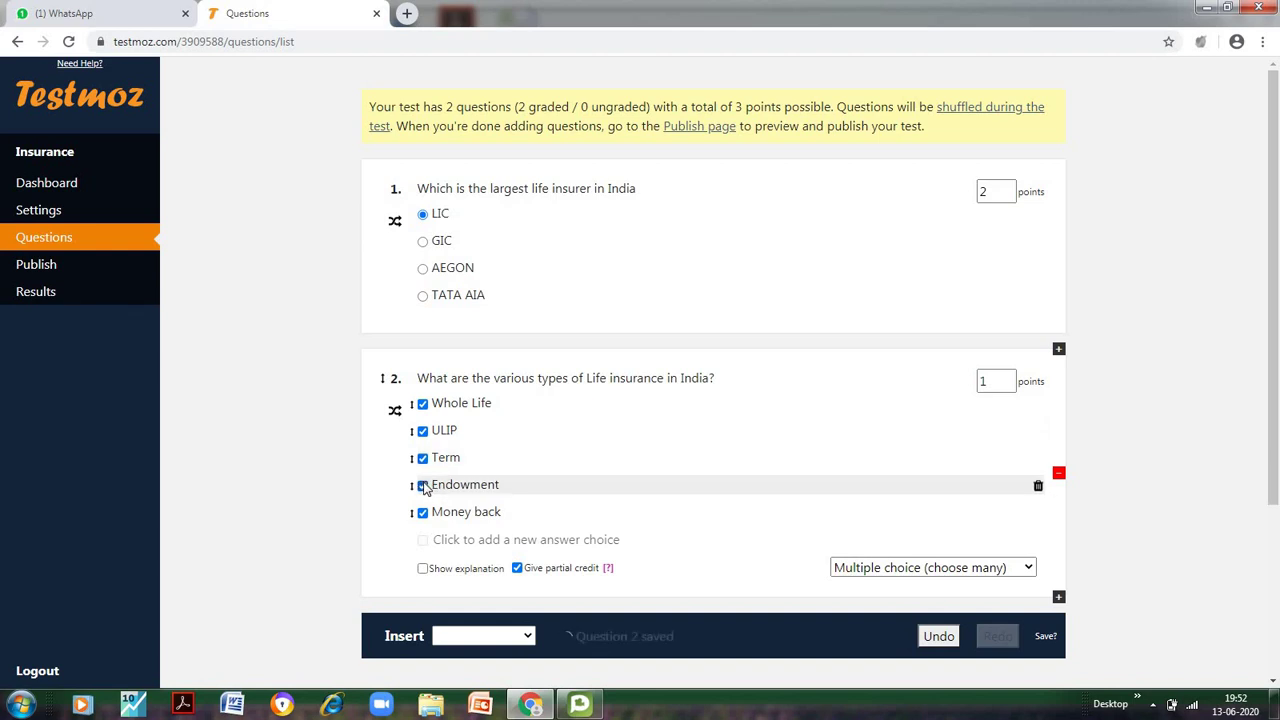
left_click(396, 413)
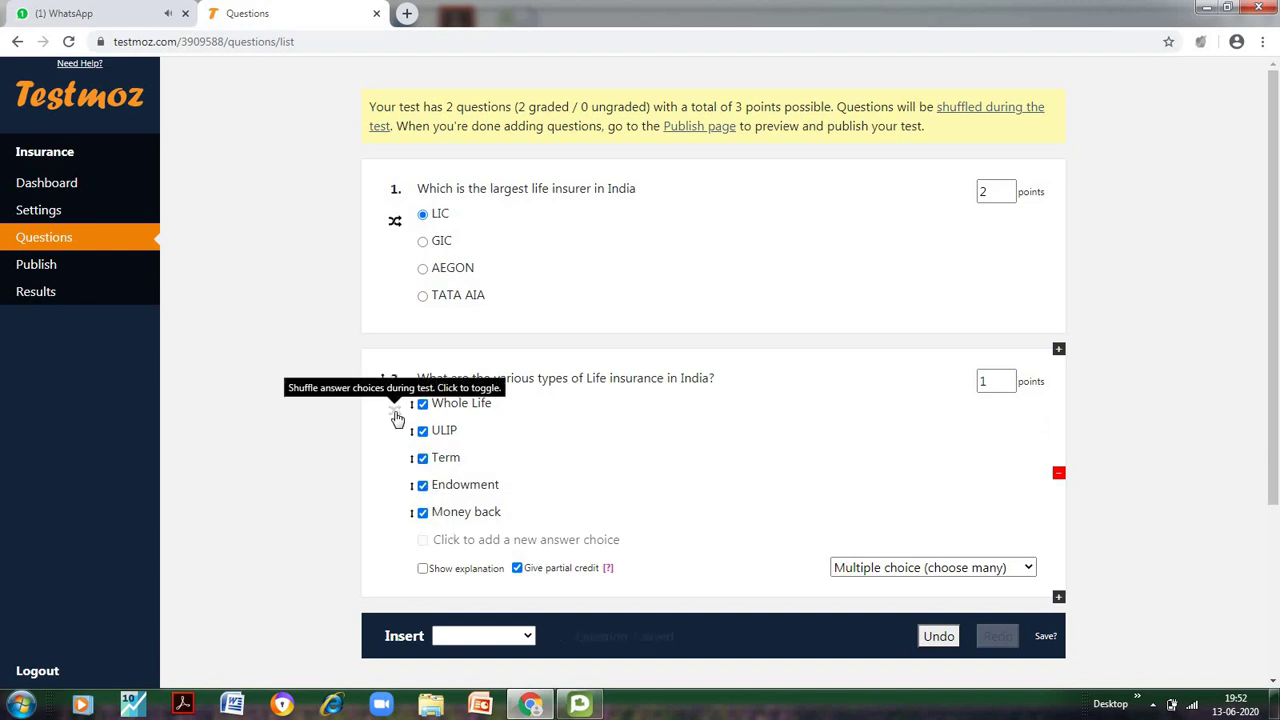
left_click(396, 415)
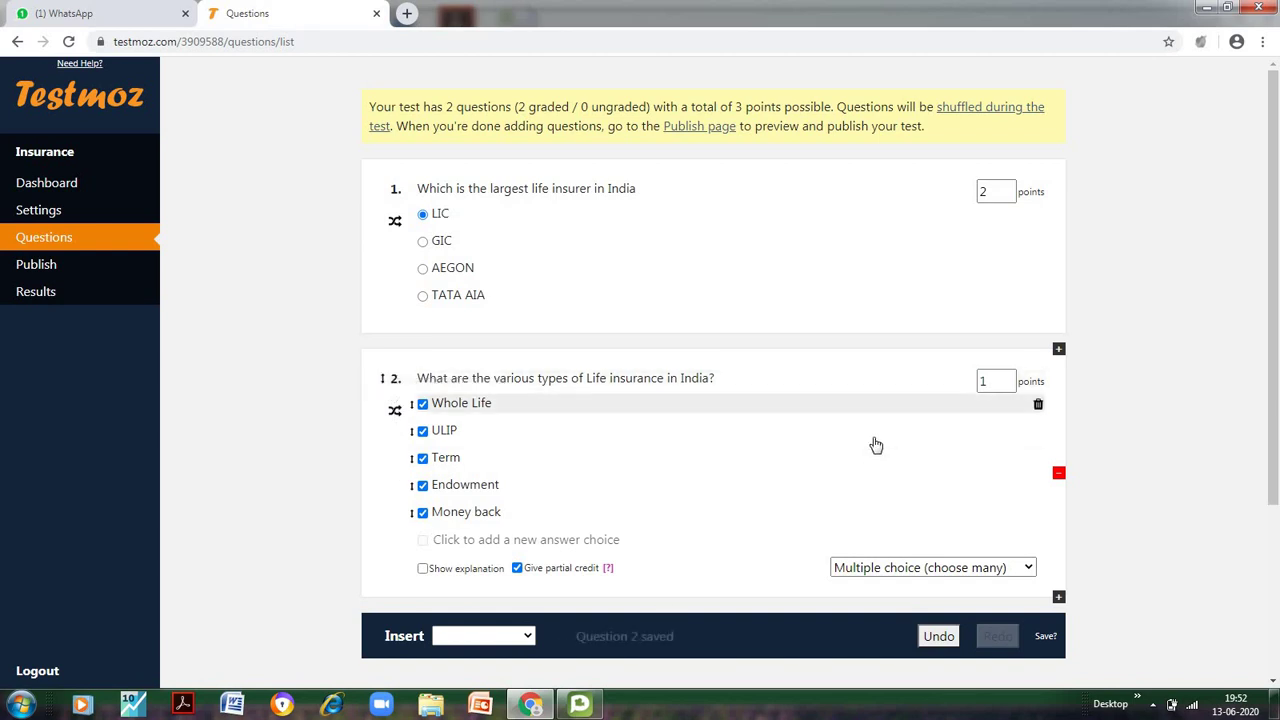
left_click(1008, 376)
left_click(1008, 376)
left_click(1008, 376)
left_click(1008, 376)
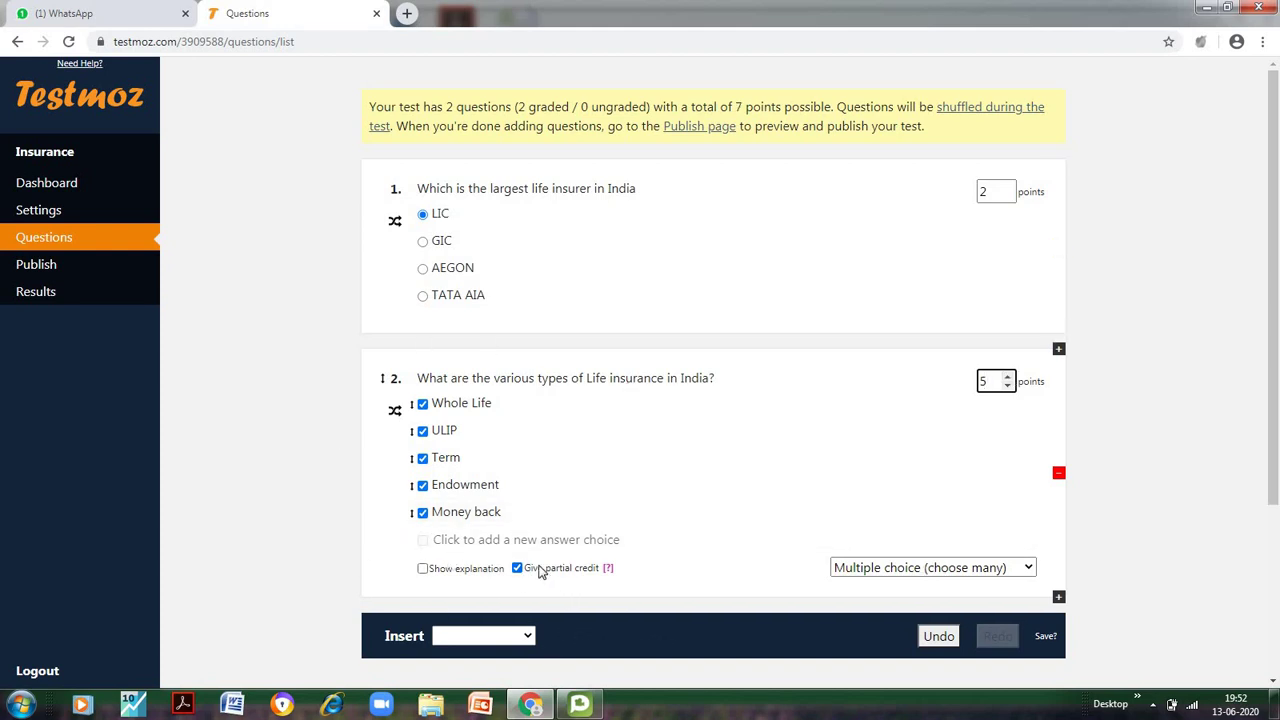
scroll(545, 500, "down", 3)
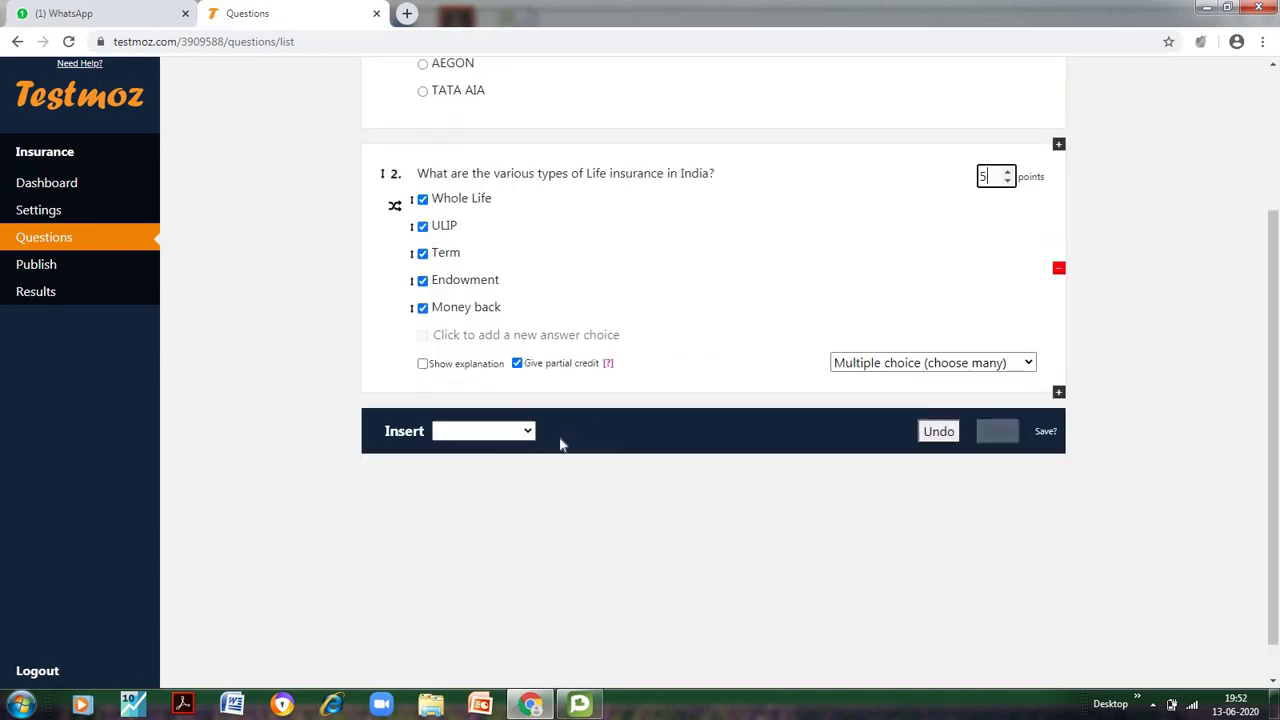
Add a Fill in the blank question asking 'Which is the sole Indian Reinsurer'
left_click(530, 396)
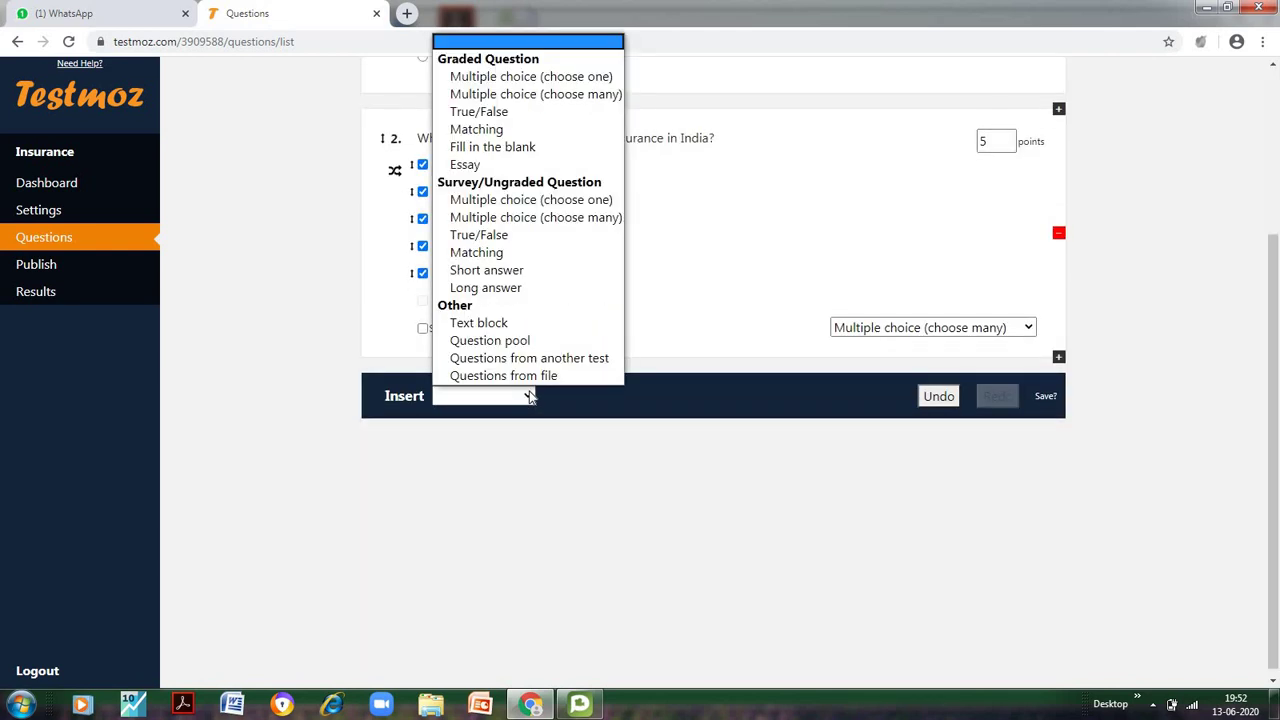
left_click(525, 150)
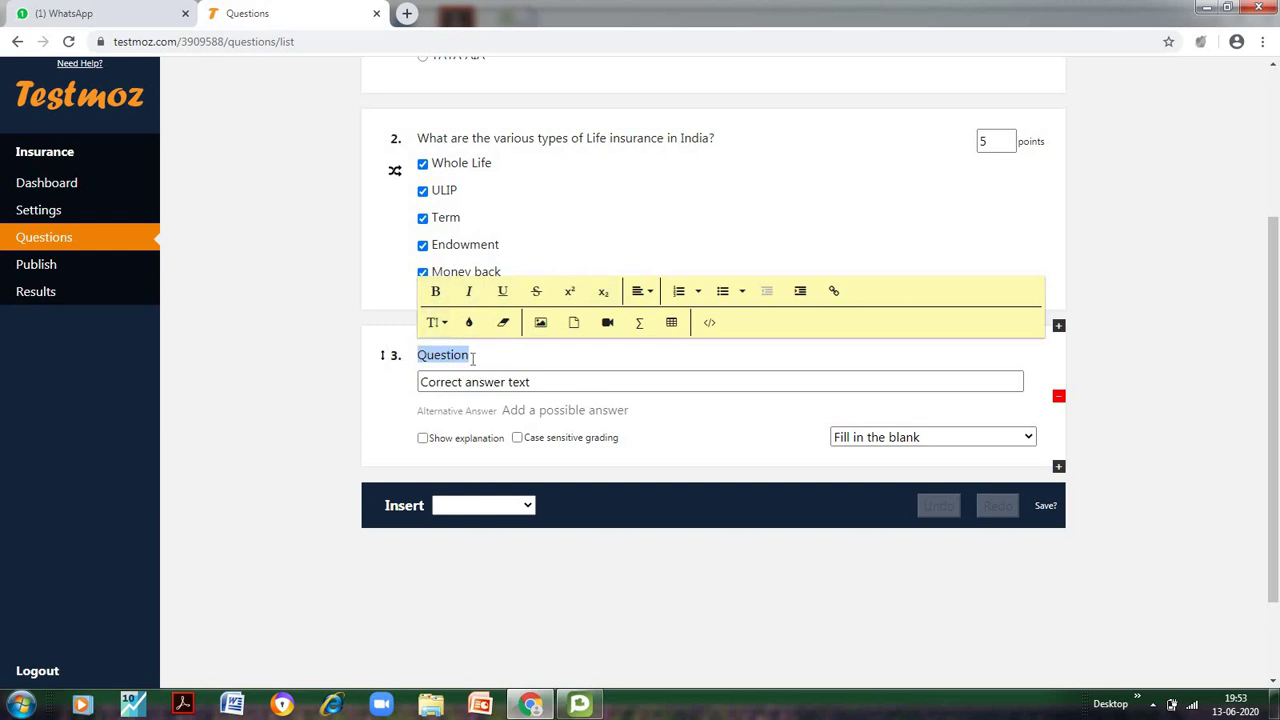
type("Which is the so")
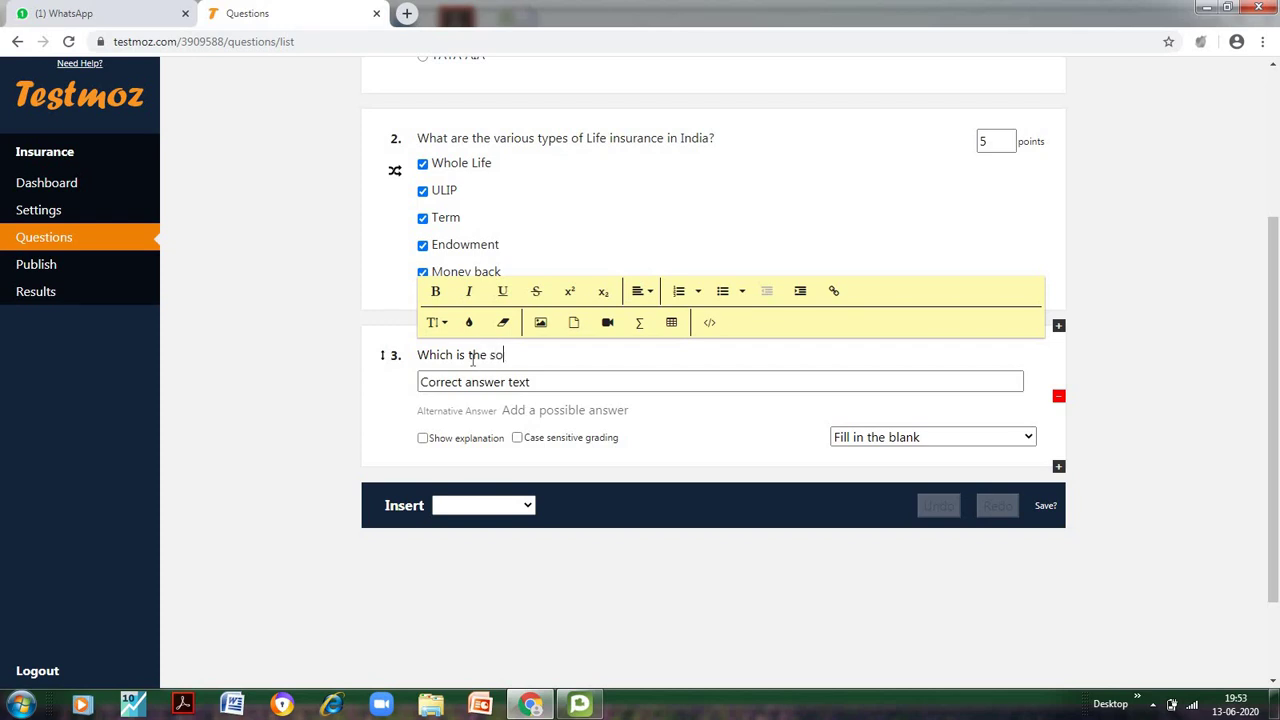
type("le Indian Reinsurer")
Accept GIC Re, GIC Reinsurance or GIC RE as answers and make question 3 worth 2 points
left_click(513, 382)
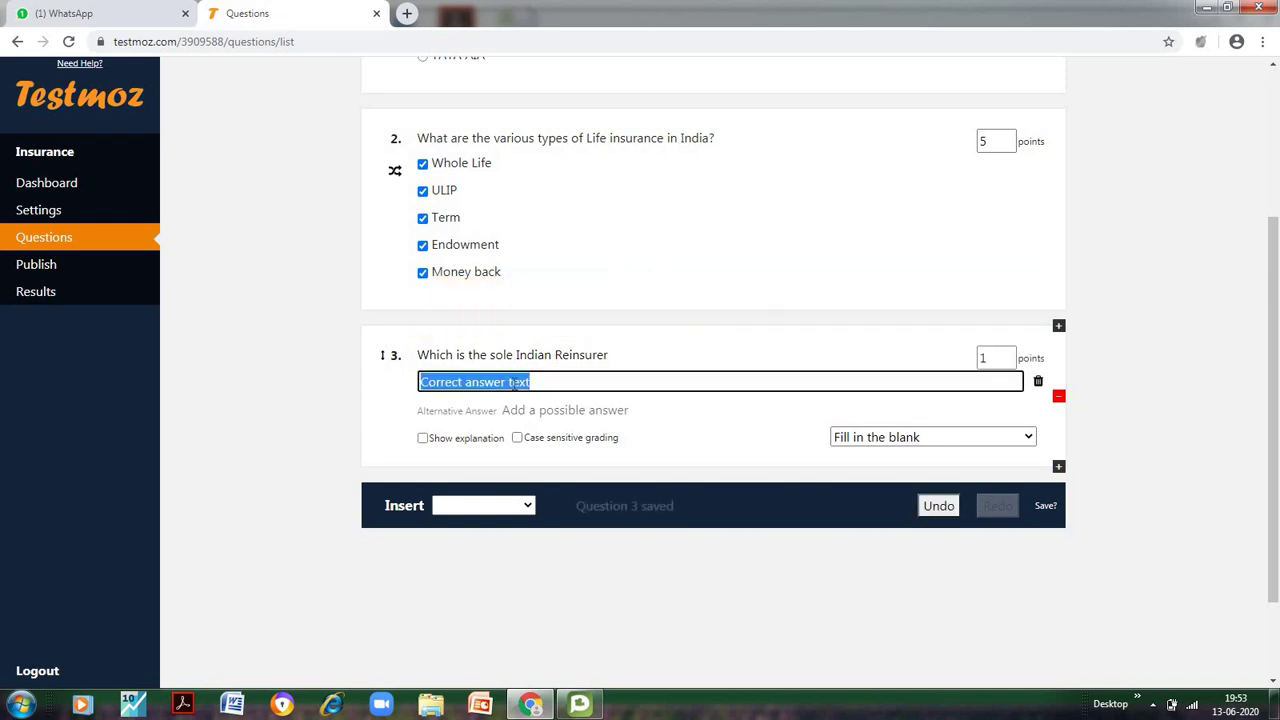
type("GIC Re")
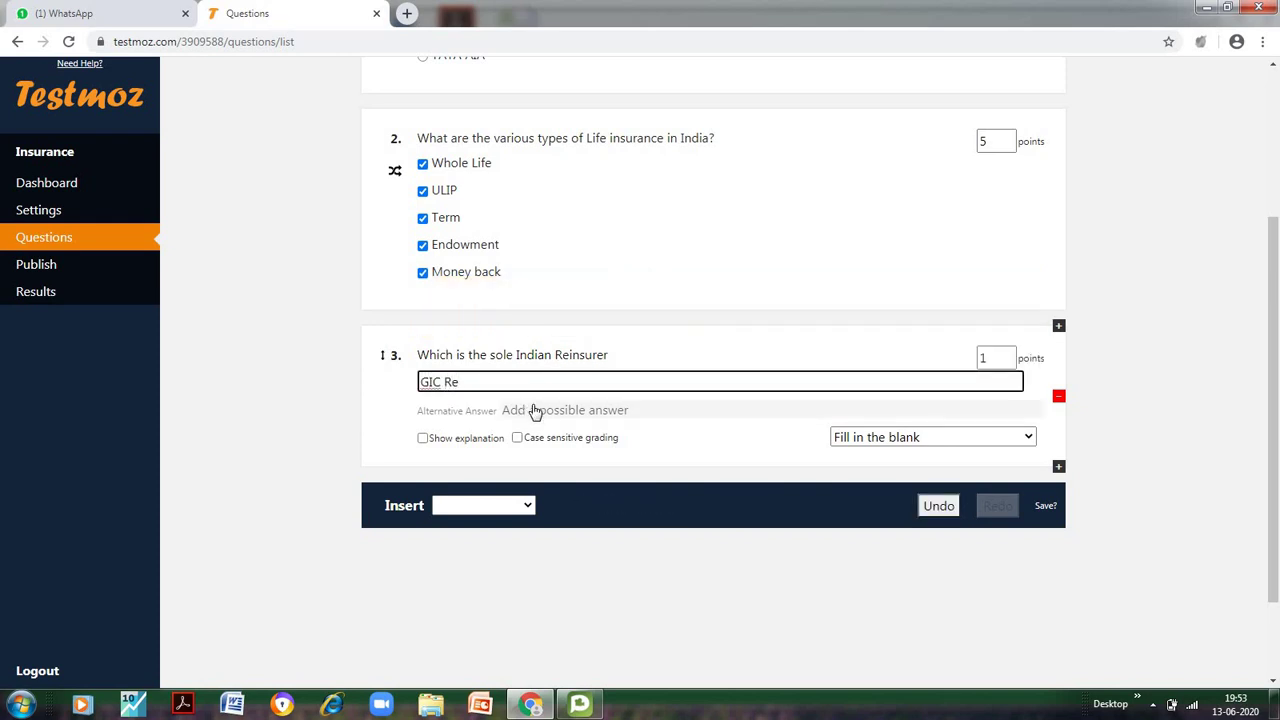
left_click(533, 405)
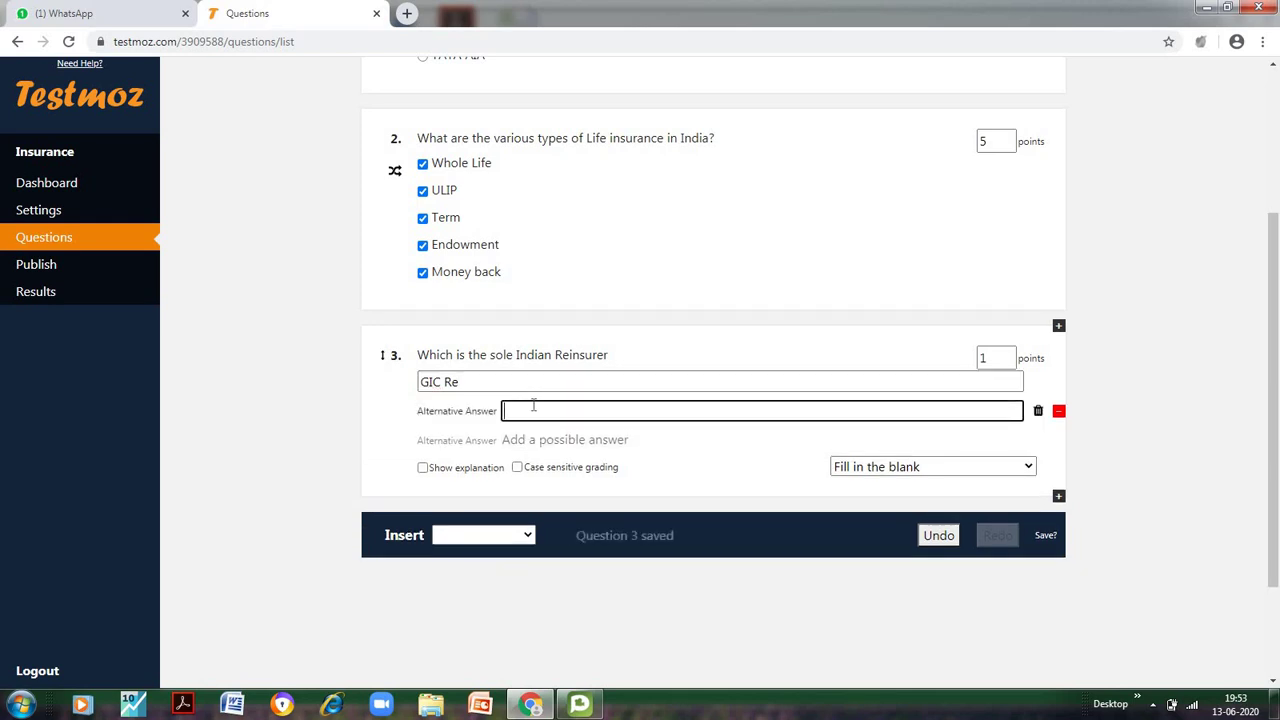
type("GIC Reinsurance")
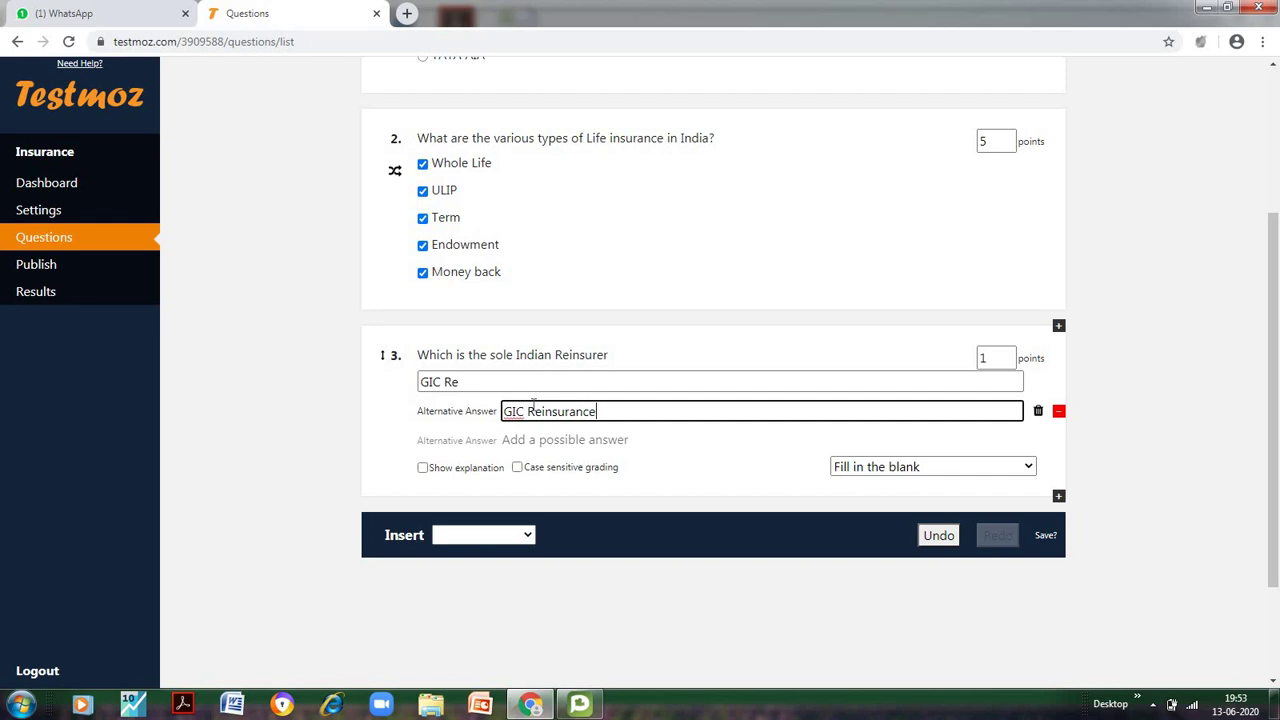
left_click(548, 438)
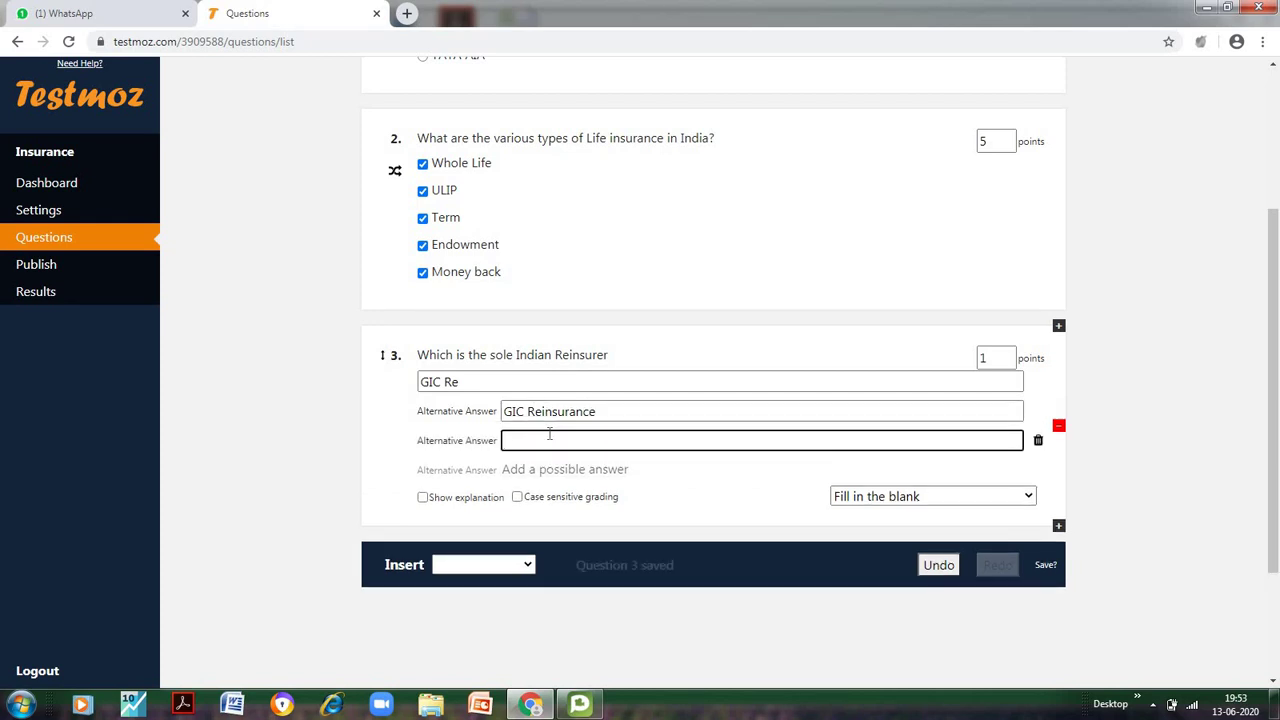
type("GIC RE")
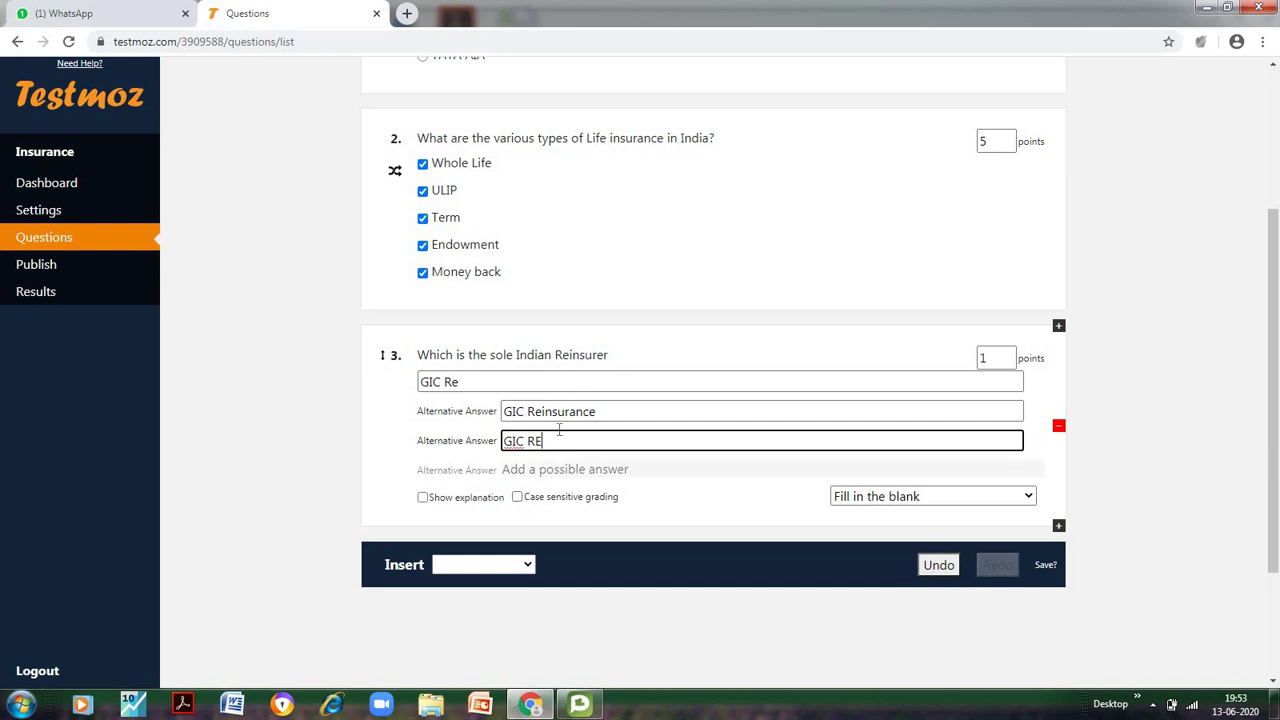
left_click_drag(544, 441, 503, 448)
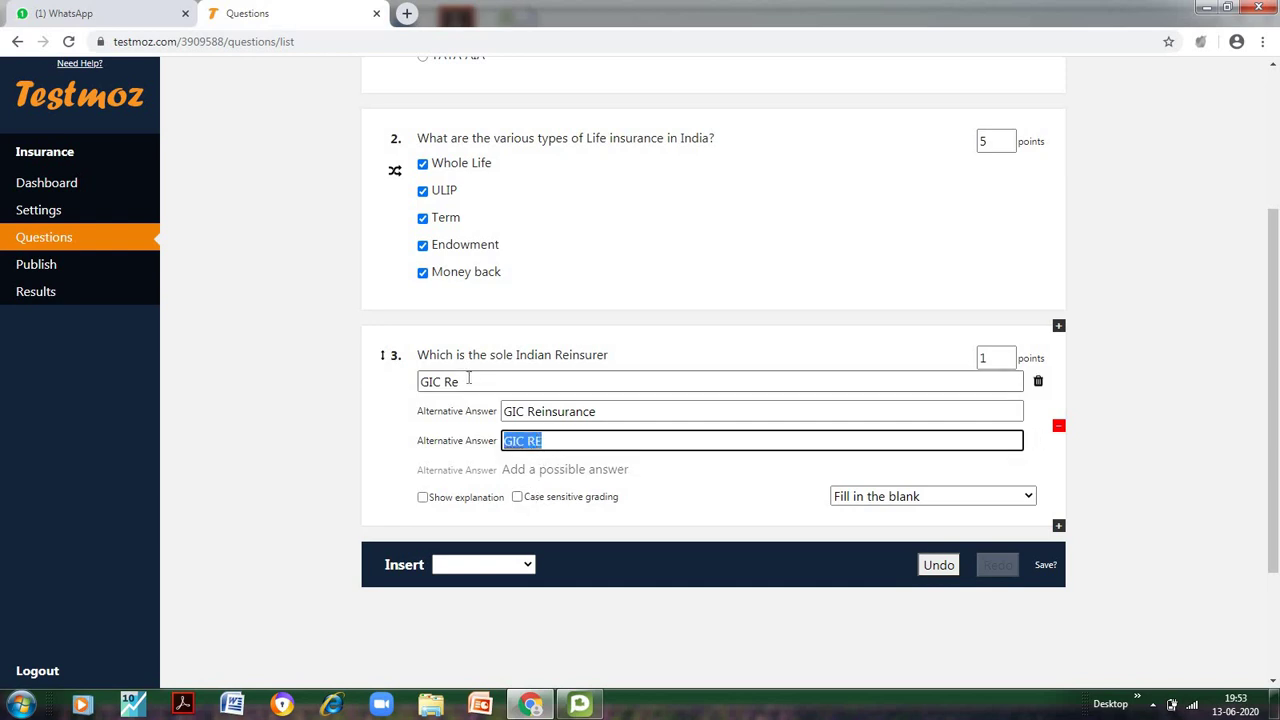
left_click_drag(458, 381, 410, 373)
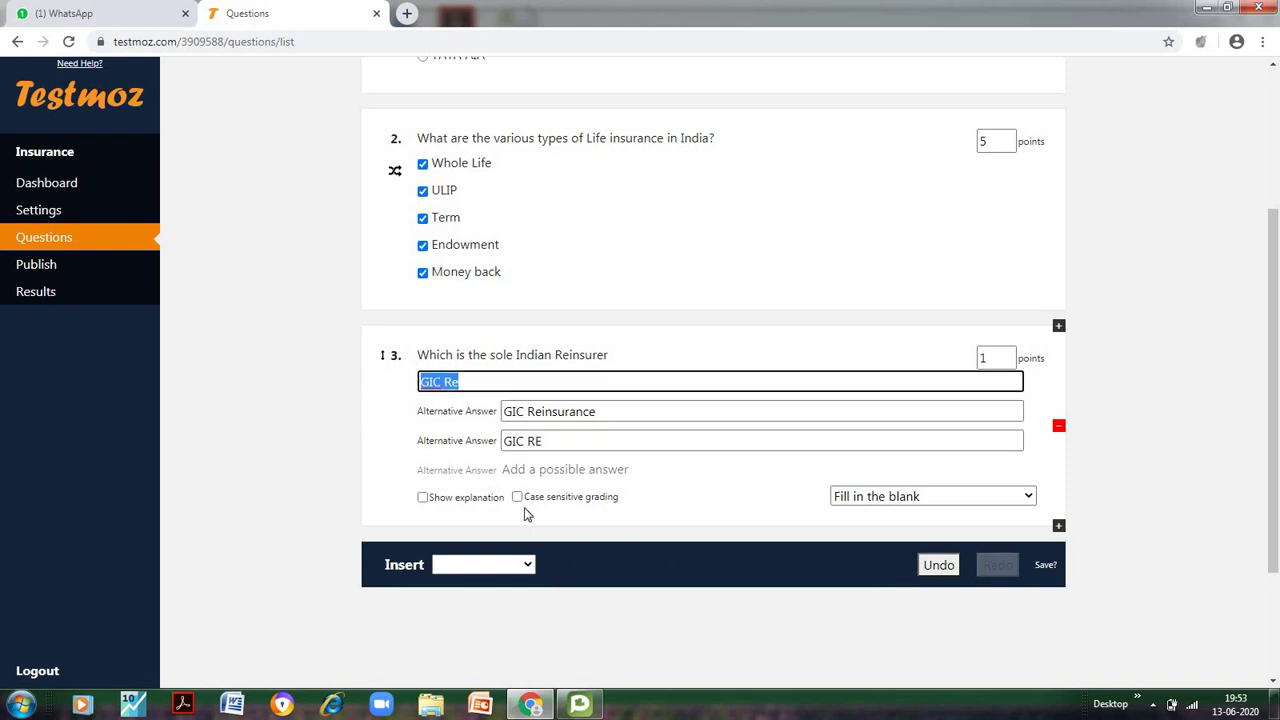
left_click(1008, 353)
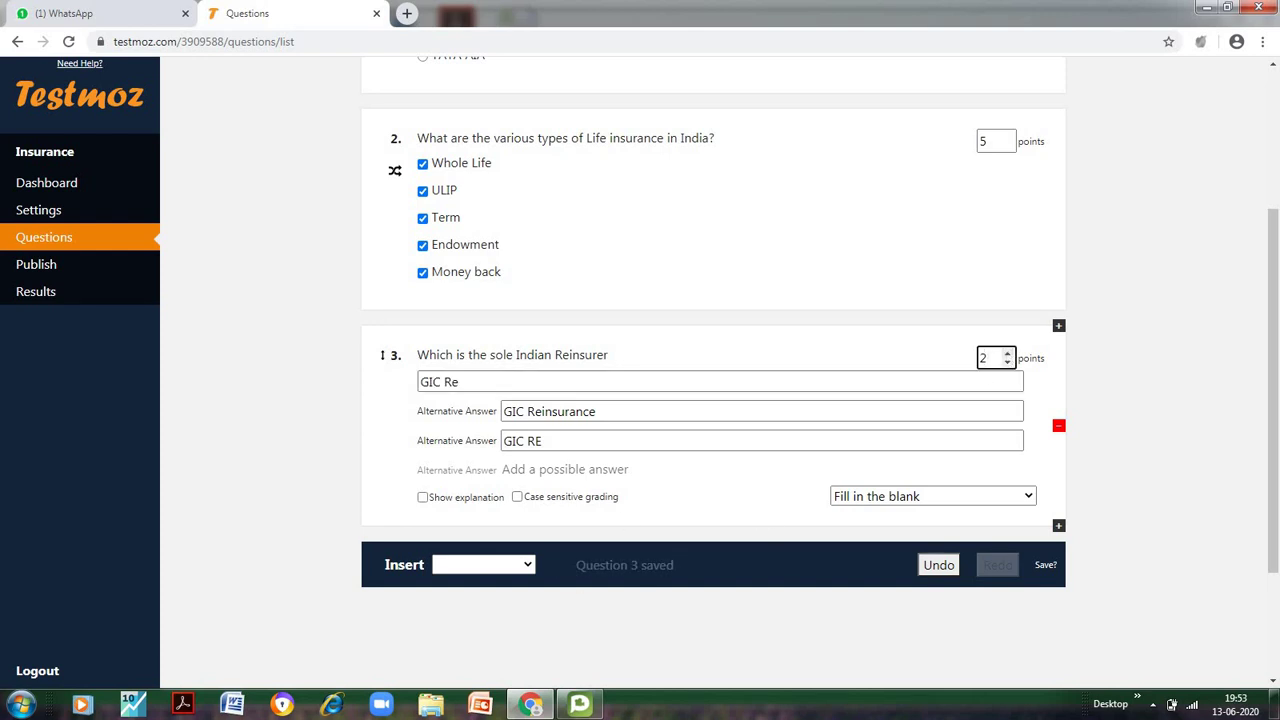
left_click(530, 565)
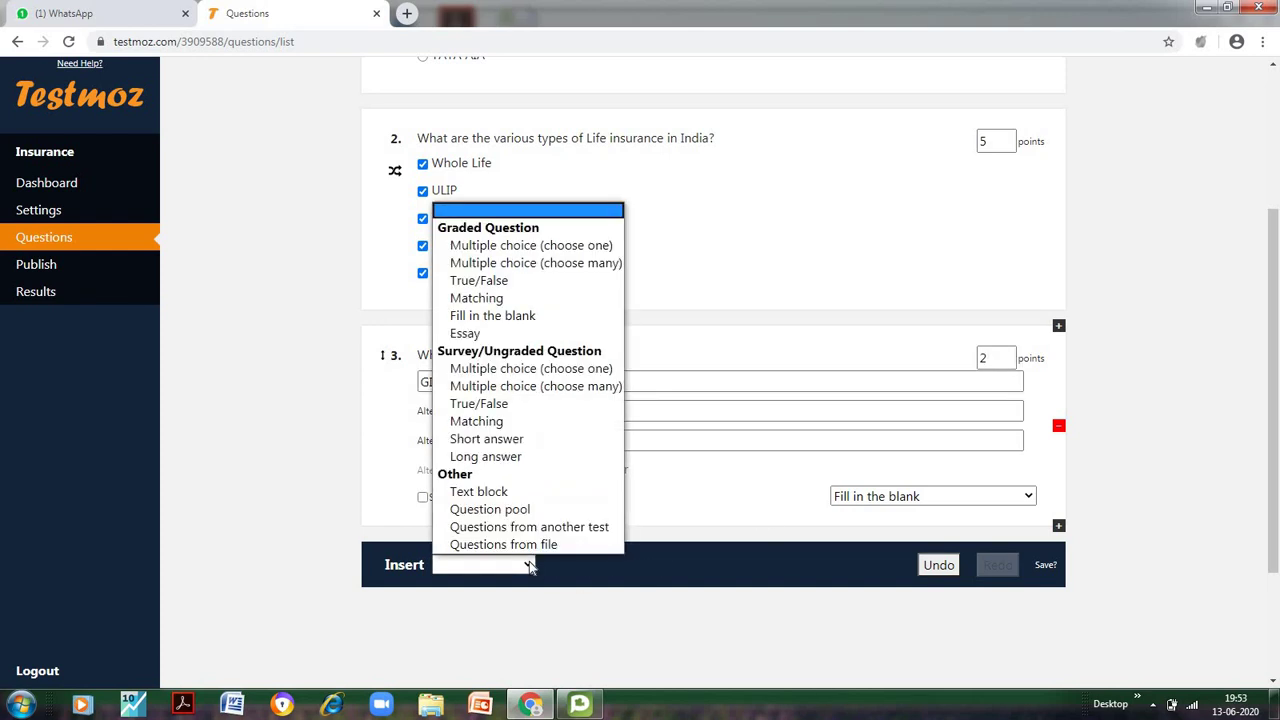
left_click(476, 298)
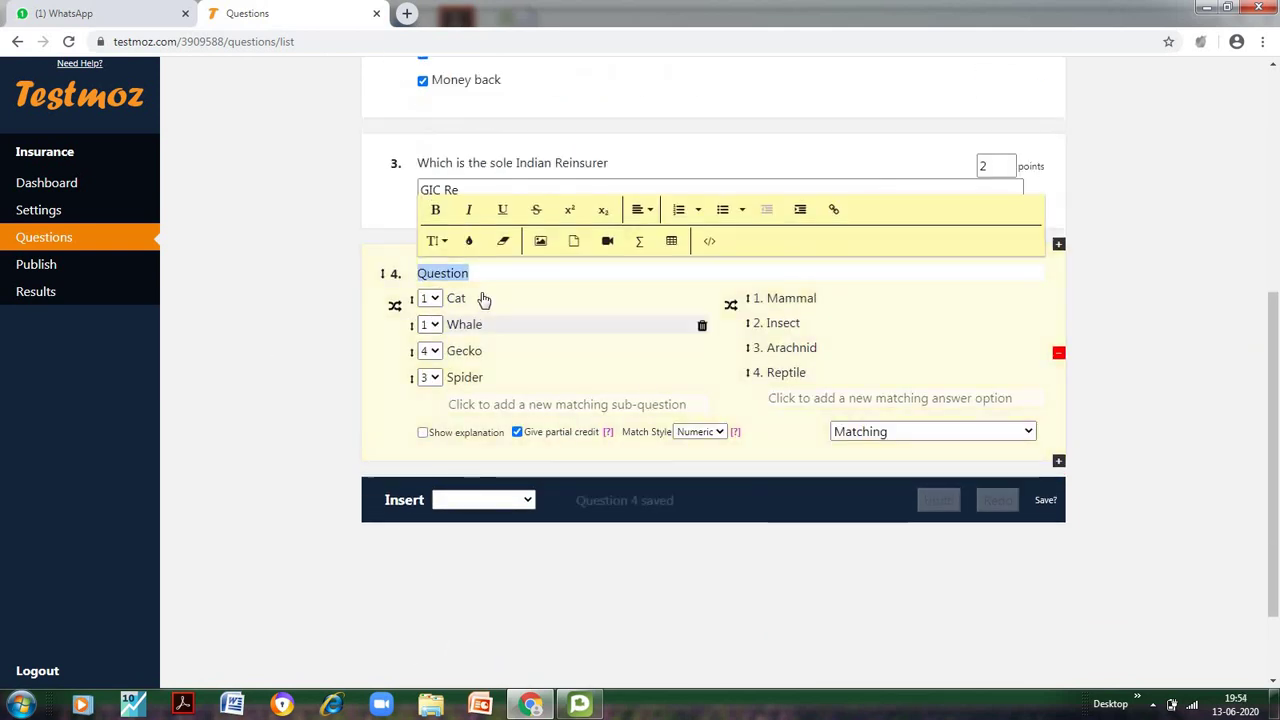
left_click(484, 272)
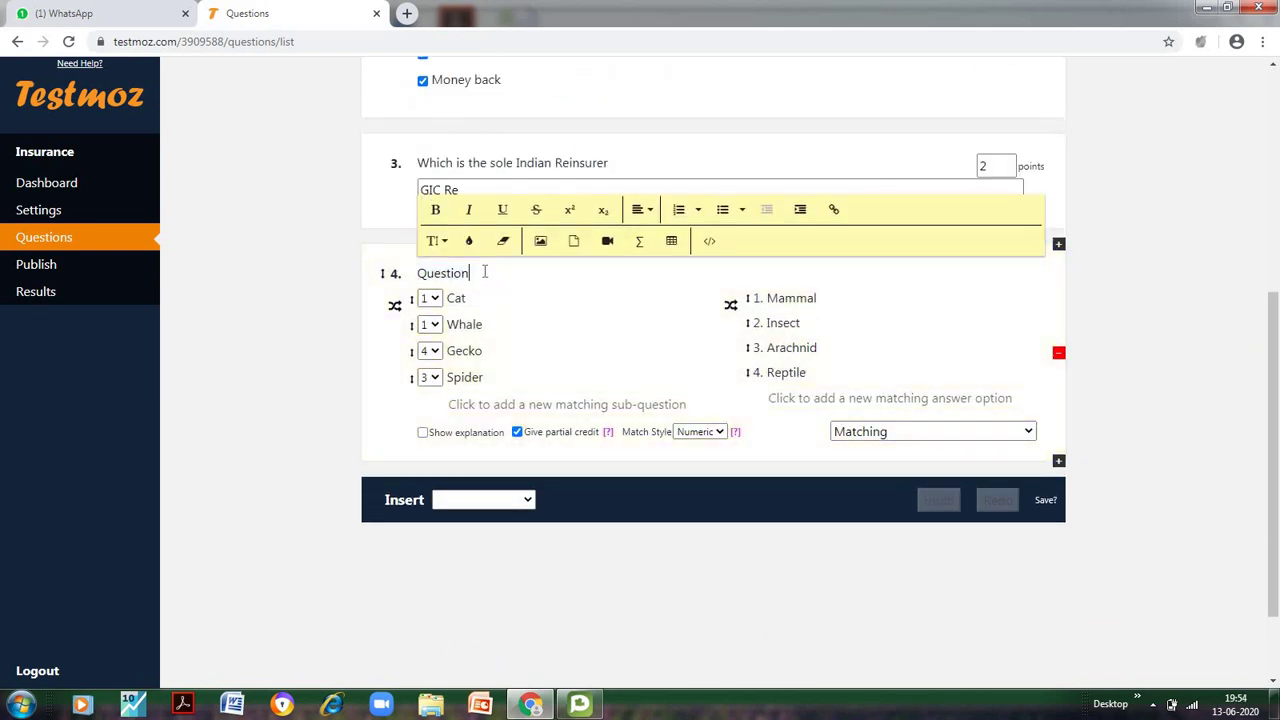
key("ctrl+a")
key("BackSpace")
type("Match the following")
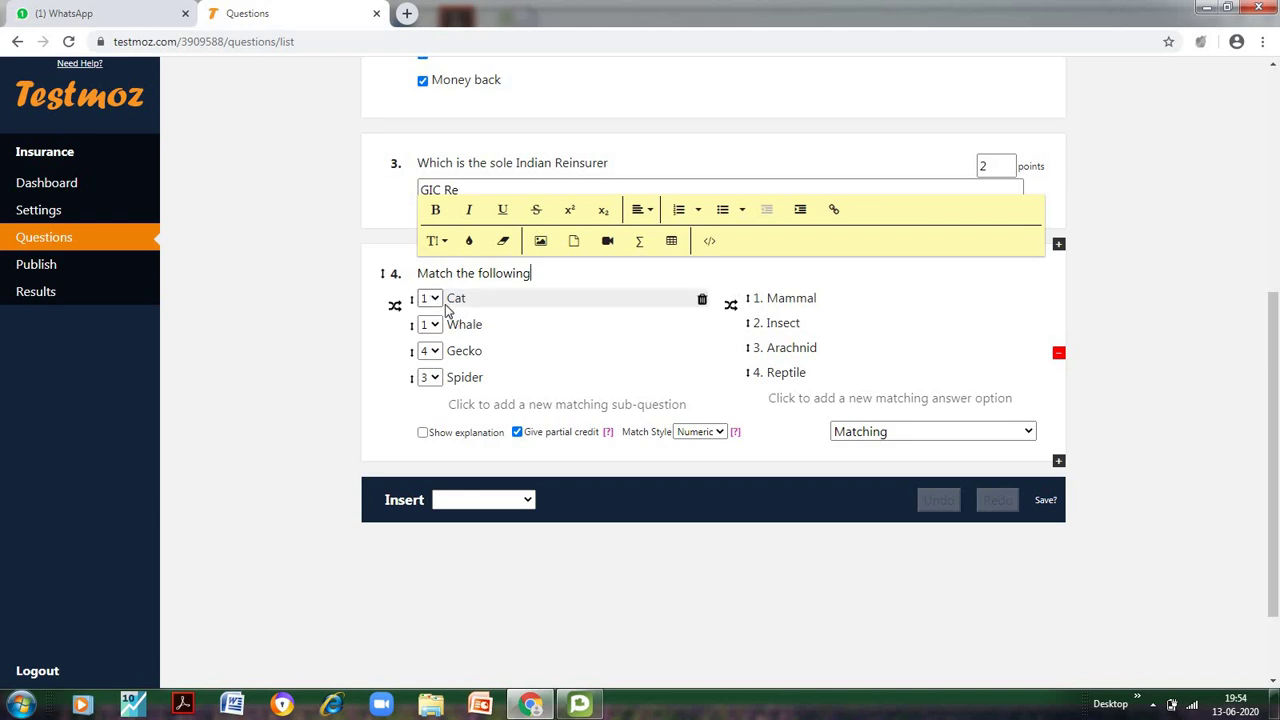
left_click(433, 299)
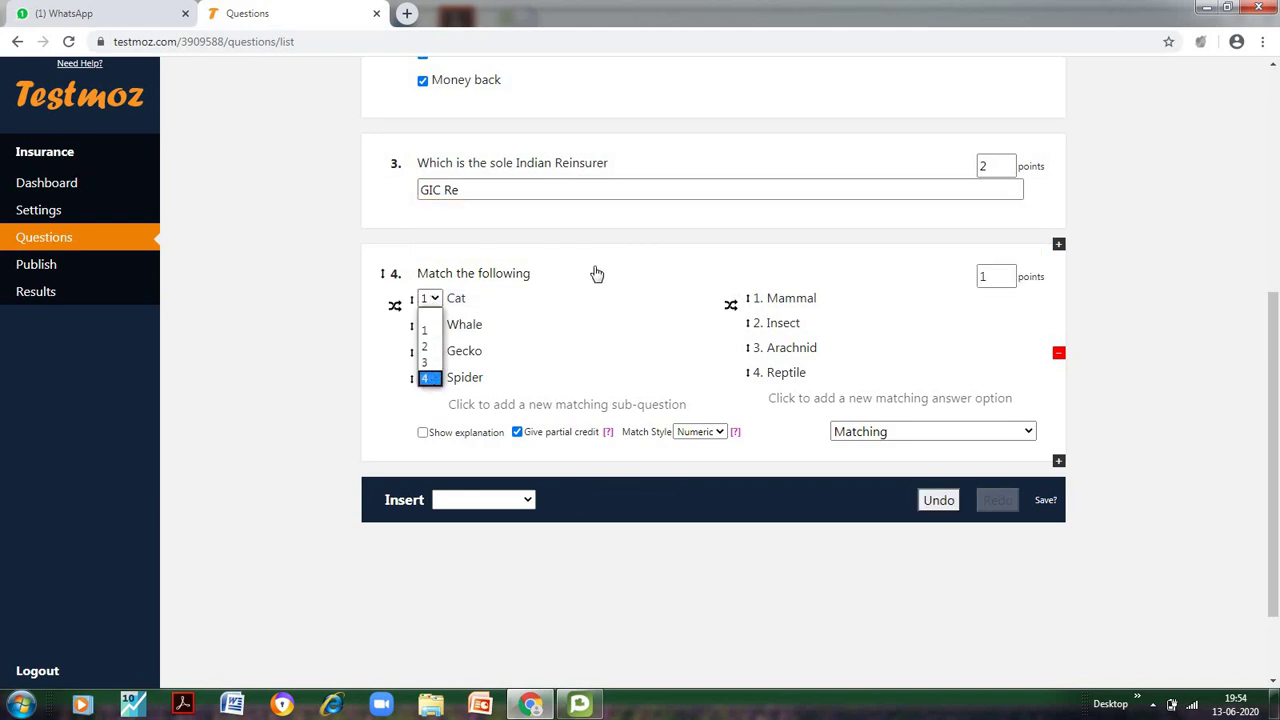
left_click(601, 558)
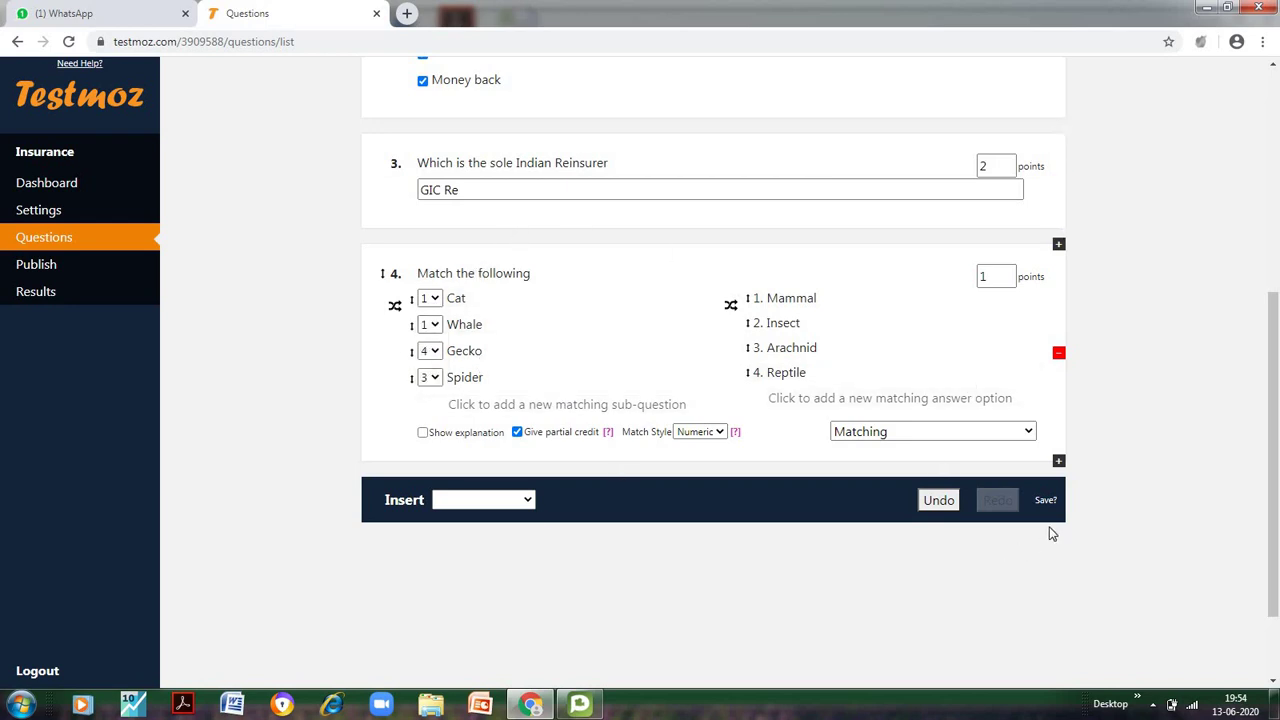
left_click(949, 499)
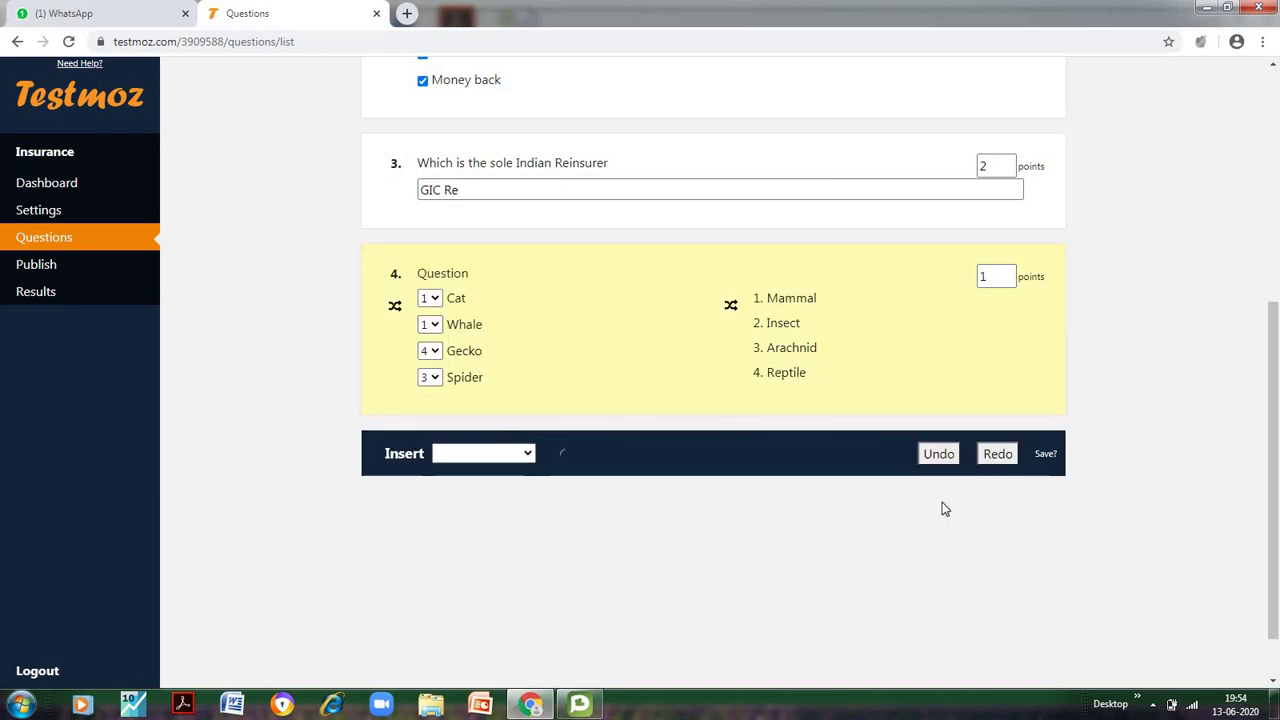
left_click(921, 456)
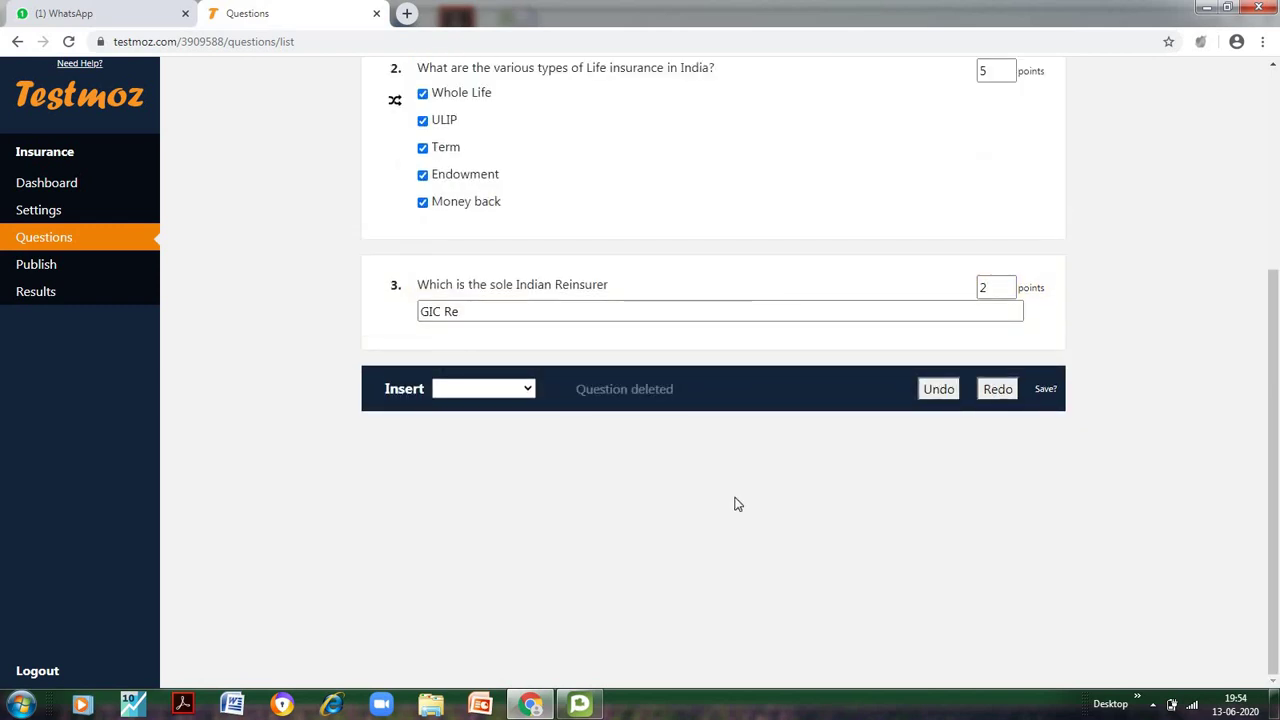
Go to the Insurance test's Publish page to reach the preview link
scroll(1180, 475, "up", 3)
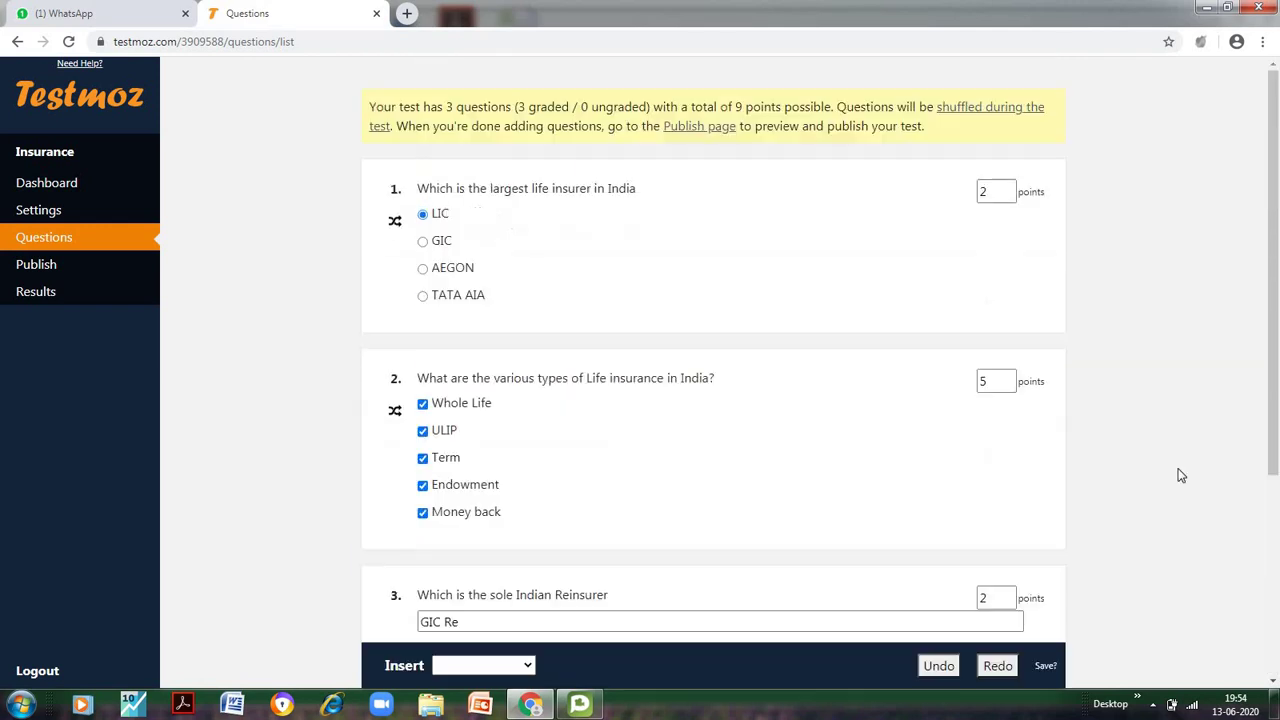
scroll(134, 277, "down", 3)
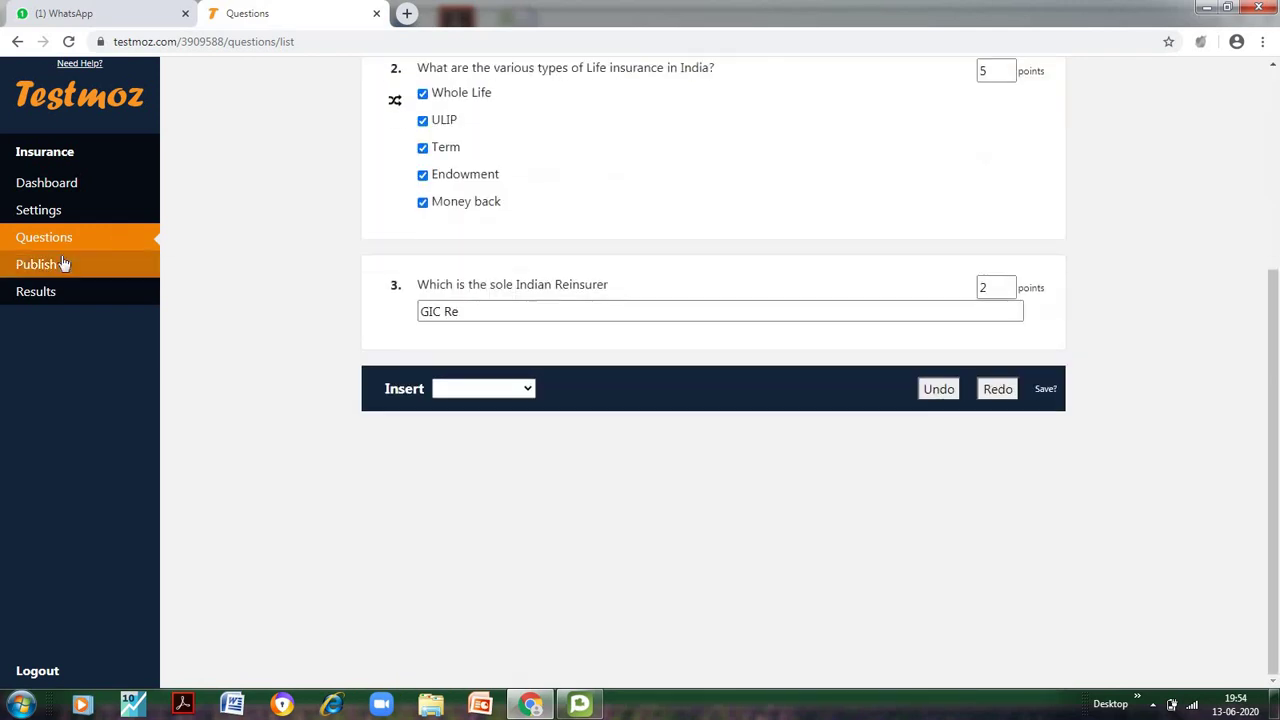
left_click(60, 264)
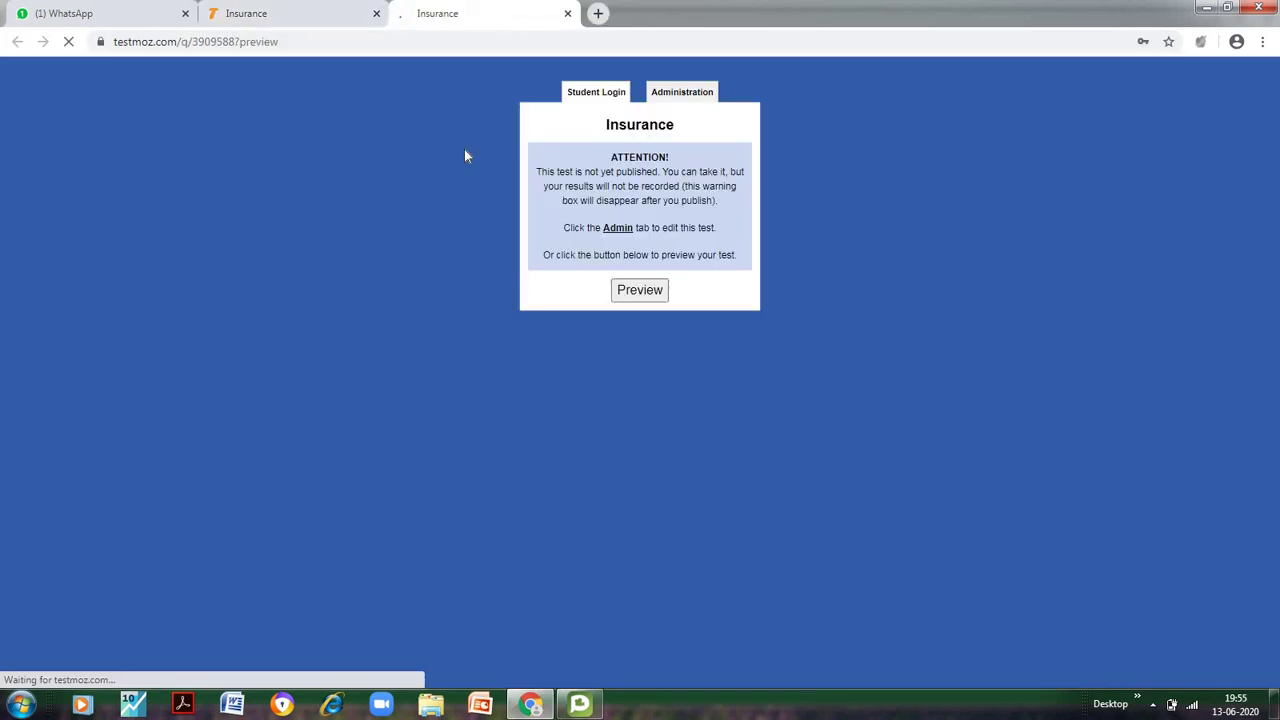
Start the preview, enter GIC Re as the reinsurer and choose LIC
left_click(648, 293)
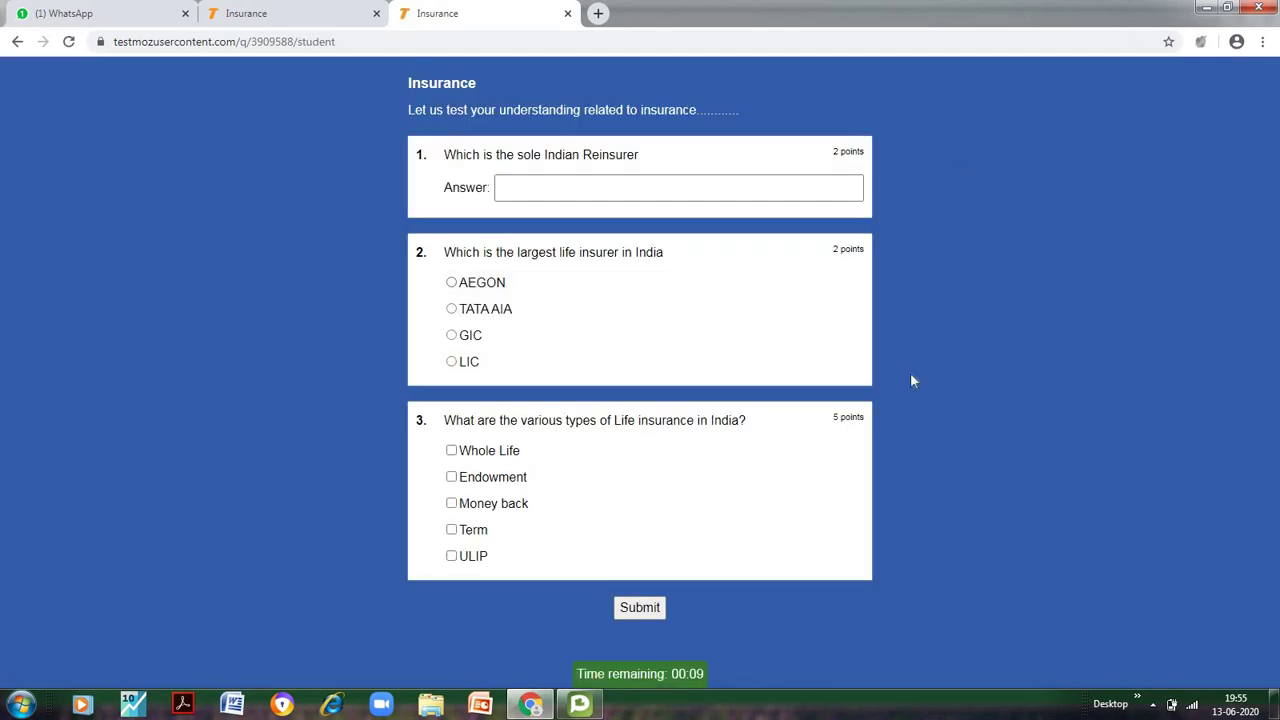
left_click(632, 184)
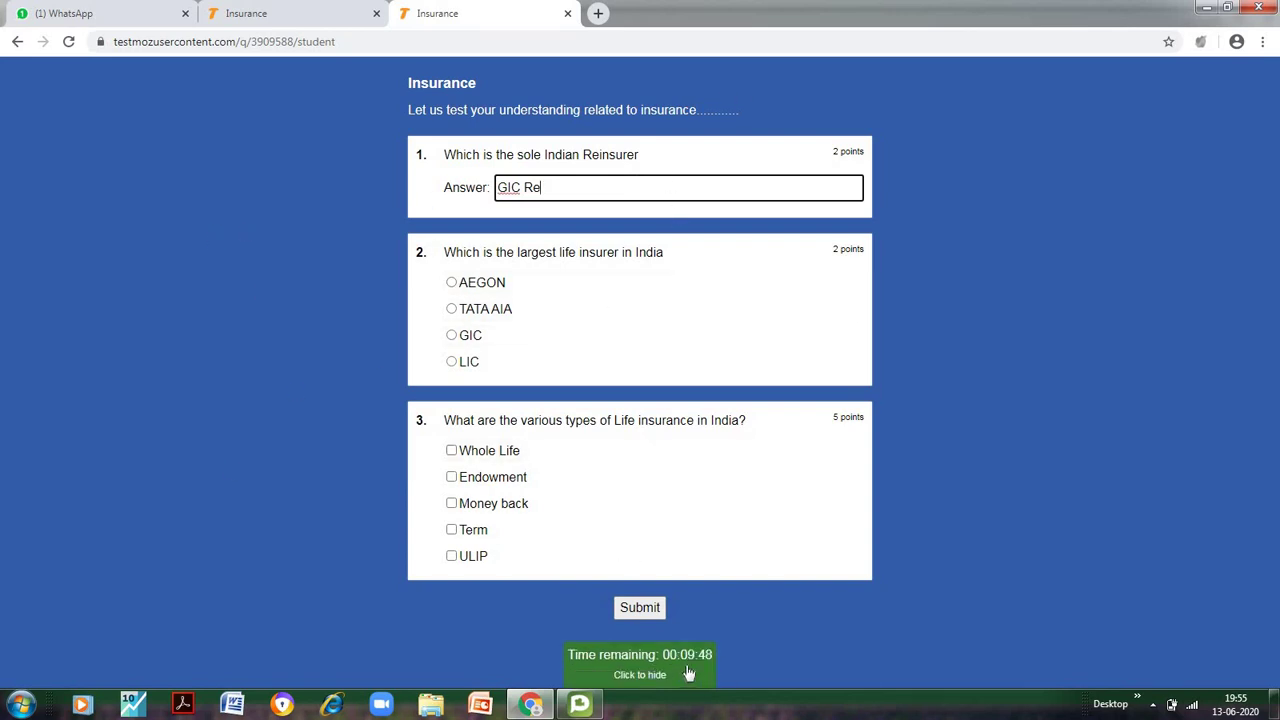
mouse_move(694, 675)
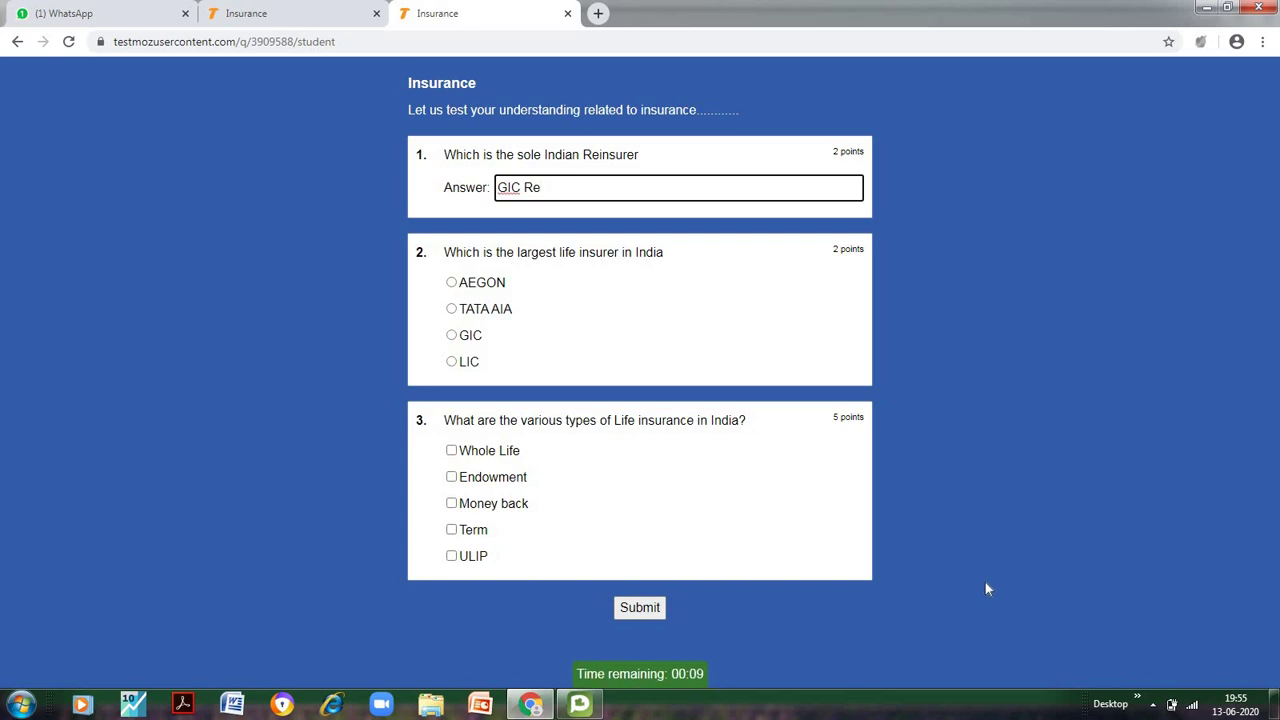
left_click(451, 362)
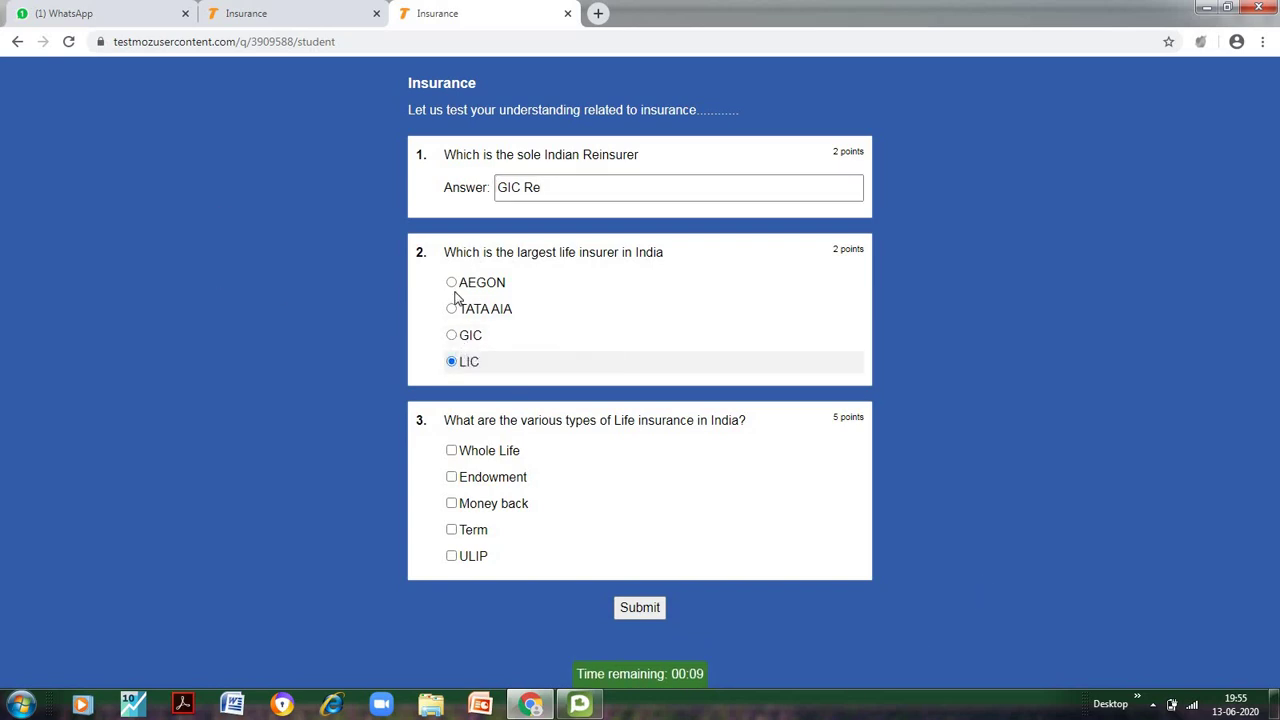
Tick all five life insurance types and submit, scoring 100% (9/9)
left_click(452, 451)
left_click(450, 482)
left_click(452, 530)
left_click(451, 505)
left_click(452, 556)
left_click(640, 610)
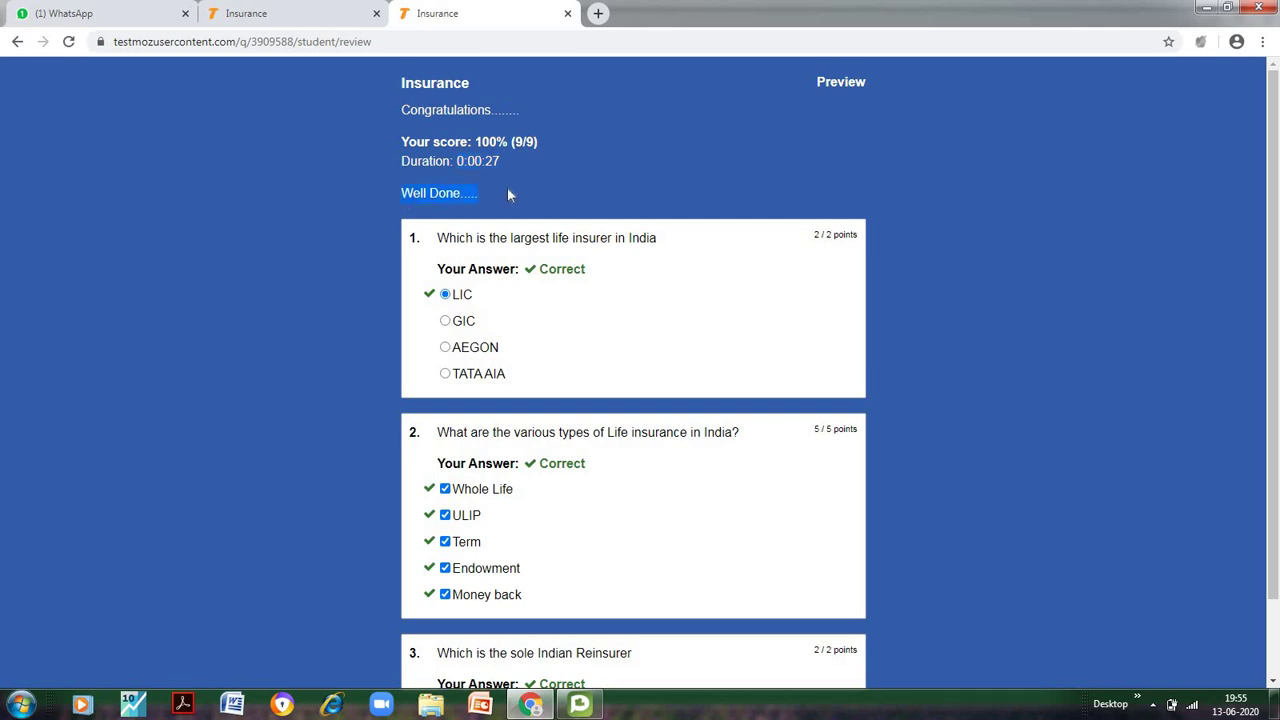
scroll(180, 196, "down", 2)
scroll(180, 196, "up", 2)
Publish the Insurance test at testmoz.com/3909588 and close the duplicate Insurance tab
left_click(314, 14)
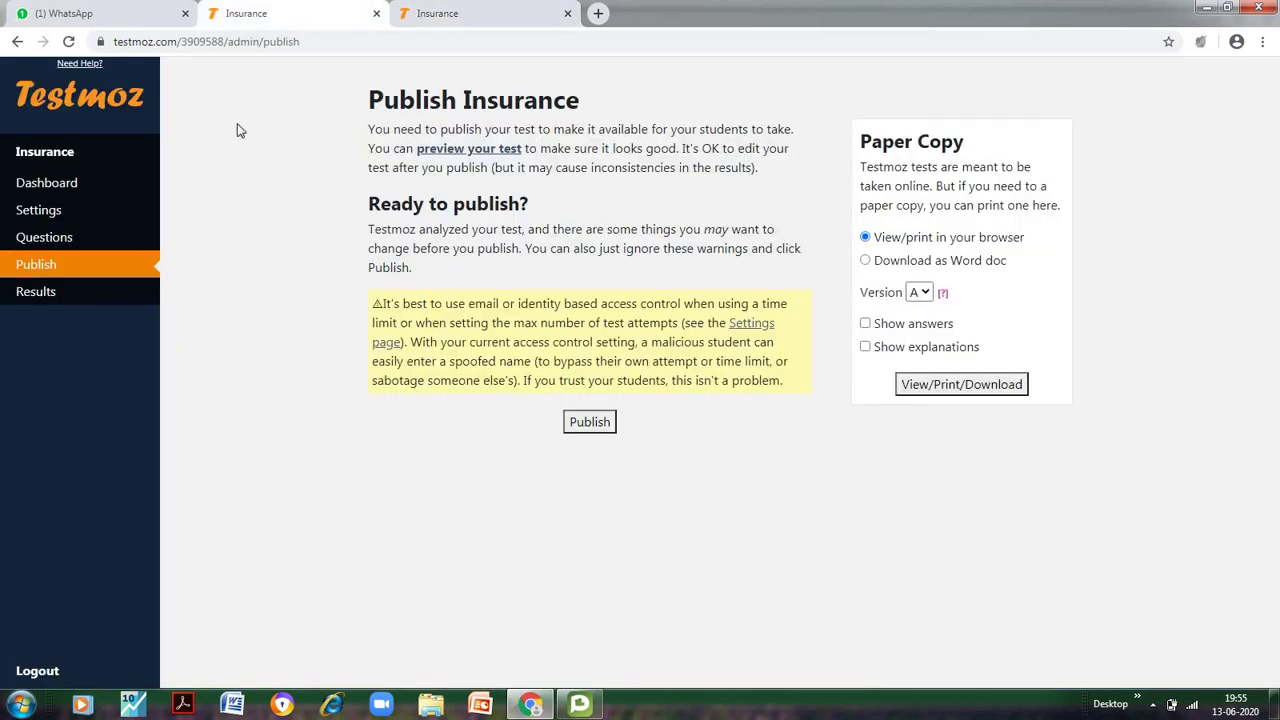
left_click(589, 422)
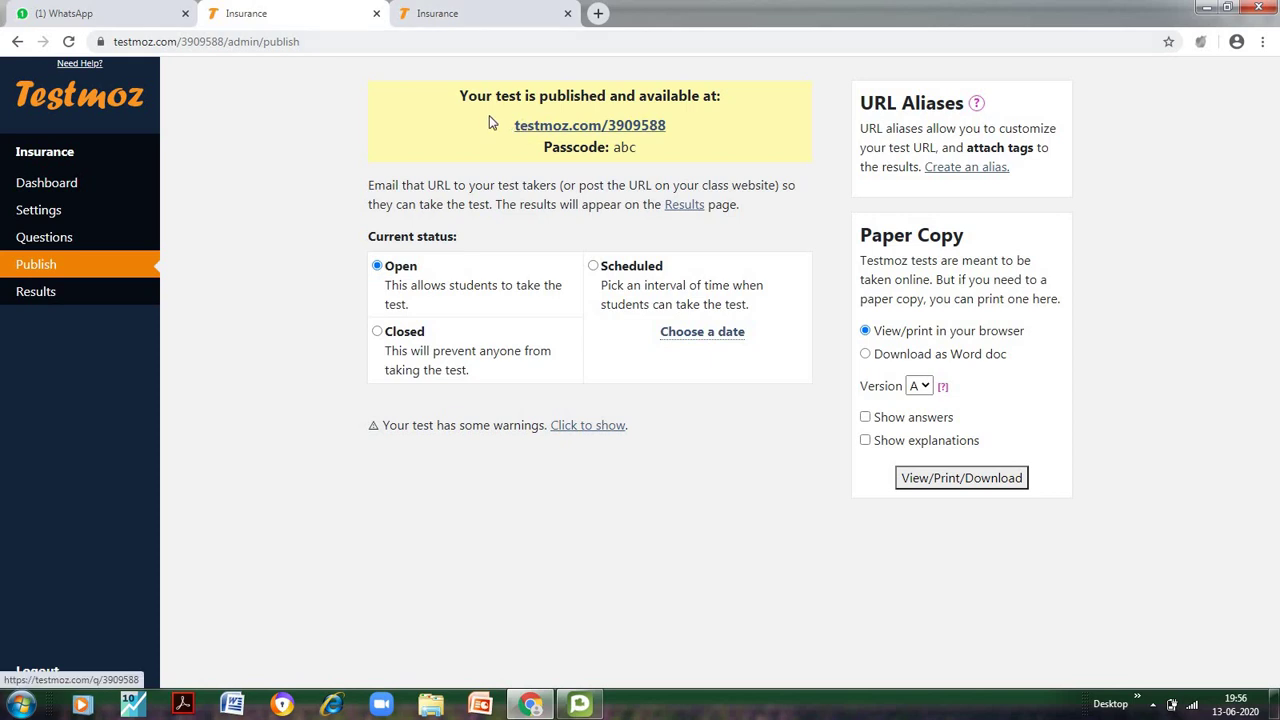
left_click_drag(494, 131, 683, 161)
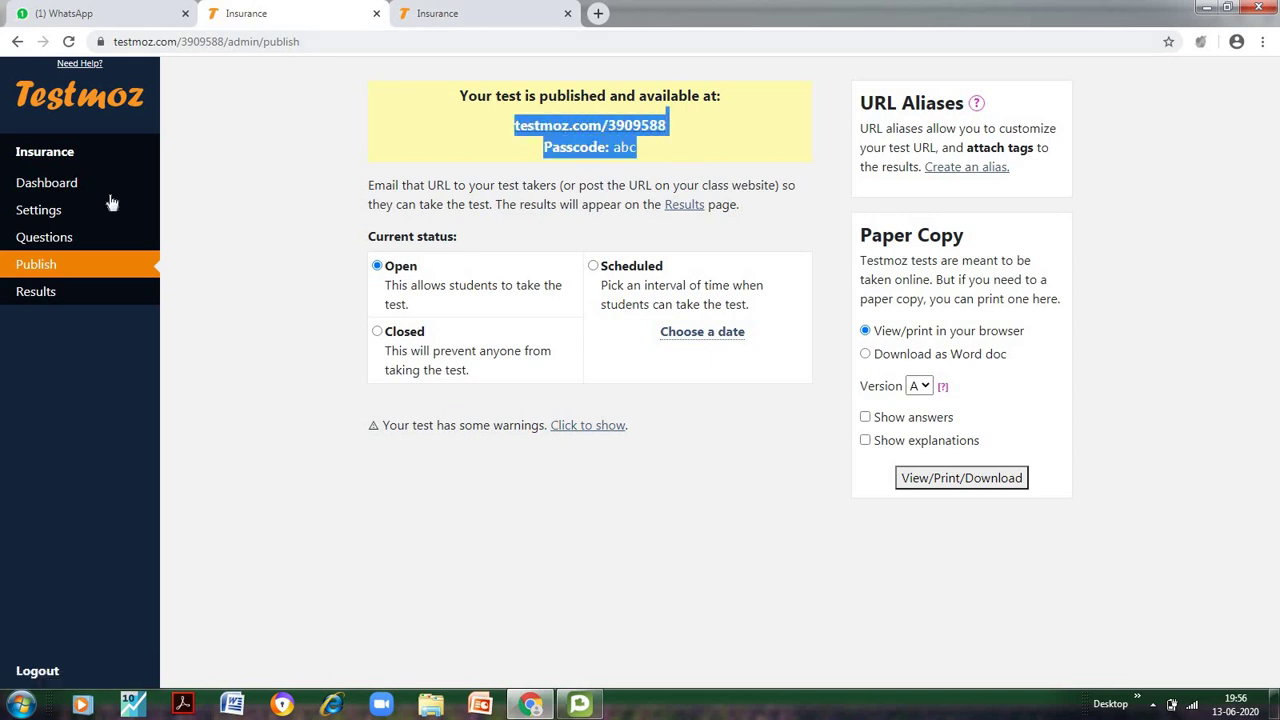
left_click(535, 152)
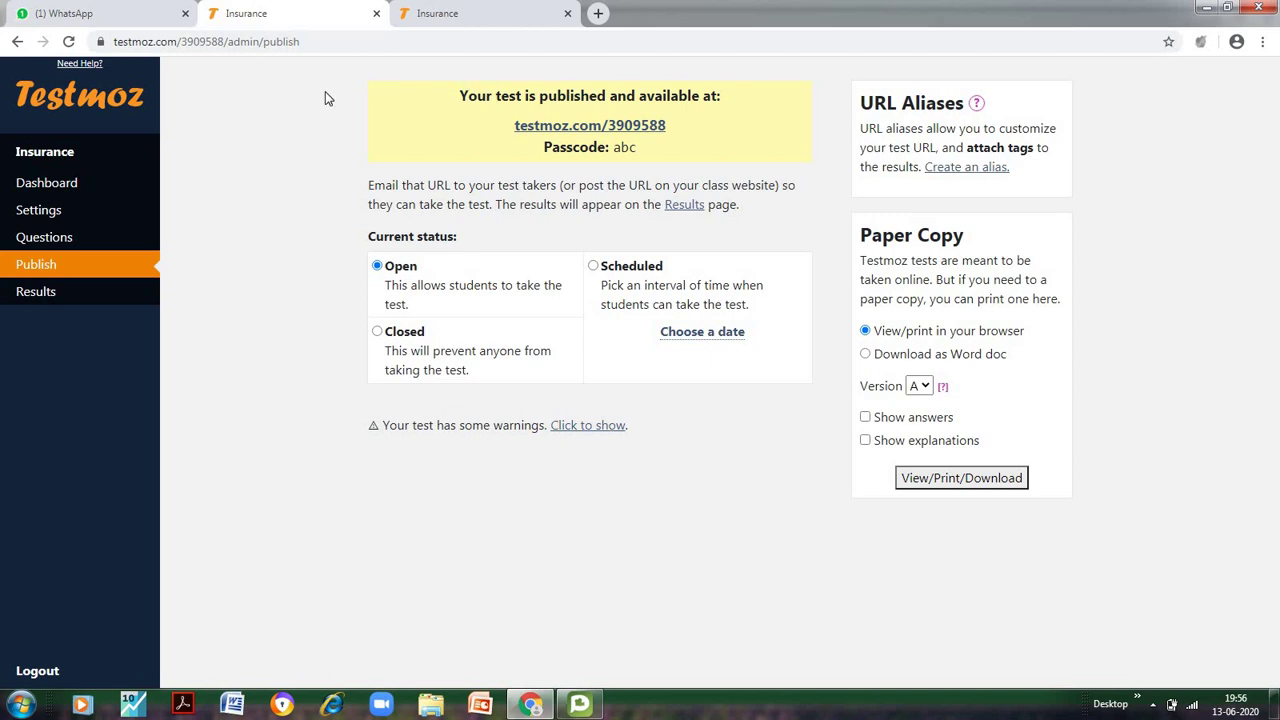
left_click(567, 14)
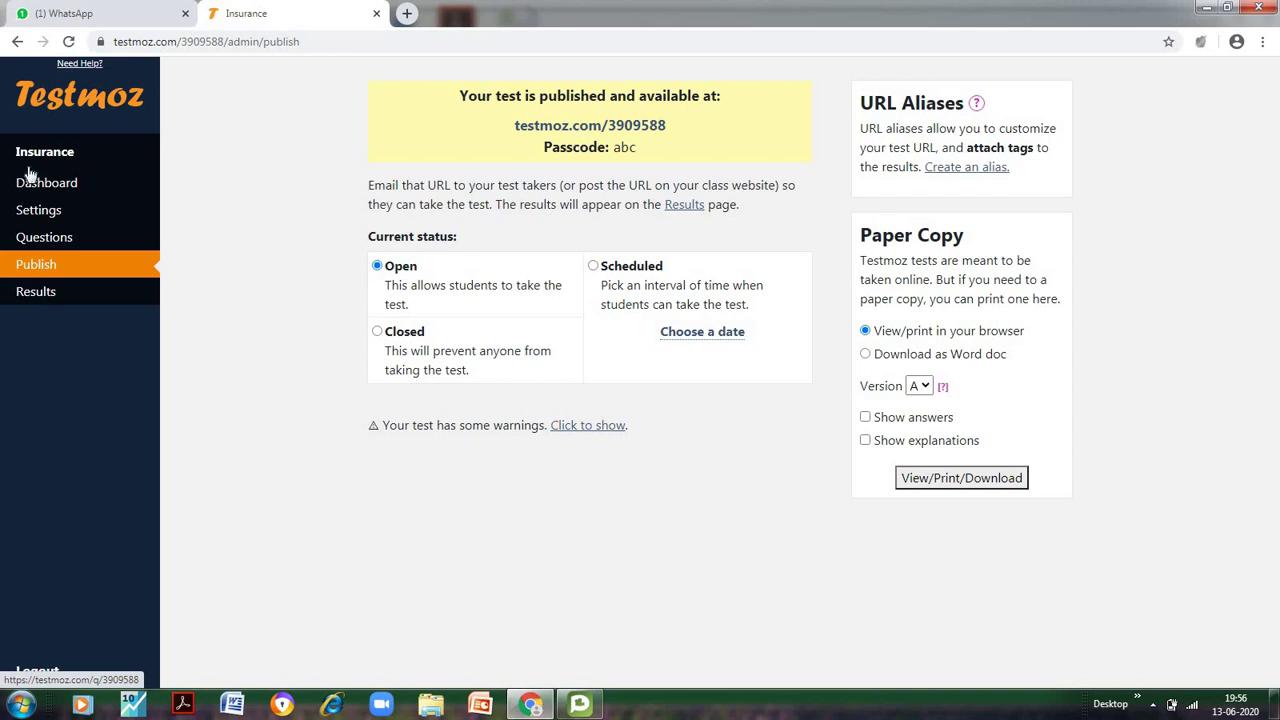
Open the testmoz.com/3909588 link shared in WhatsApp to reach the student login page
left_click(45, 297)
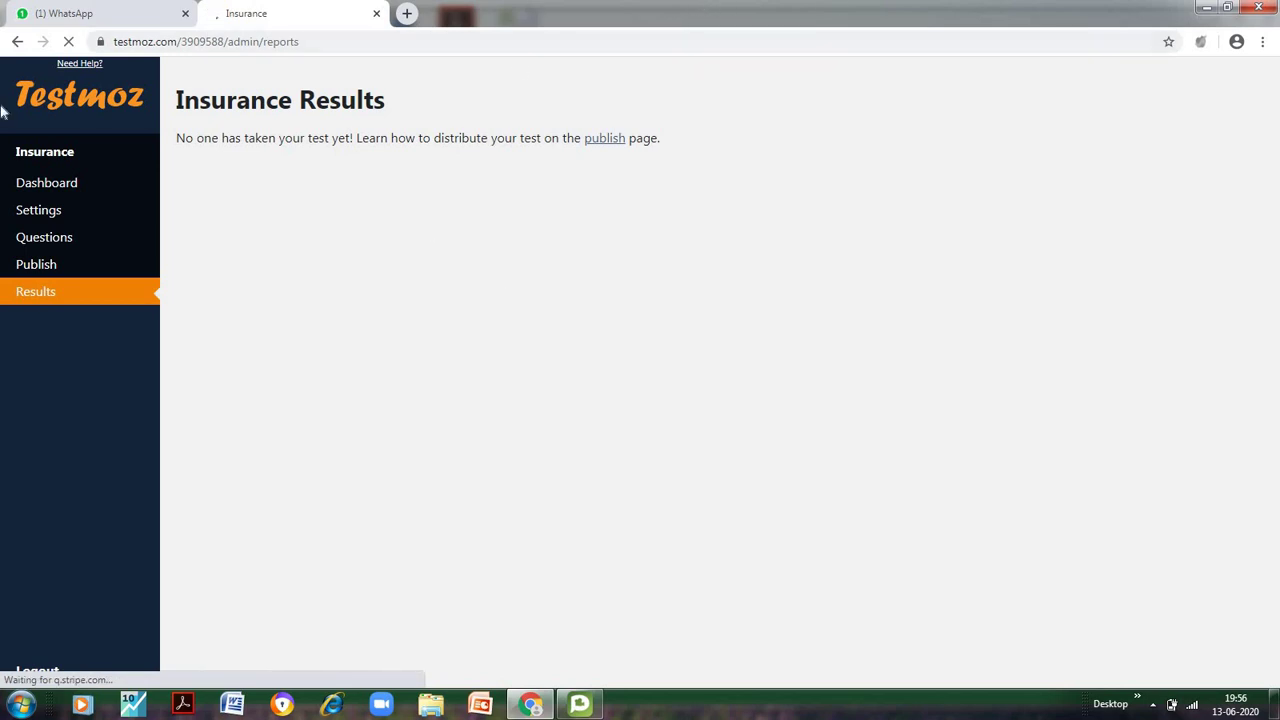
left_click(100, 284)
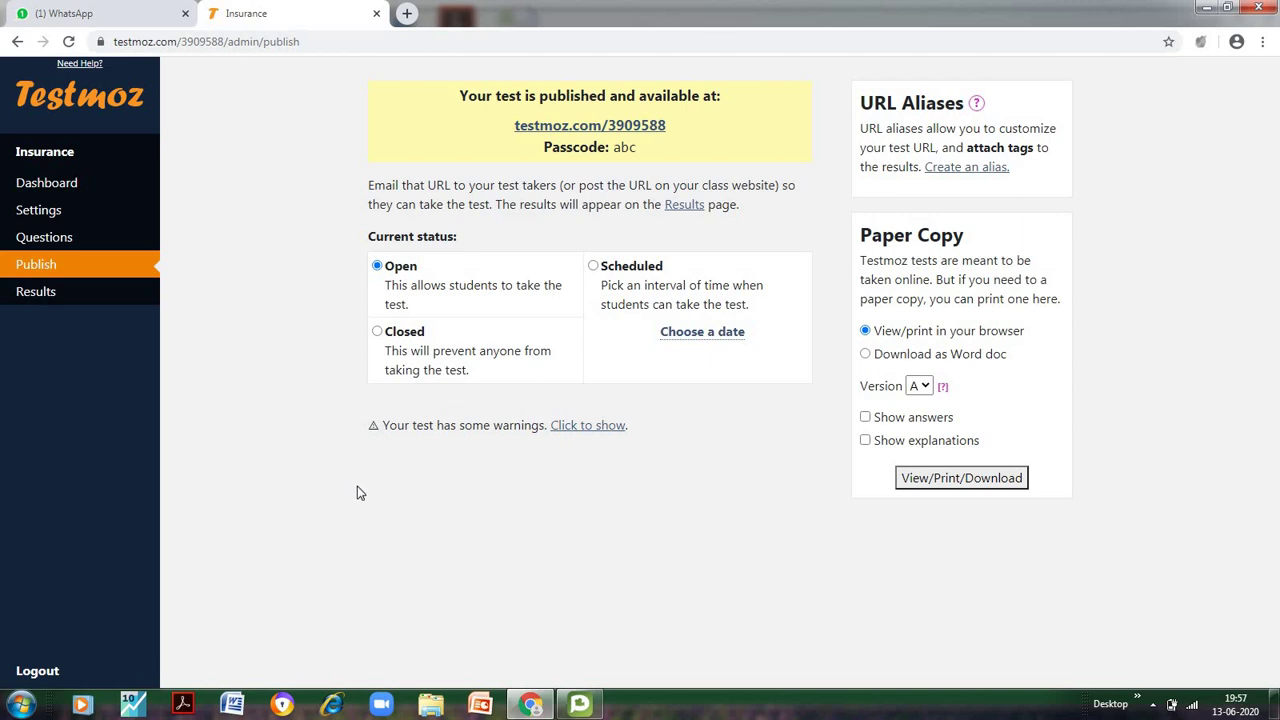
left_click(112, 12)
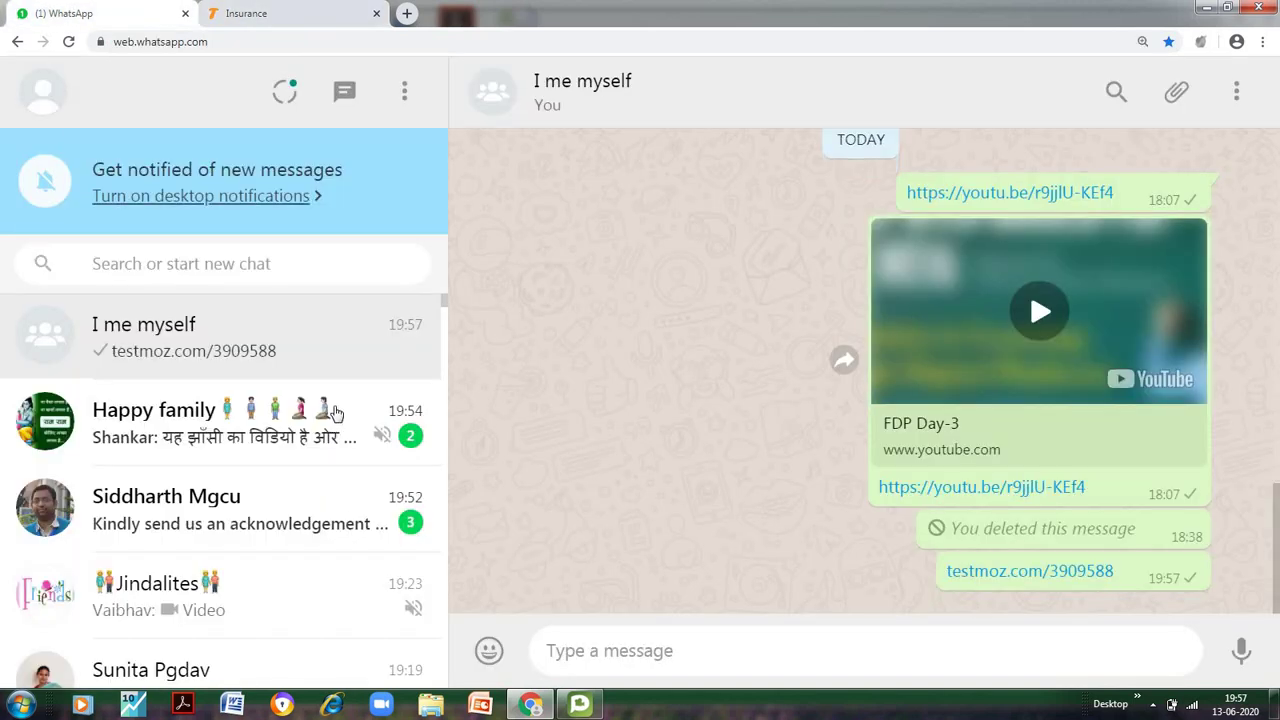
left_click(1008, 578)
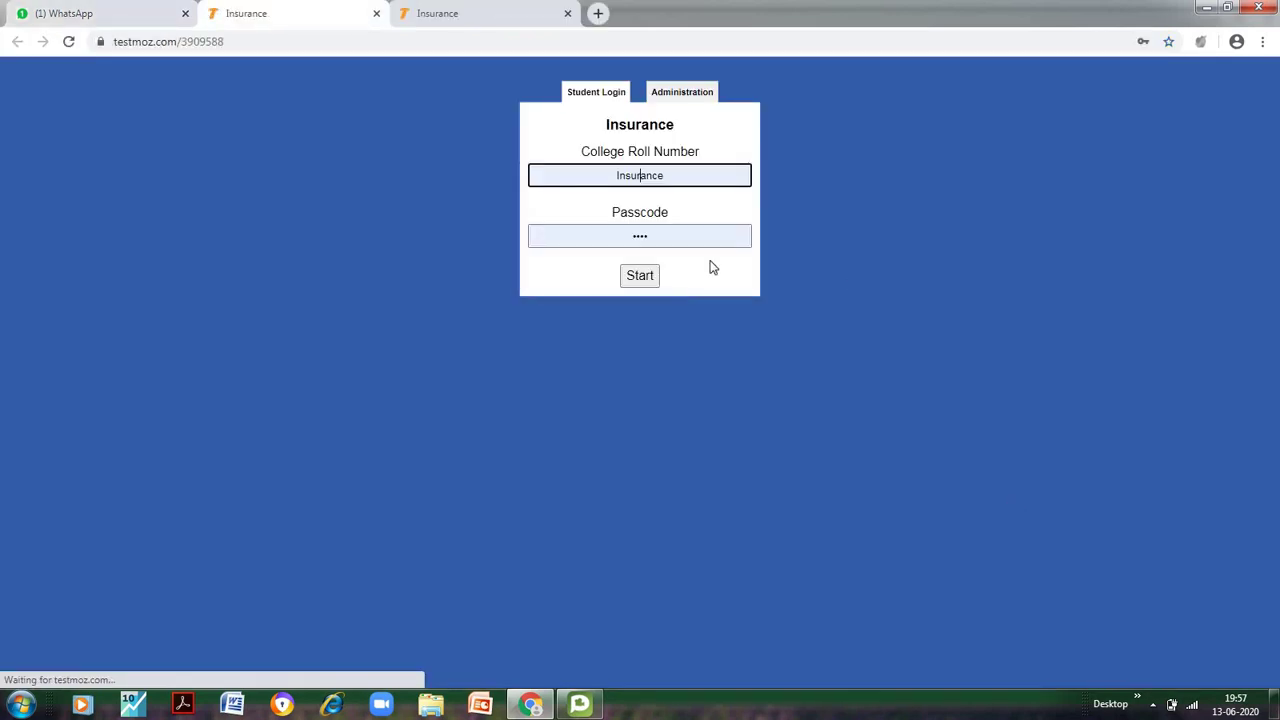
Log in with a new college roll number and the passcode, and start the test
left_click(668, 236)
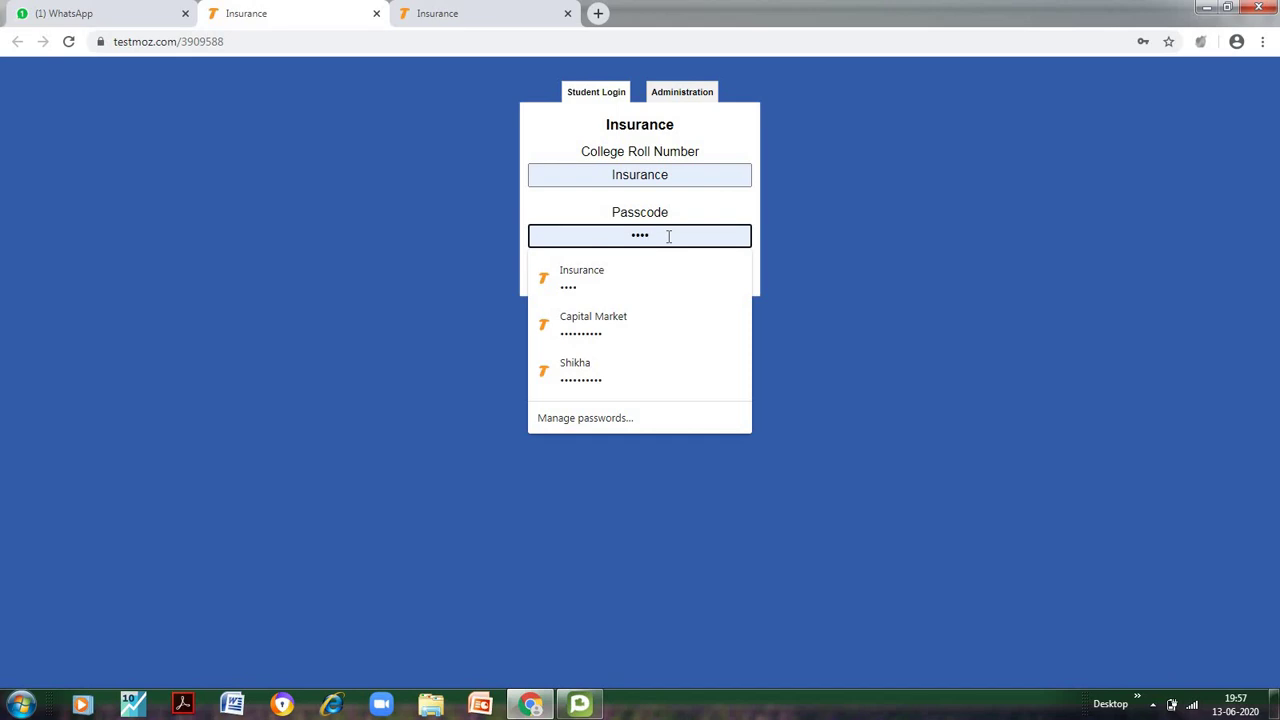
key("BackSpace")
key("BackSpace")
key("BackSpace")
key("BackSpace")
type("123")
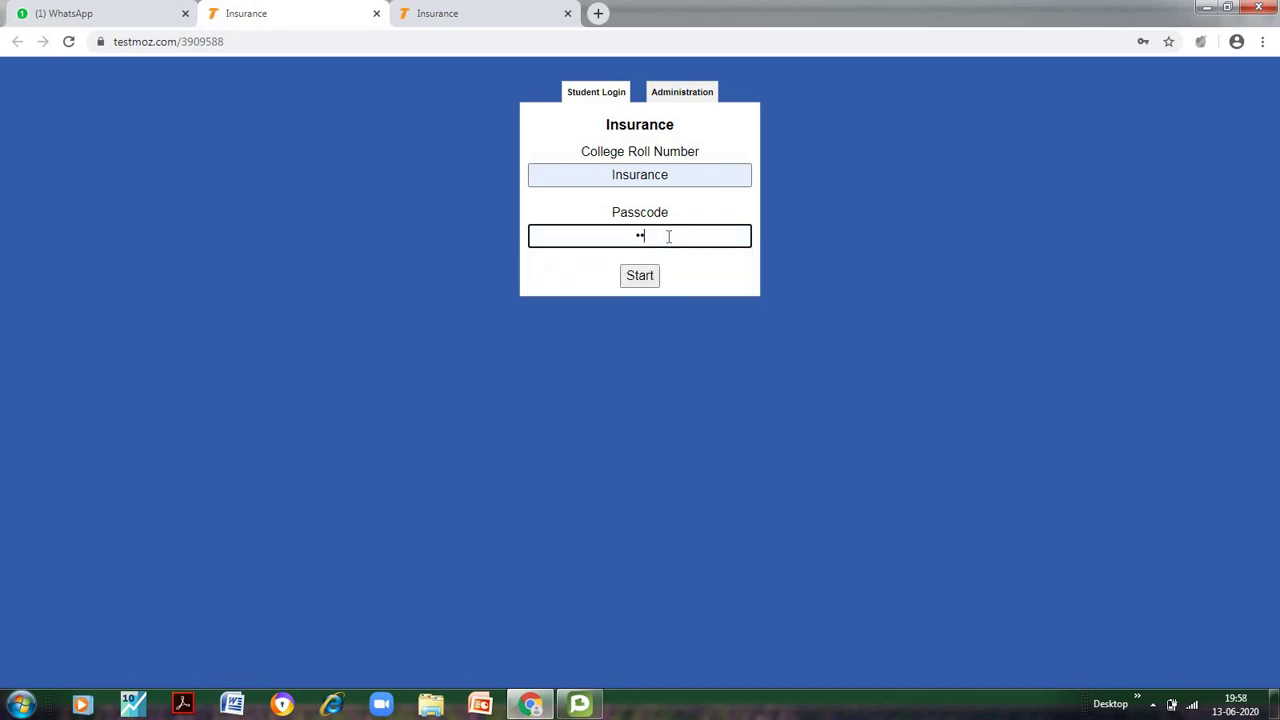
left_click(645, 279)
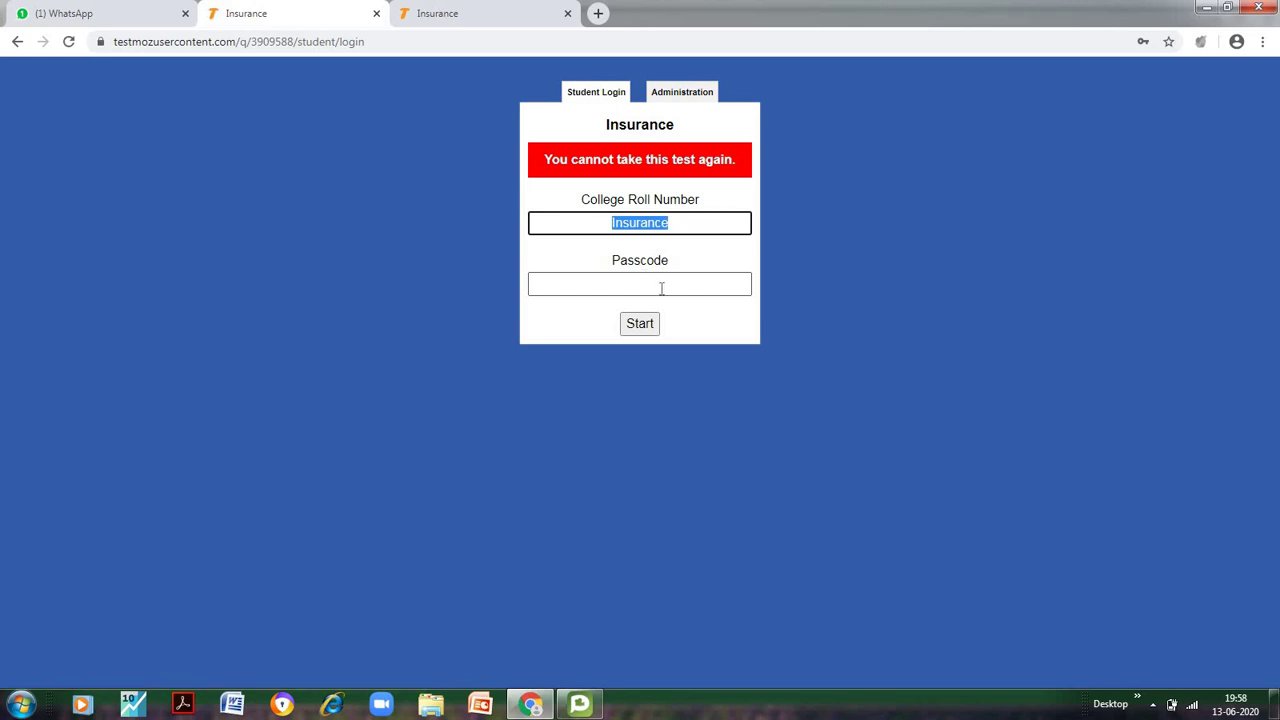
left_click(661, 288)
left_click(698, 224)
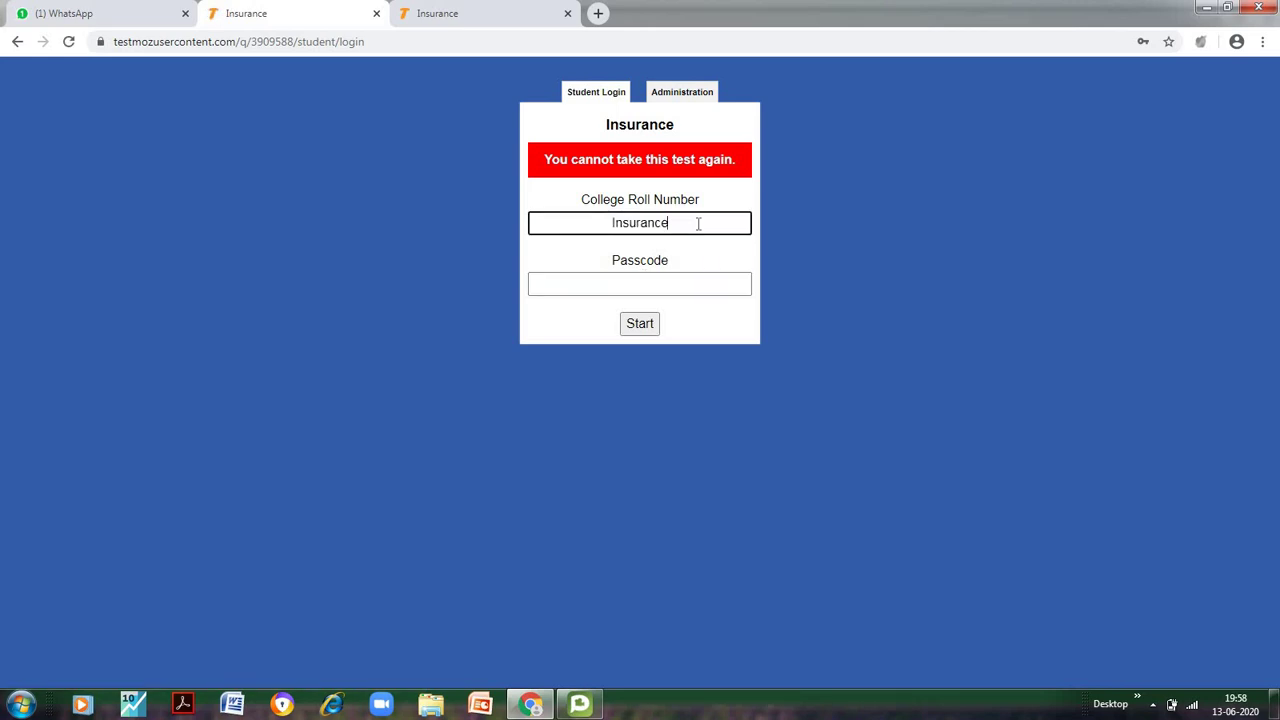
key("BackSpace")
key("BackSpace")
key("BackSpace")
key("BackSpace")
key("BackSpace")
key("BackSpace")
key("BackSpace")
key("BackSpace")
key("BackSpace")
type("123")
left_click(660, 284)
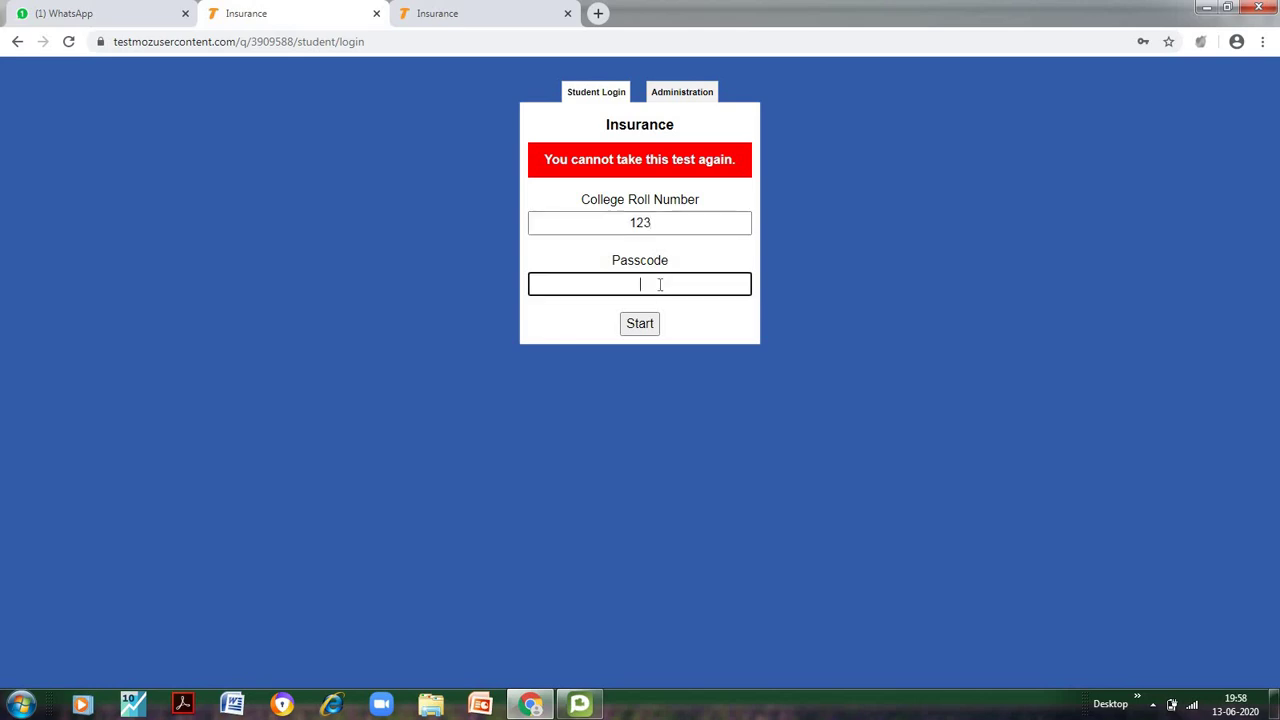
left_click(641, 324)
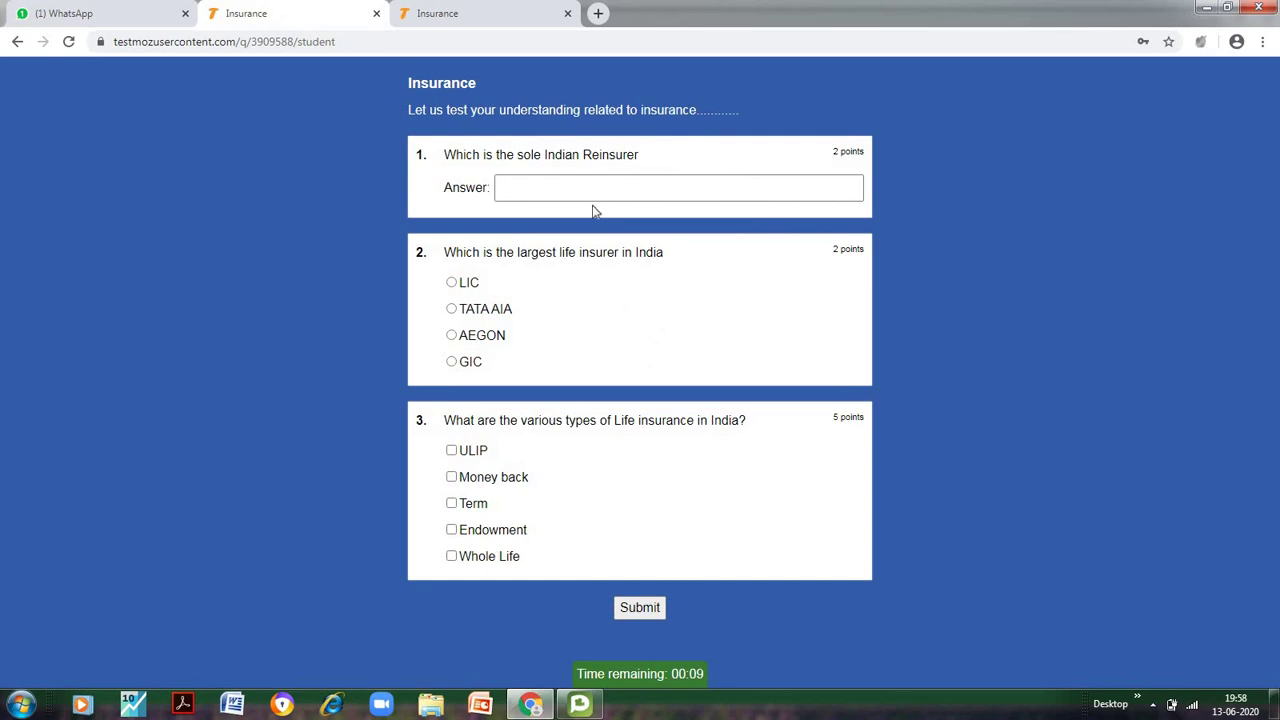
Answer GIC Re, choose LIC, tick all five life insurance types, and submit
left_click(585, 196)
type("GIC")
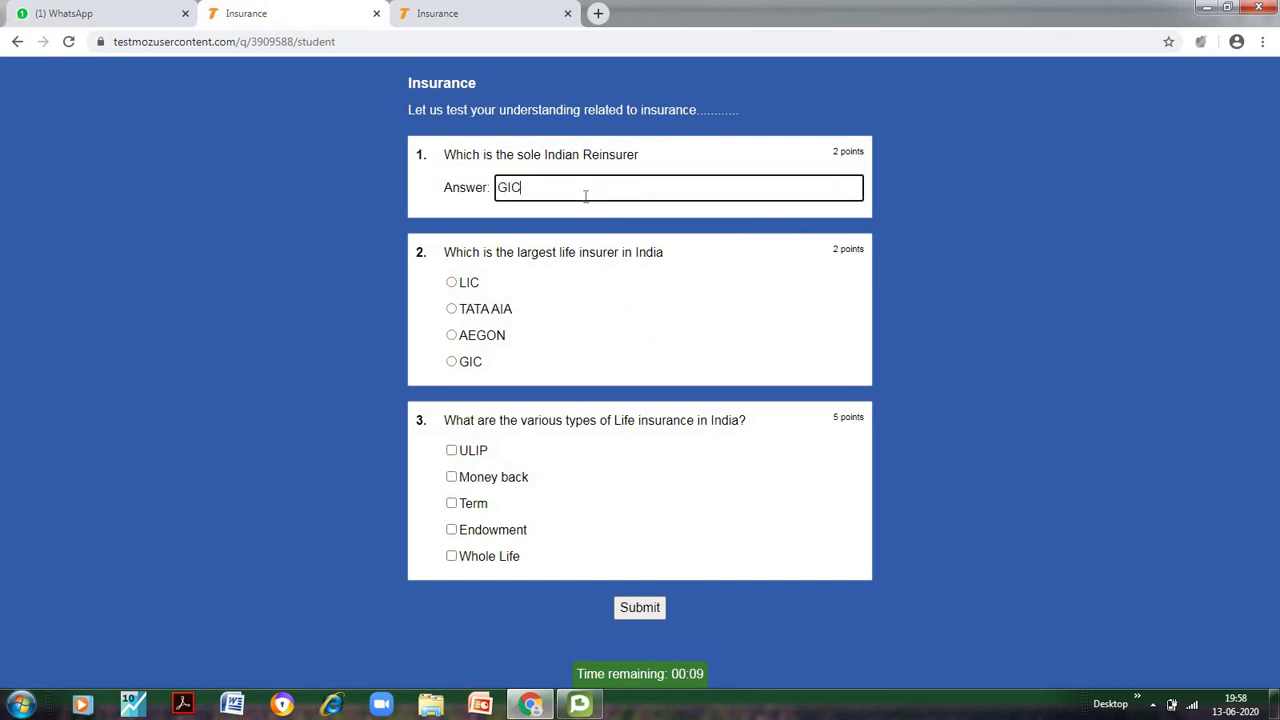
type(" Re")
left_click(452, 283)
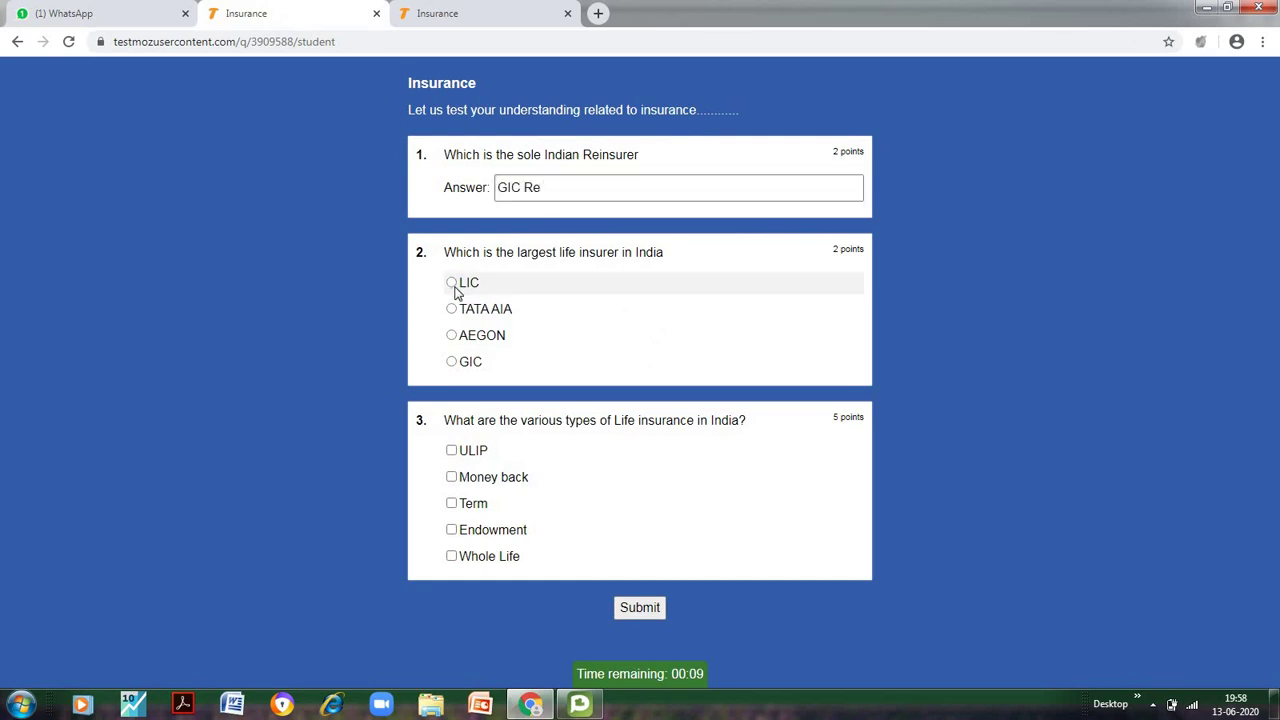
left_click(455, 455)
left_click(454, 480)
left_click(452, 505)
left_click(451, 531)
left_click(451, 557)
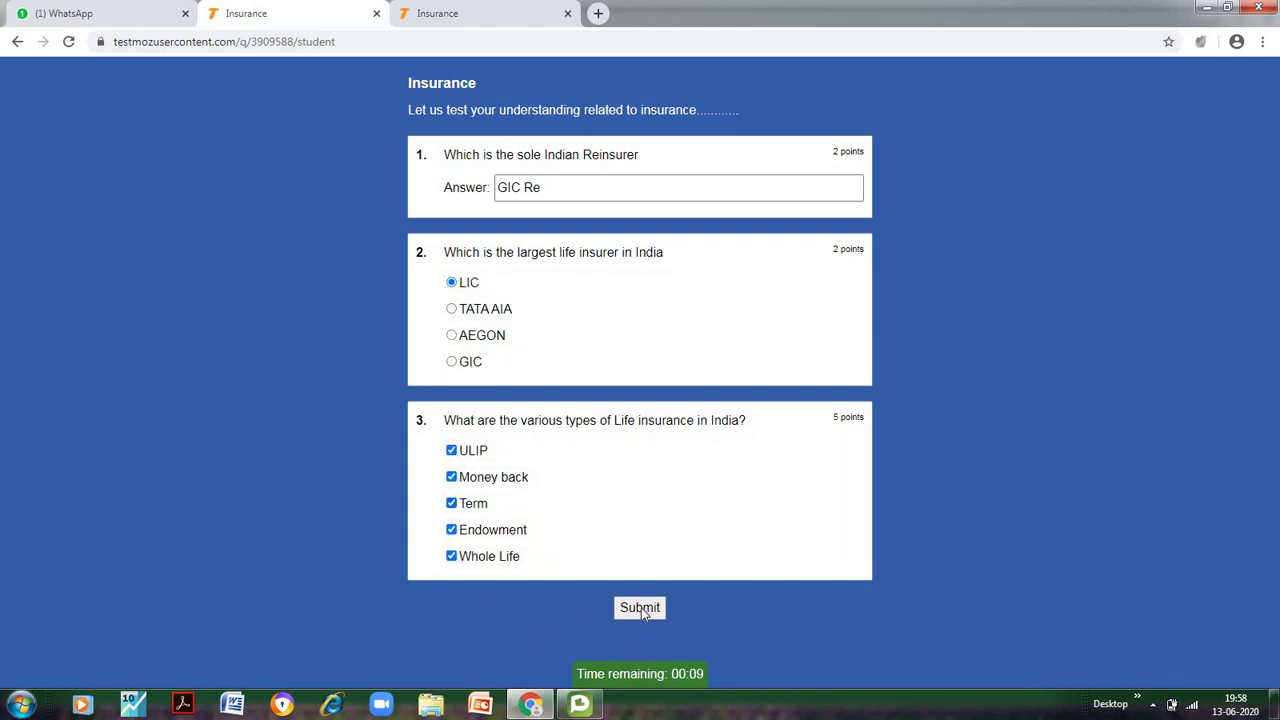
left_click(640, 607)
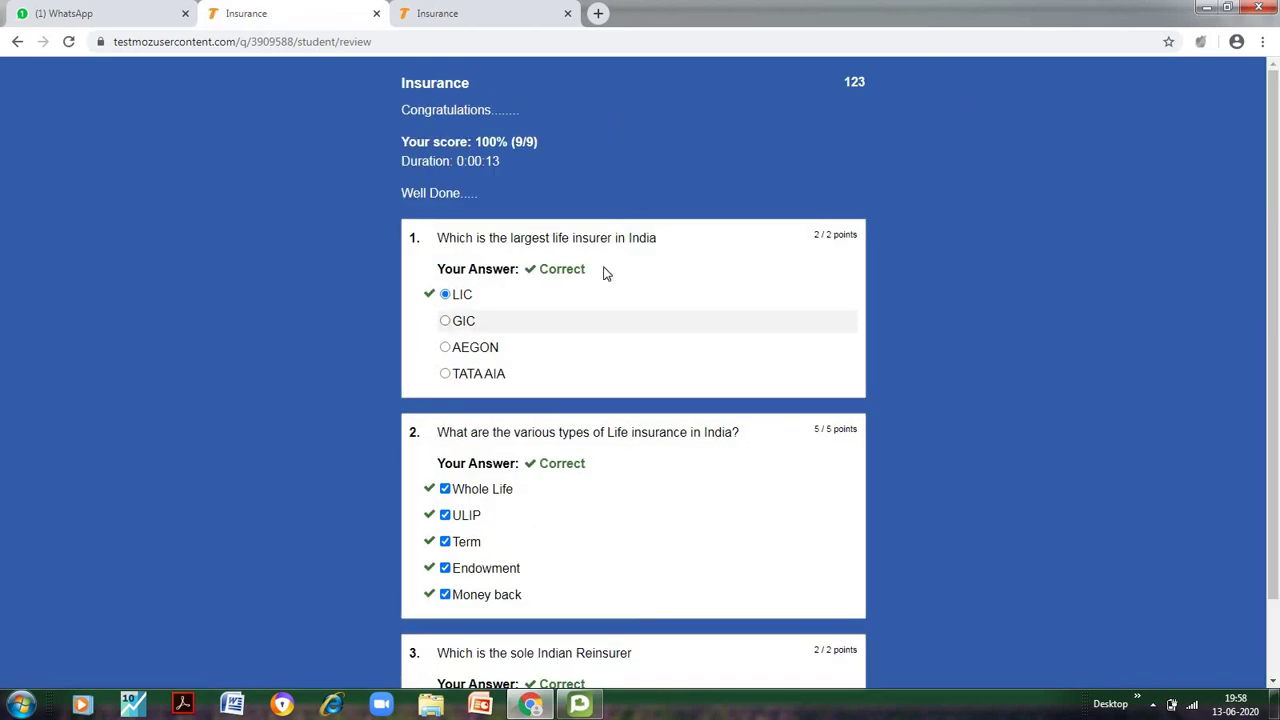
Open the Insurance Results page and inspect the per-question percentages of both responses
left_click(481, 7)
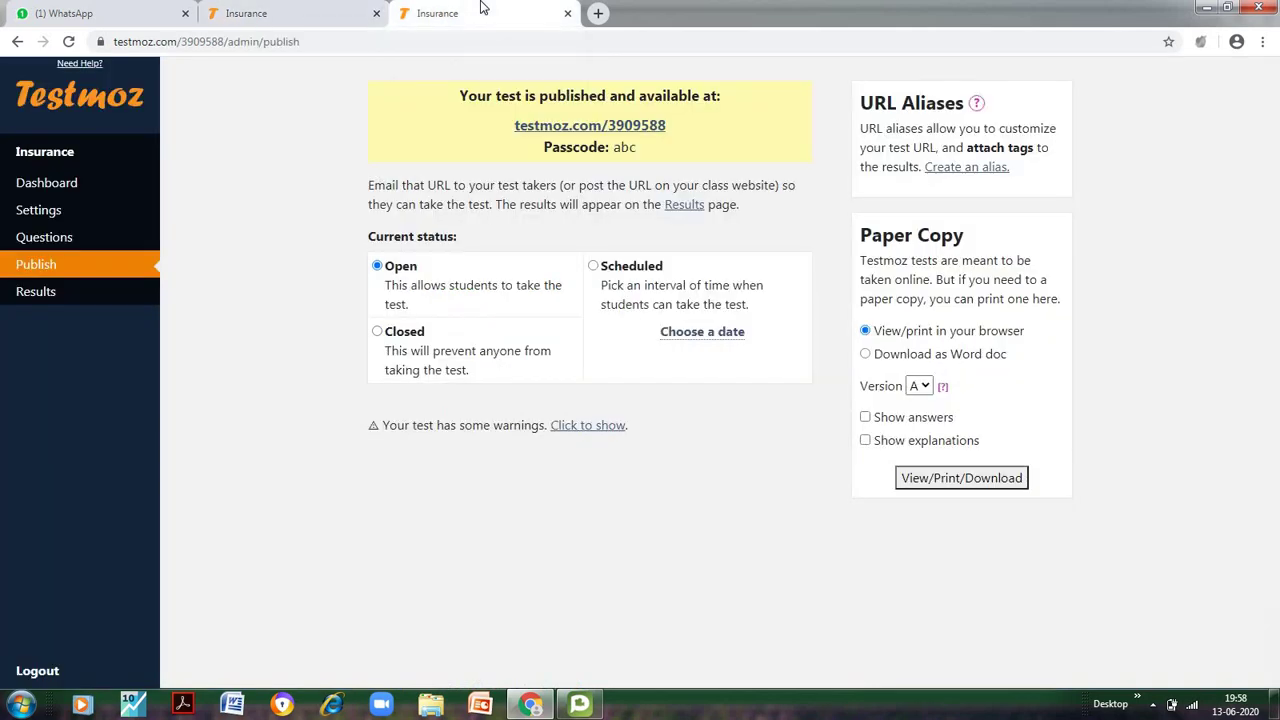
left_click(21, 295)
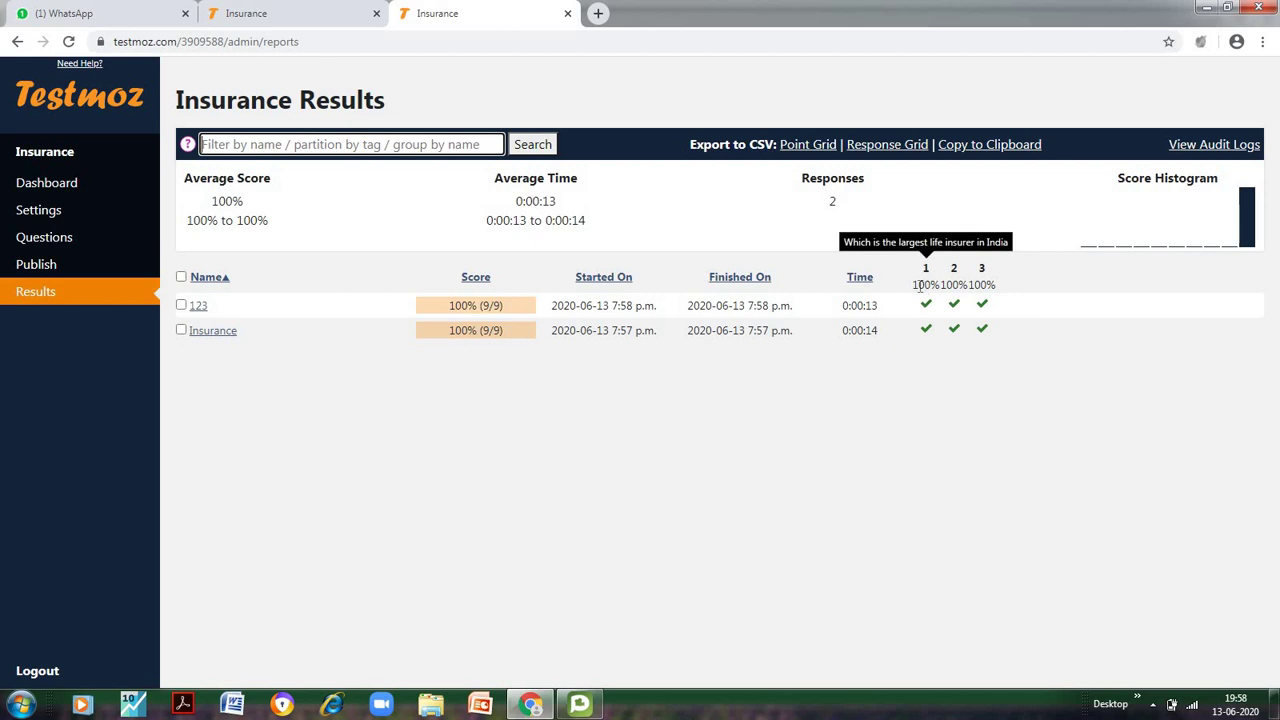
left_click_drag(914, 284, 1005, 285)
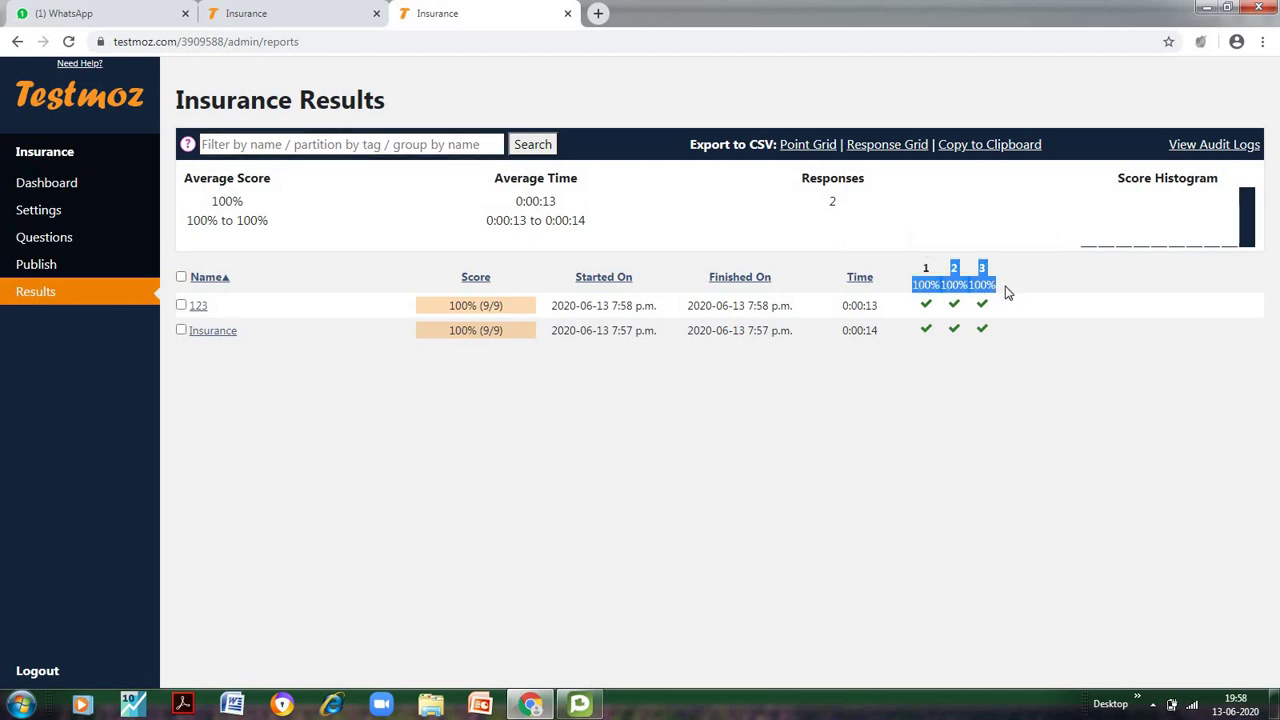
left_click(930, 288)
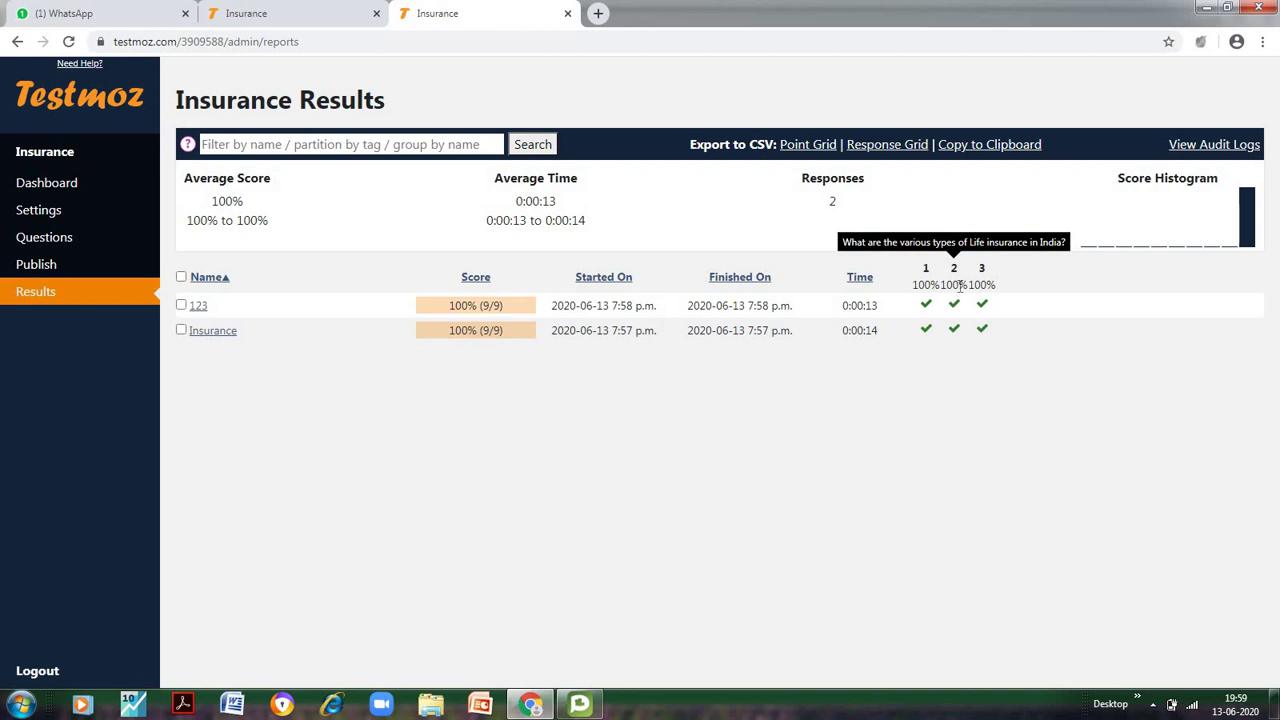
double_click(960, 287)
left_click_drag(964, 288, 966, 291)
left_click(790, 462)
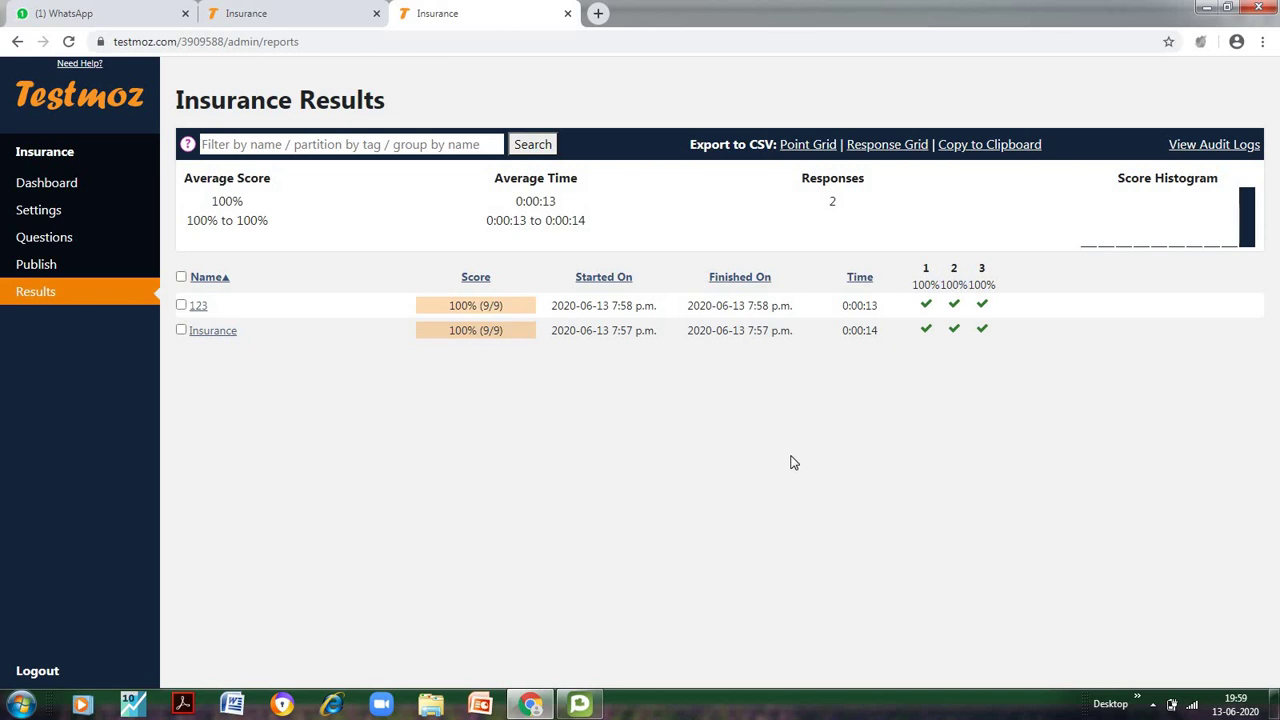